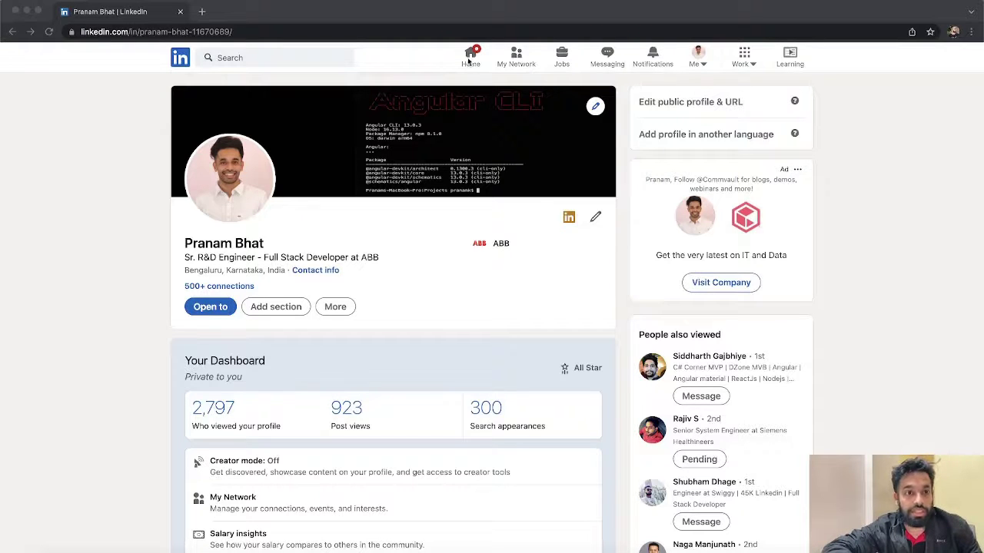
Visit the home feed and open your own profile page from it
{"action": "left_click", "coordinate": [298, 31]}
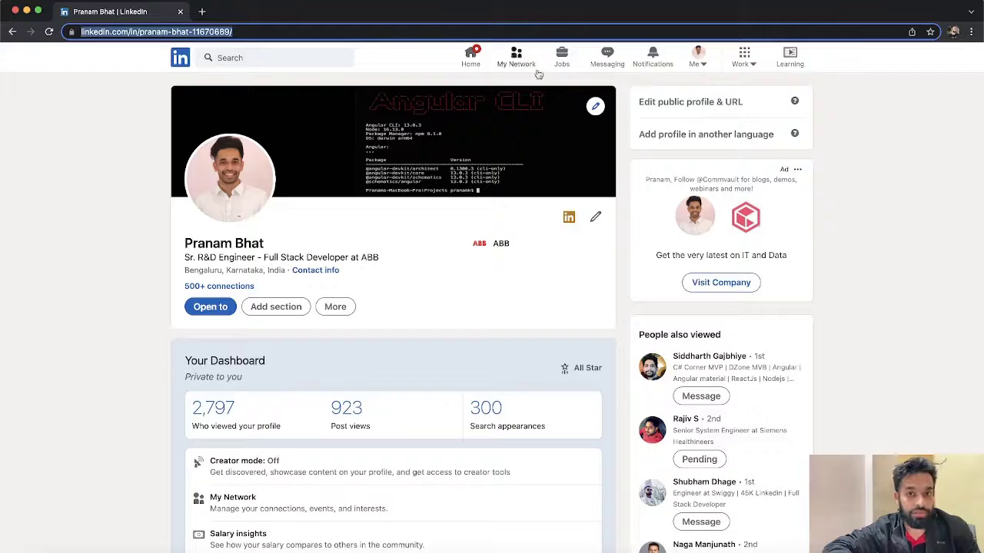
{"action": "left_click", "coordinate": [474, 58]}
{"action": "left_click", "coordinate": [322, 56]}
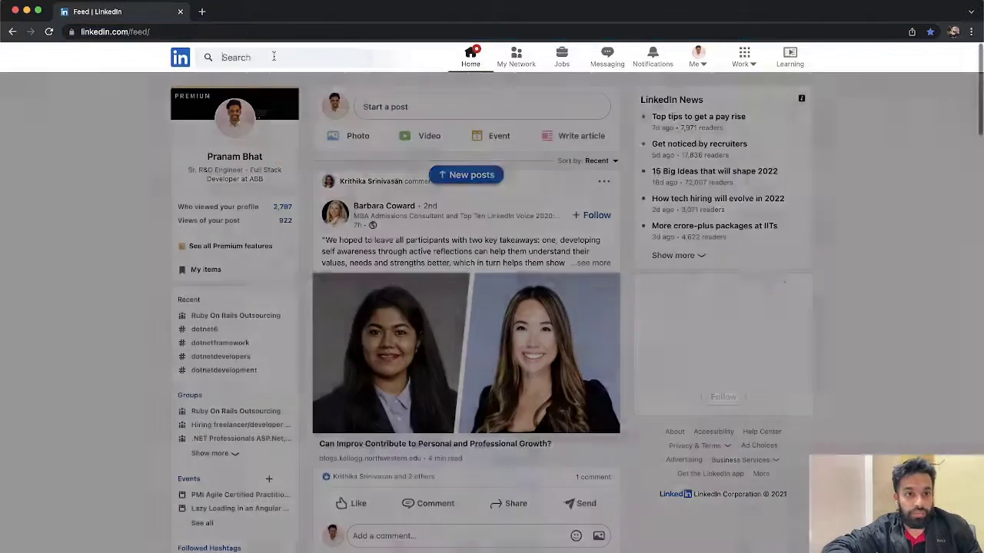
{"action": "left_click", "coordinate": [103, 142]}
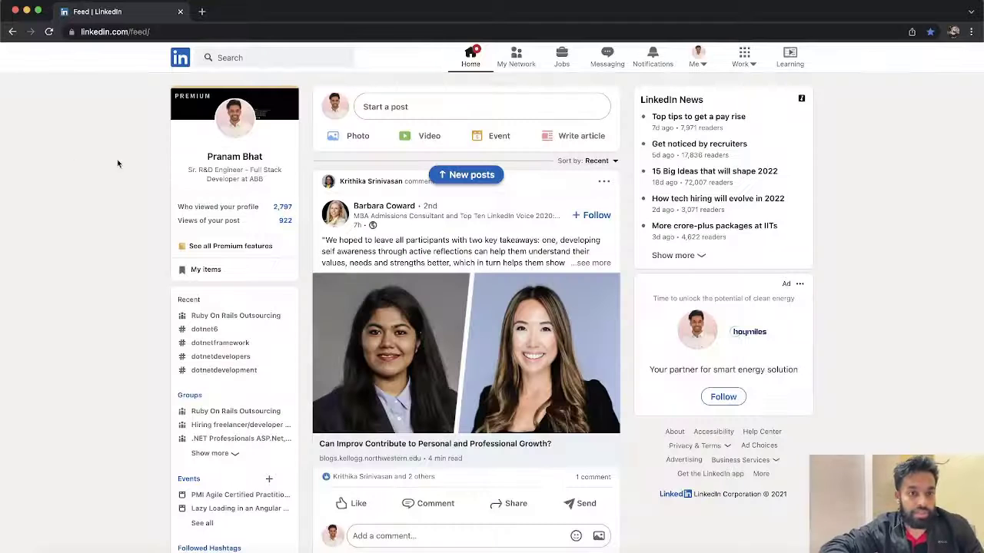
{"action": "left_click", "coordinate": [218, 165]}
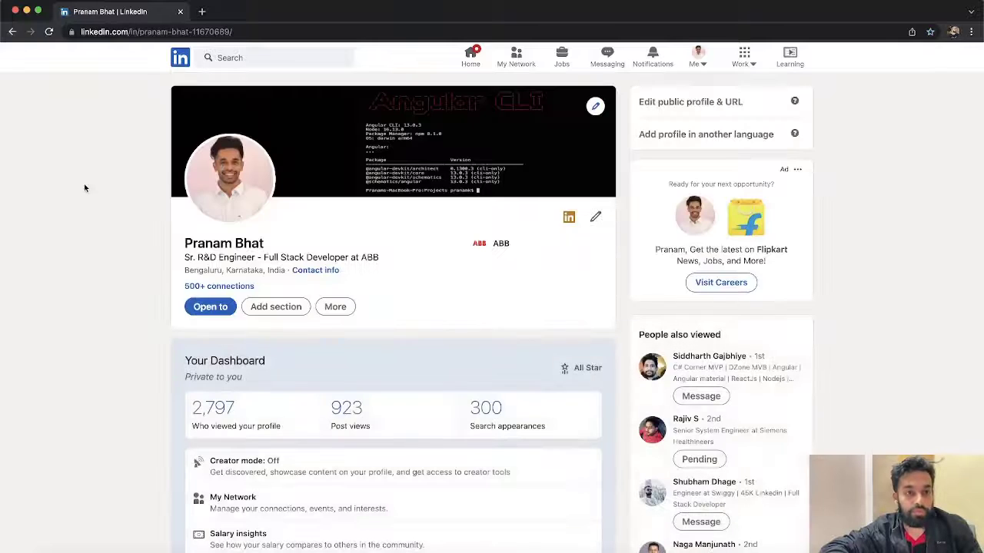
Open the profile intro for editing, examine its name, headline, current position, industry and education fields, and close it
{"action": "scroll", "coordinate": [114, 242], "scroll_direction": "down", "scroll_amount": 1}
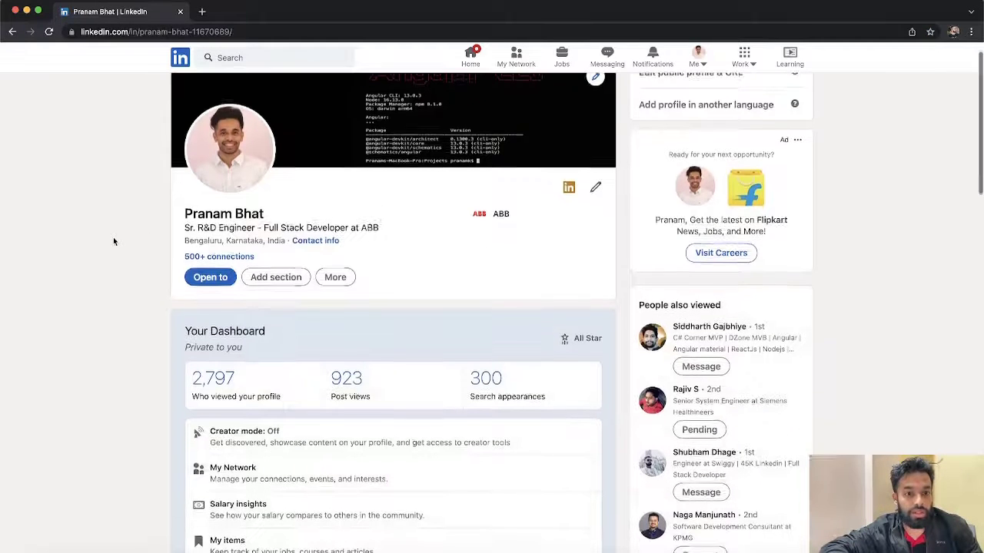
{"action": "left_click", "coordinate": [597, 188]}
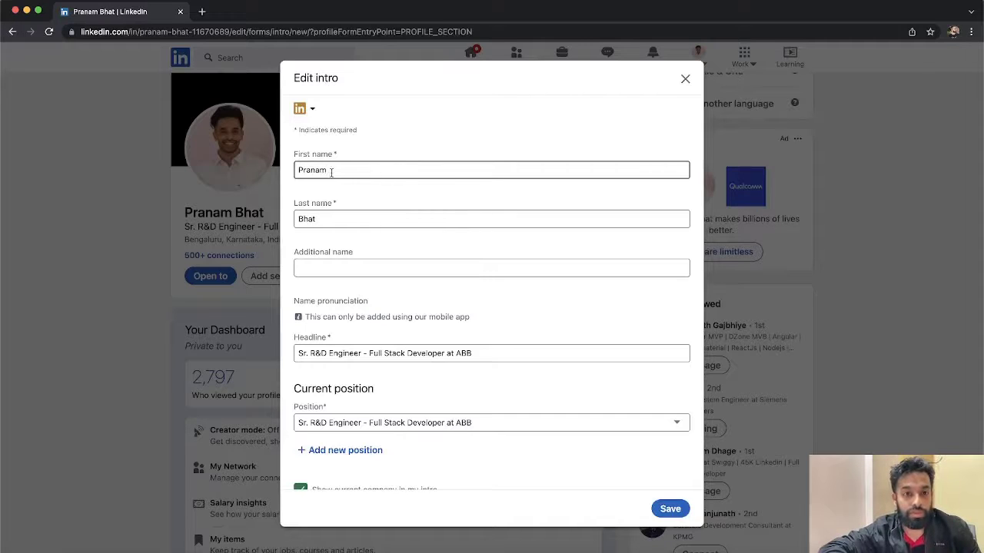
{"action": "double_click", "coordinate": [302, 170]}
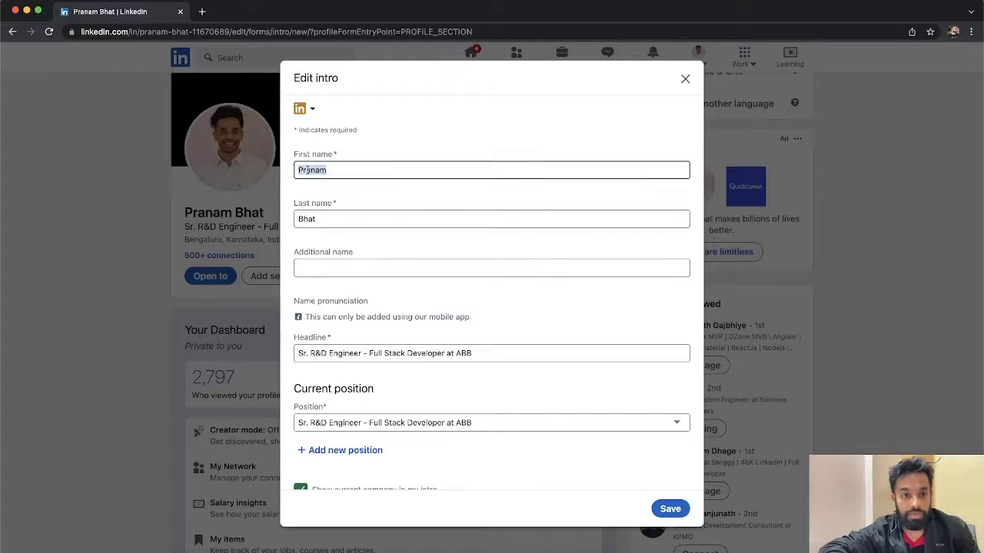
{"action": "left_click", "coordinate": [302, 171]}
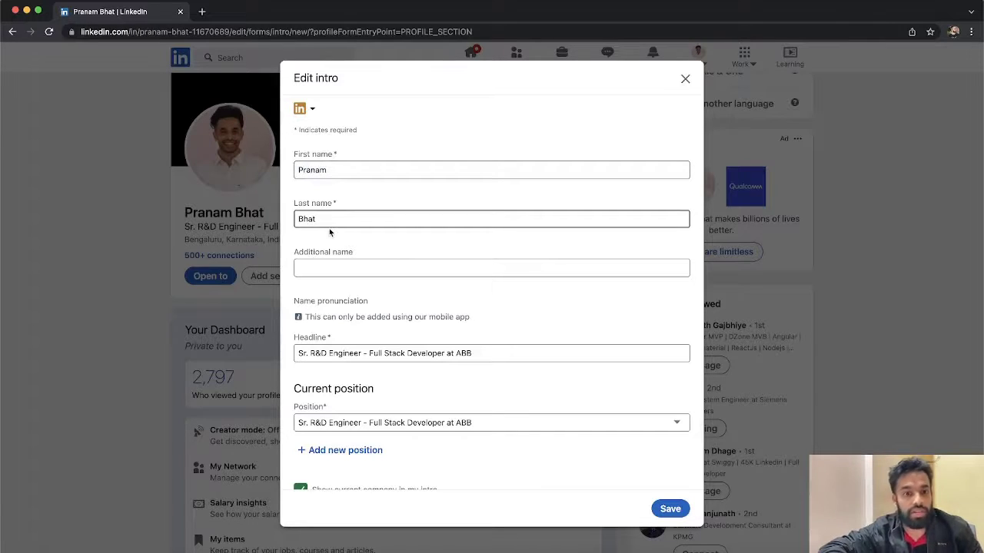
{"action": "left_click", "coordinate": [362, 269]}
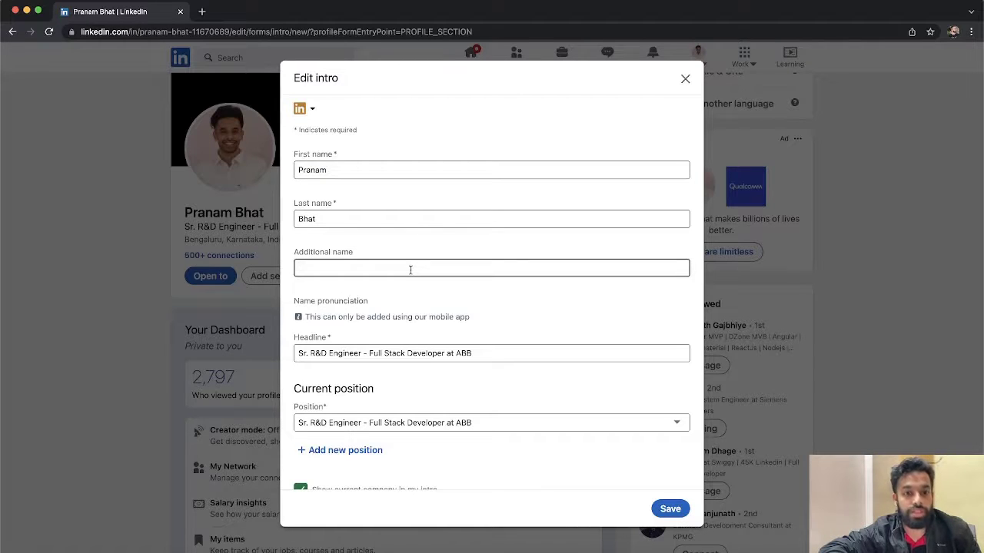
{"action": "left_click", "coordinate": [499, 376]}
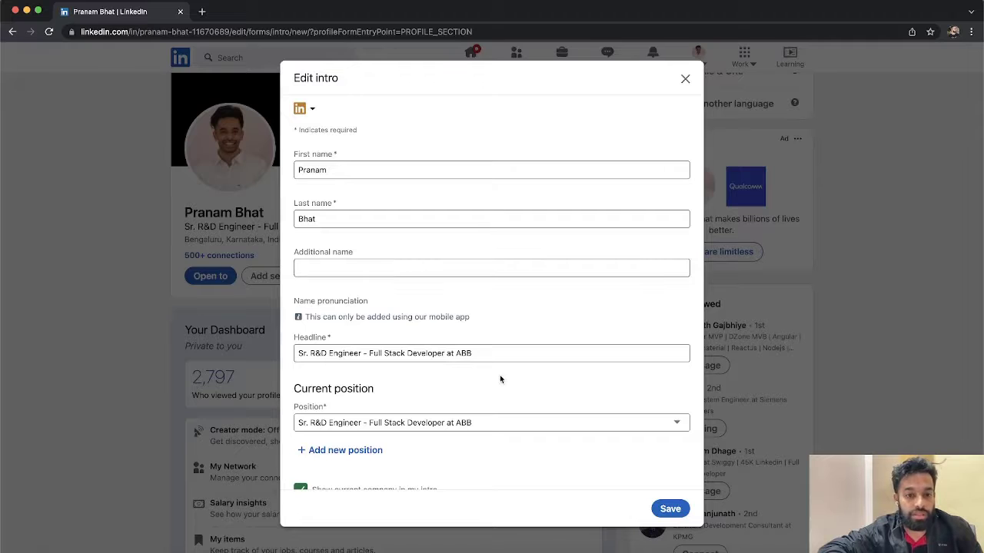
{"action": "scroll", "coordinate": [500, 378], "scroll_direction": "down", "scroll_amount": 2}
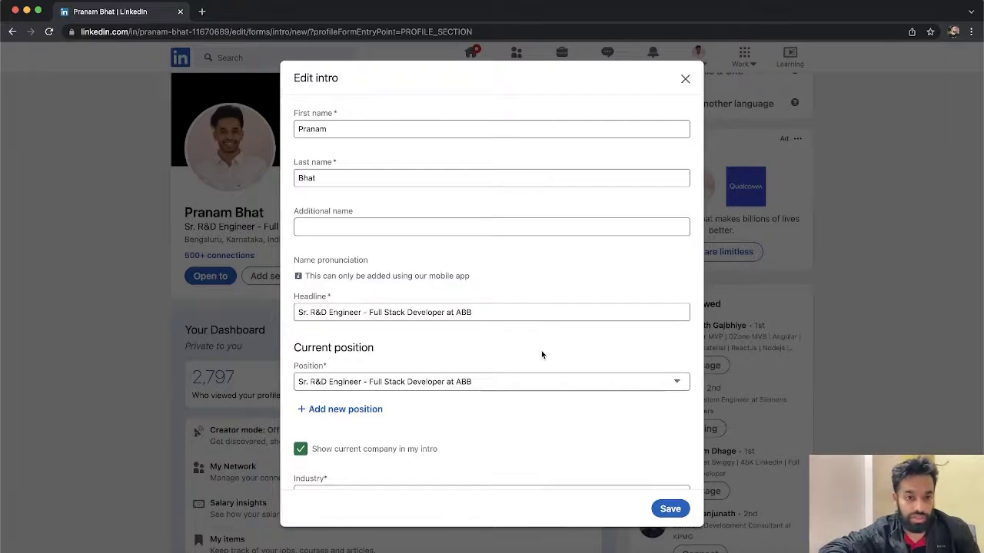
{"action": "scroll", "coordinate": [541, 355], "scroll_direction": "down", "scroll_amount": 1}
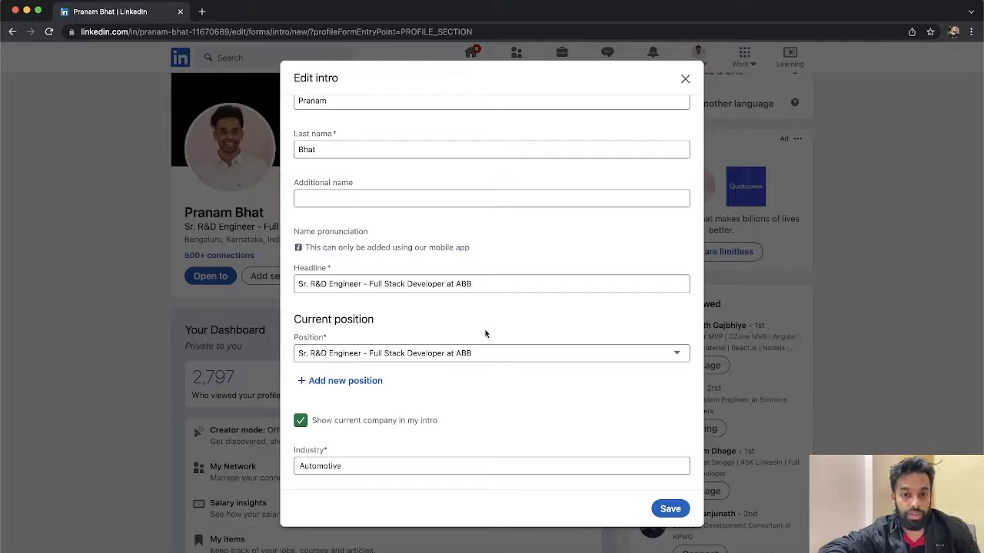
{"action": "scroll", "coordinate": [485, 333], "scroll_direction": "down", "scroll_amount": 2}
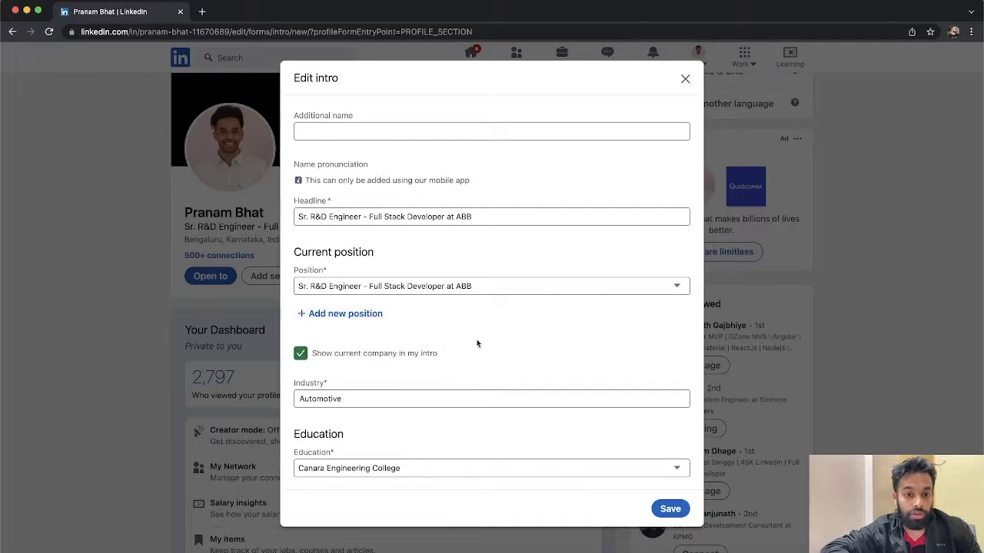
{"action": "scroll", "coordinate": [484, 334], "scroll_direction": "down", "scroll_amount": 1}
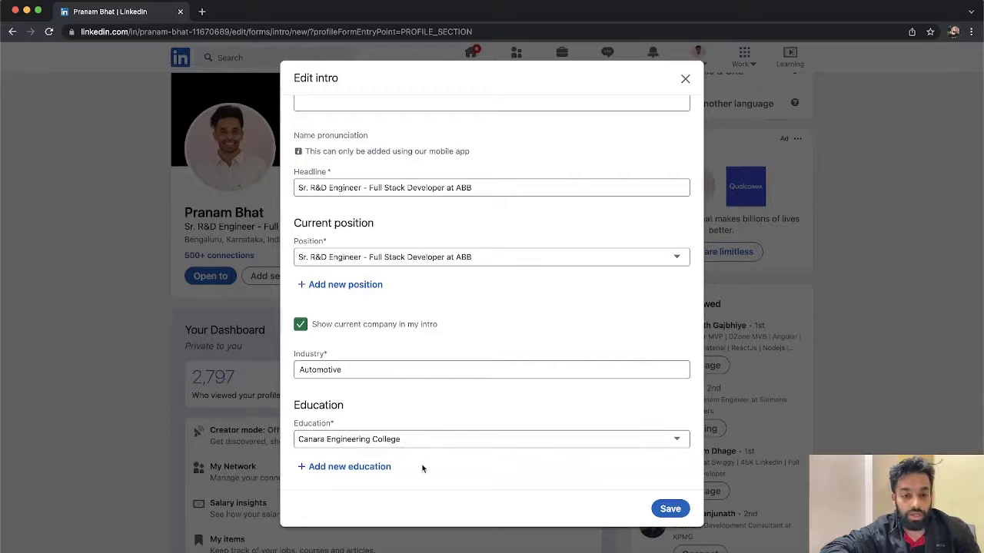
{"action": "left_click", "coordinate": [684, 79]}
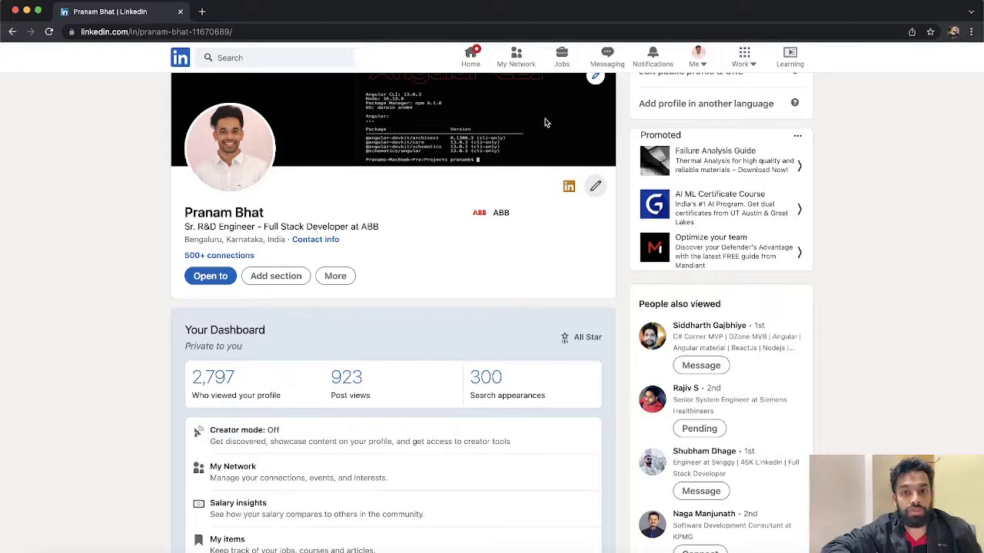
Open the profile's background photo editor, examine the options for adjusting or changing the photo, and close it
{"action": "scroll", "coordinate": [539, 122], "scroll_direction": "up", "scroll_amount": 1}
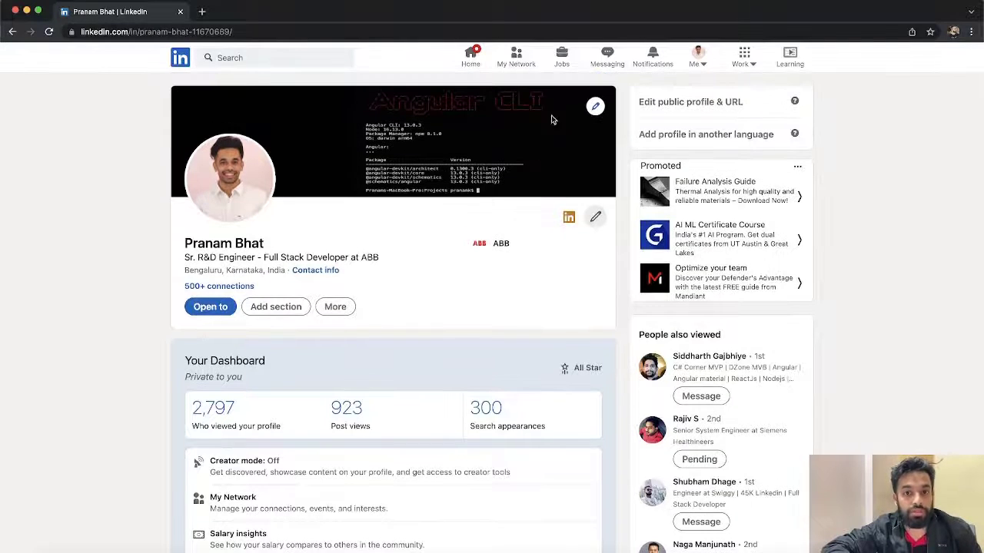
{"action": "left_click", "coordinate": [597, 108]}
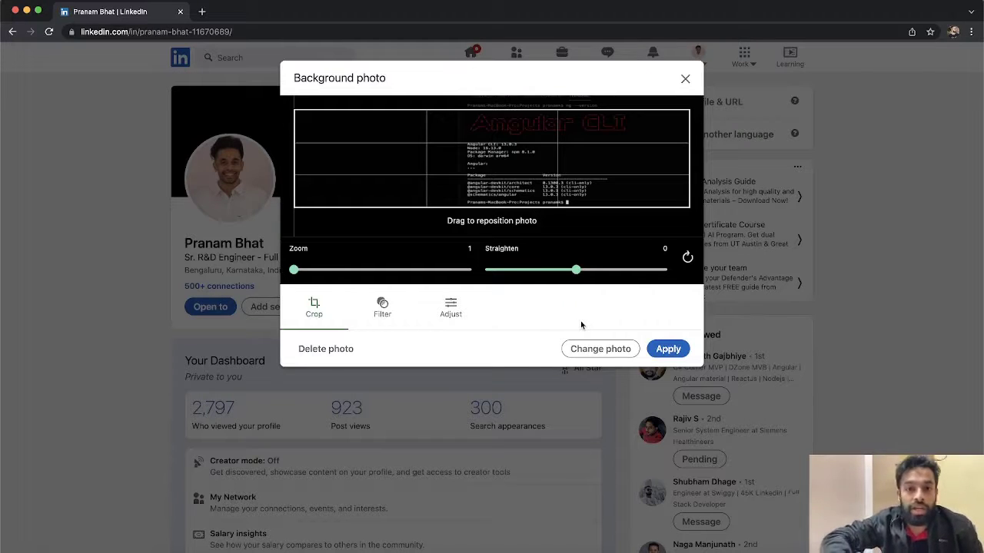
{"action": "left_click", "coordinate": [684, 79]}
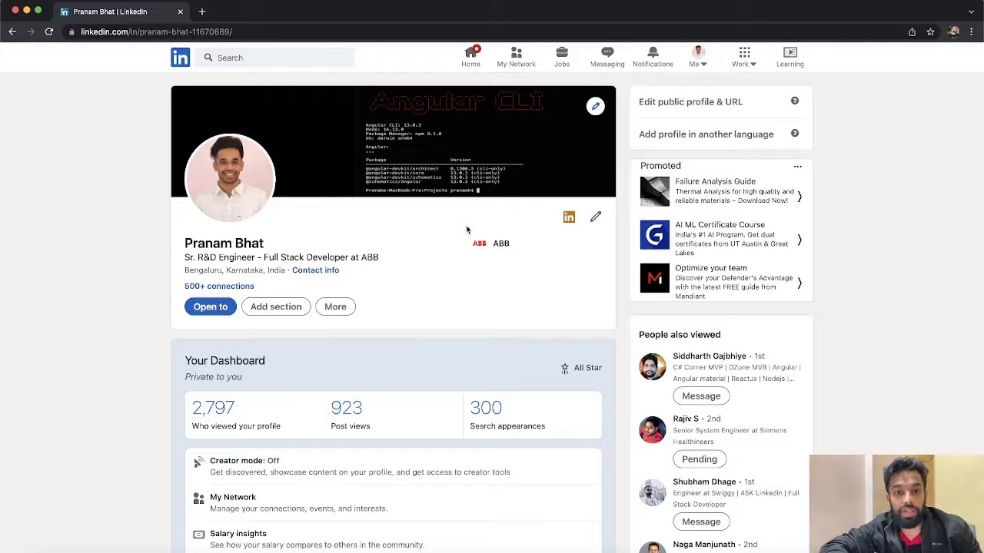
Show the list of sections that can be added to the profile, examine it and close it
{"action": "scroll", "coordinate": [466, 229], "scroll_direction": "down", "scroll_amount": 2}
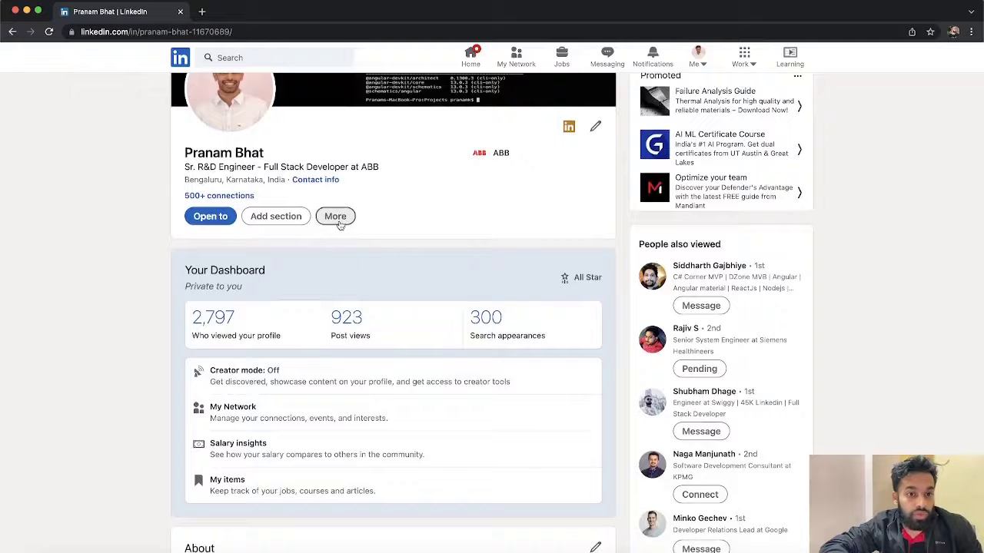
{"action": "left_click", "coordinate": [278, 217]}
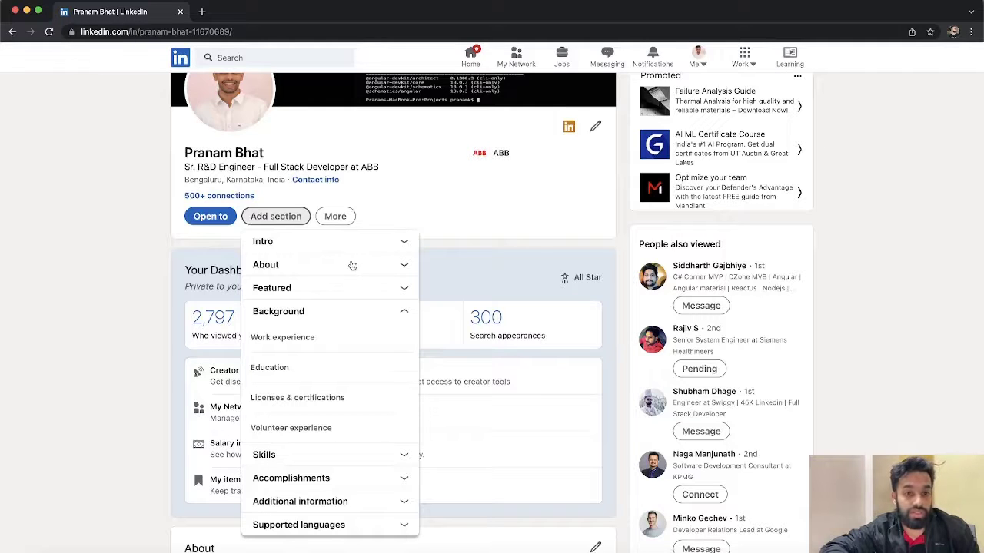
{"action": "left_click", "coordinate": [123, 252]}
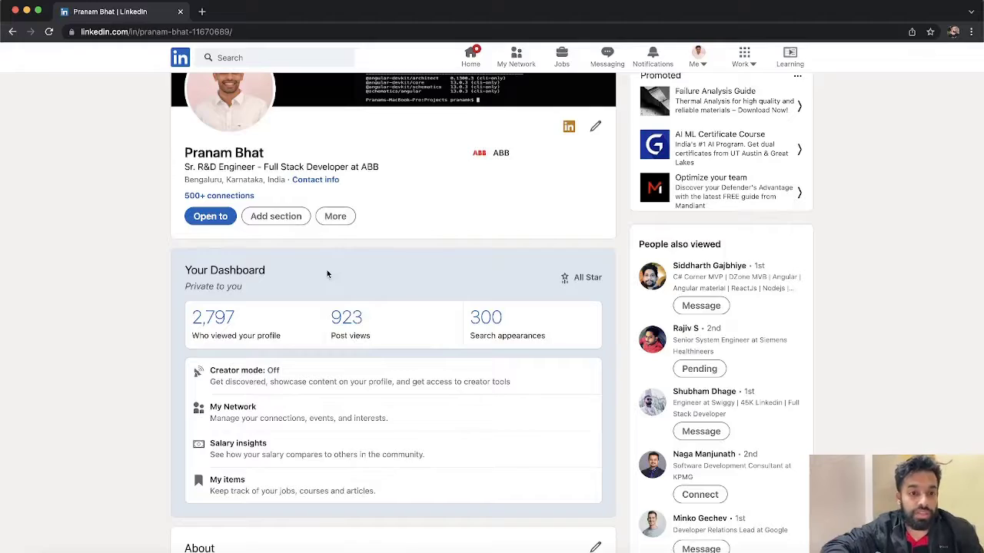
Expand the full About summary on the profile and read through its experience, community contributions and competencies
{"action": "scroll", "coordinate": [326, 270], "scroll_direction": "down", "scroll_amount": 3}
{"action": "scroll", "coordinate": [326, 275], "scroll_direction": "down", "scroll_amount": 5}
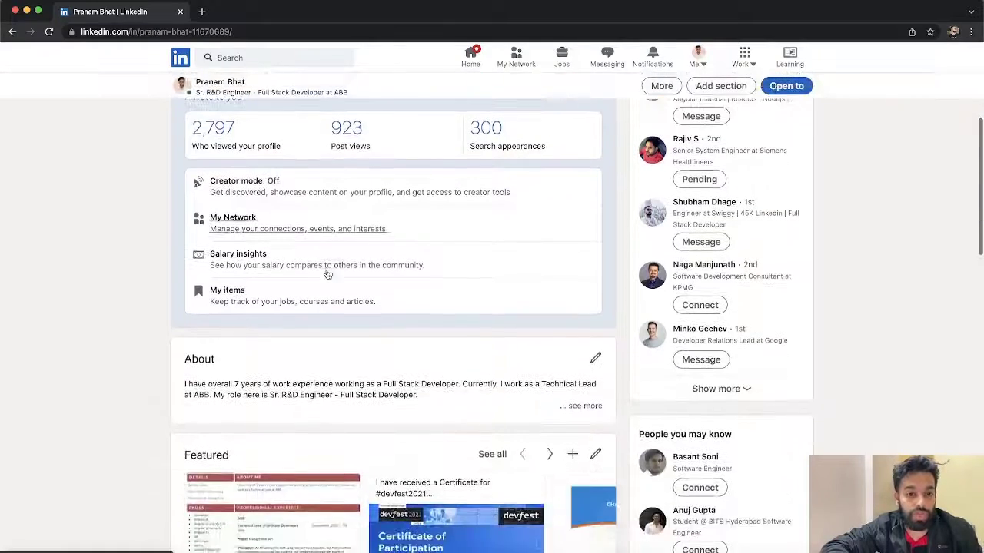
{"action": "scroll", "coordinate": [326, 275], "scroll_direction": "down", "scroll_amount": 2}
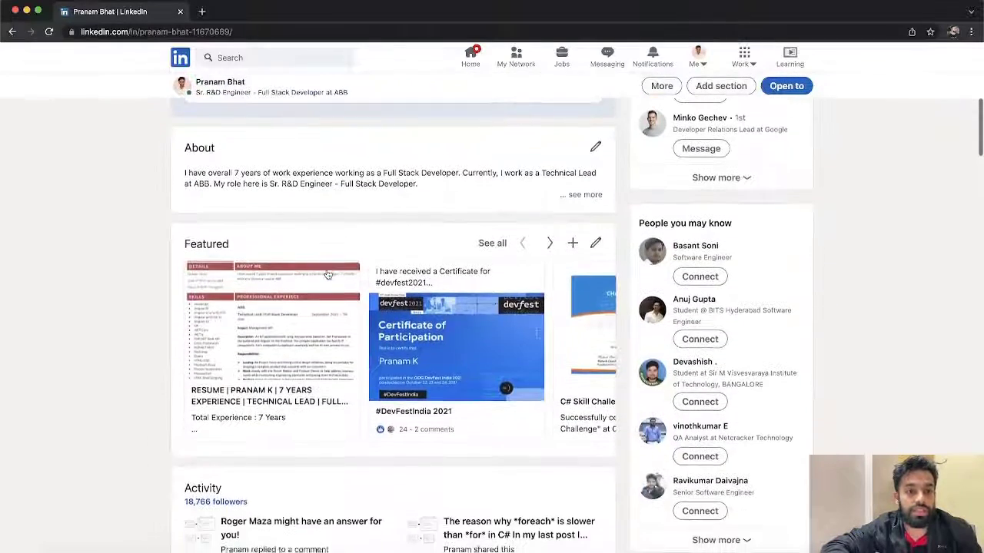
{"action": "left_click", "coordinate": [588, 179]}
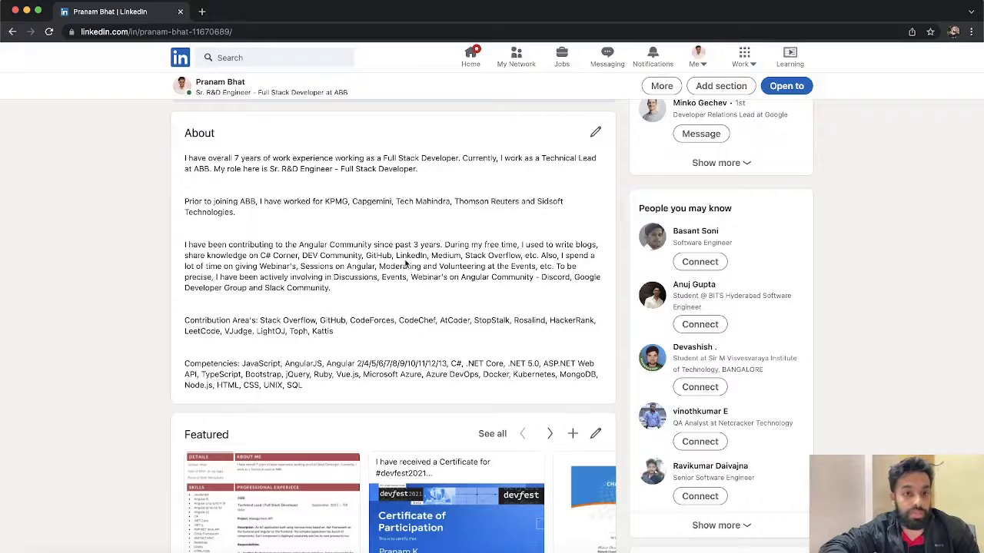
{"action": "scroll", "coordinate": [406, 264], "scroll_direction": "down", "scroll_amount": 1}
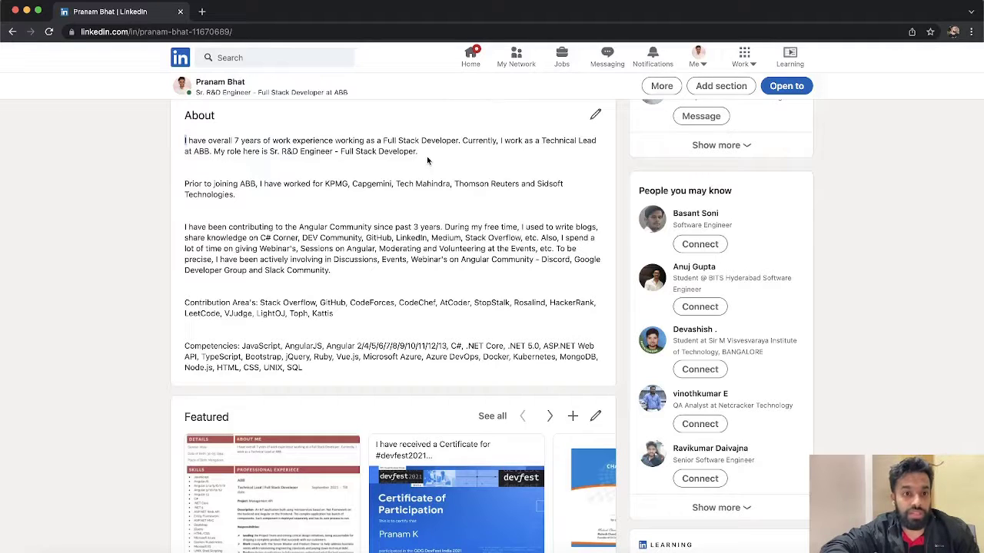
{"action": "scroll", "coordinate": [426, 156], "scroll_direction": "down", "scroll_amount": 2}
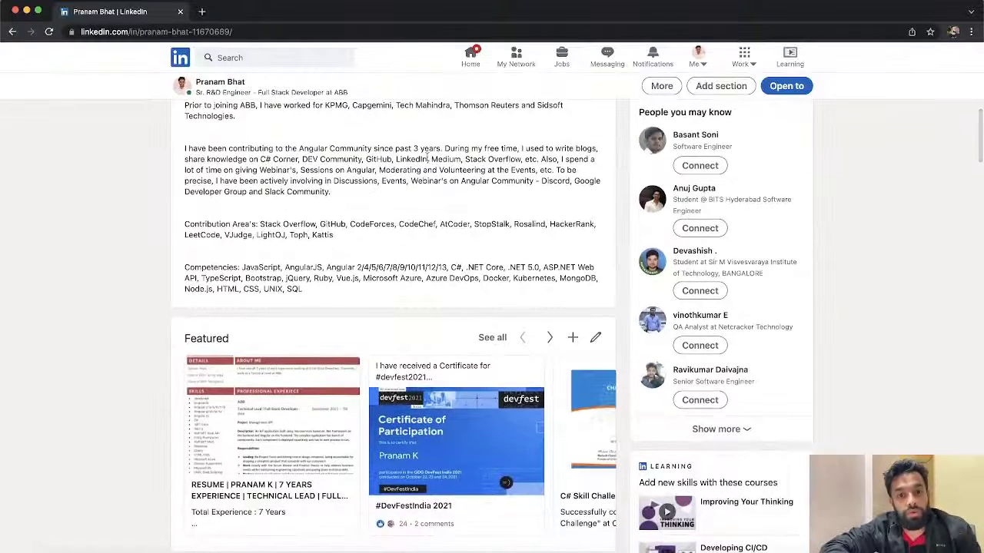
{"action": "scroll", "coordinate": [428, 157], "scroll_direction": "down", "scroll_amount": 1}
{"action": "scroll", "coordinate": [427, 158], "scroll_direction": "down", "scroll_amount": 2}
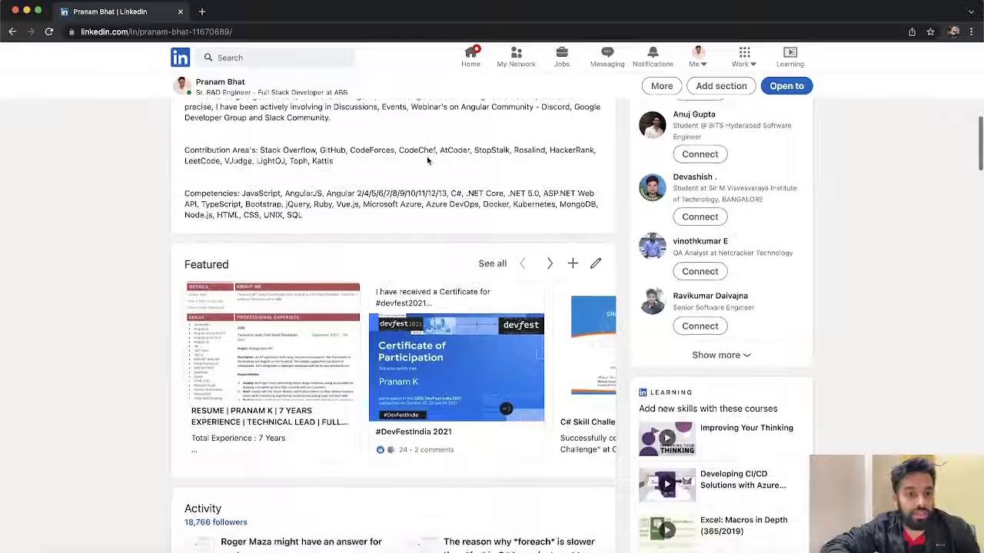
{"action": "scroll", "coordinate": [427, 159], "scroll_direction": "down", "scroll_amount": 1}
{"action": "scroll", "coordinate": [427, 159], "scroll_direction": "down", "scroll_amount": 1}
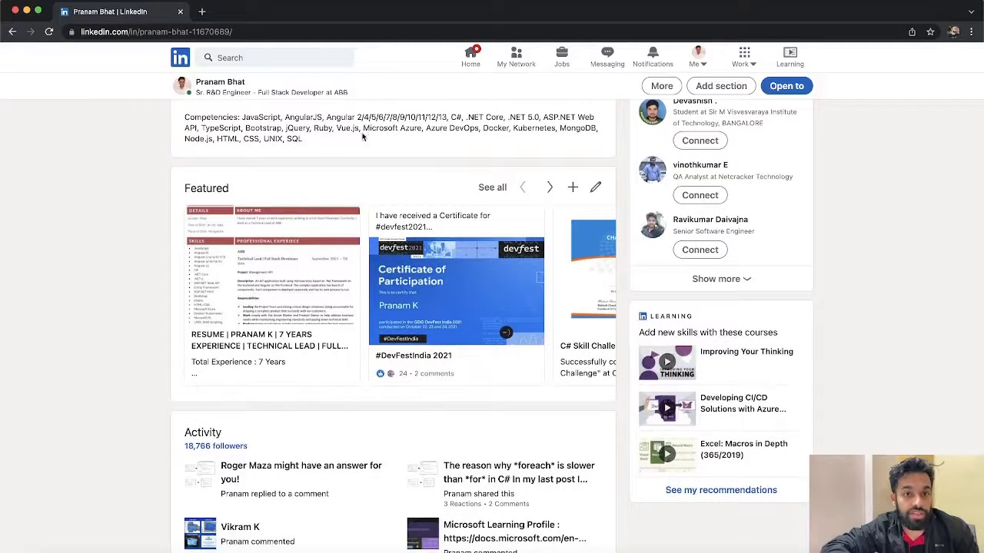
Open the profile's full activity page in a new browser tab and filter it to Posts
{"action": "scroll", "coordinate": [367, 130], "scroll_direction": "down", "scroll_amount": 4}
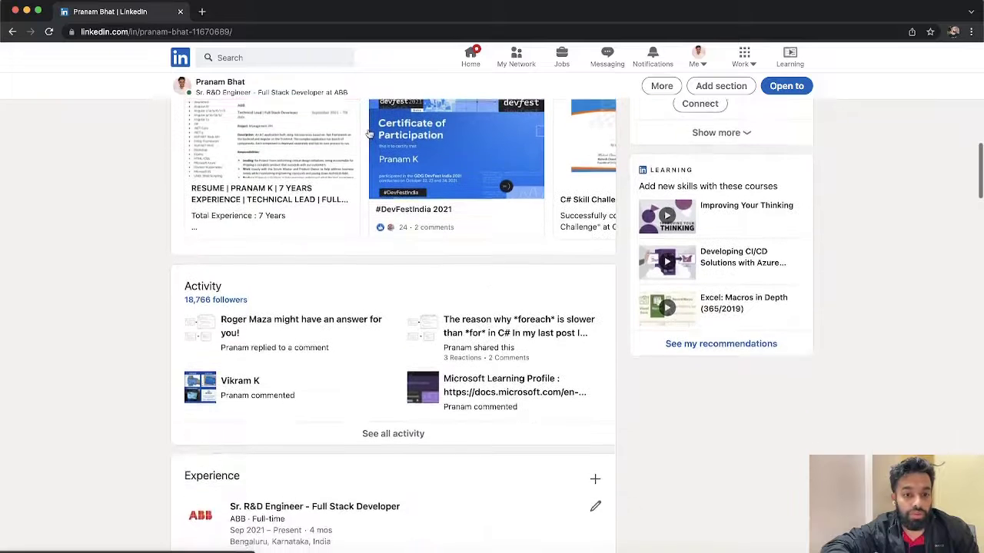
{"action": "left_click", "coordinate": [387, 443], "text": "super"}
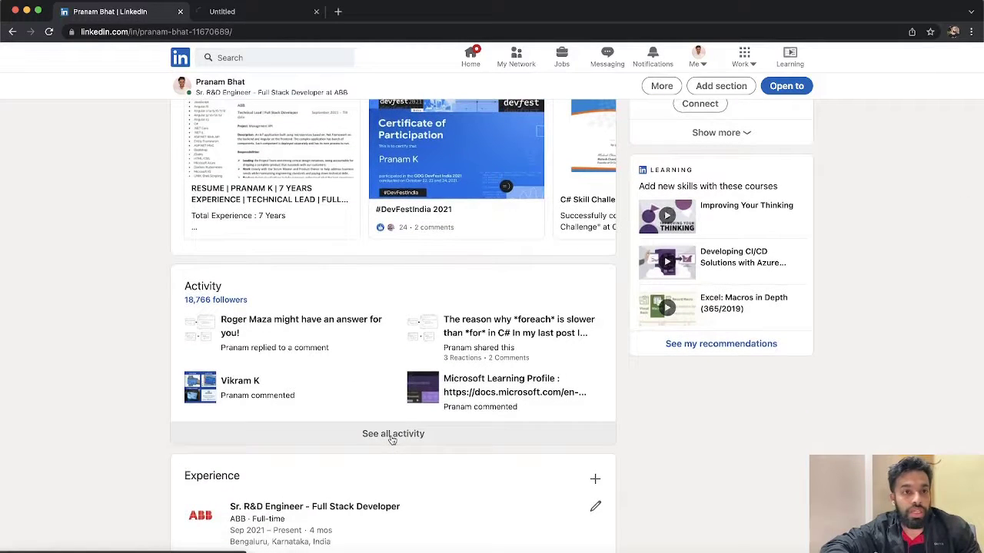
{"action": "left_click", "coordinate": [284, 17]}
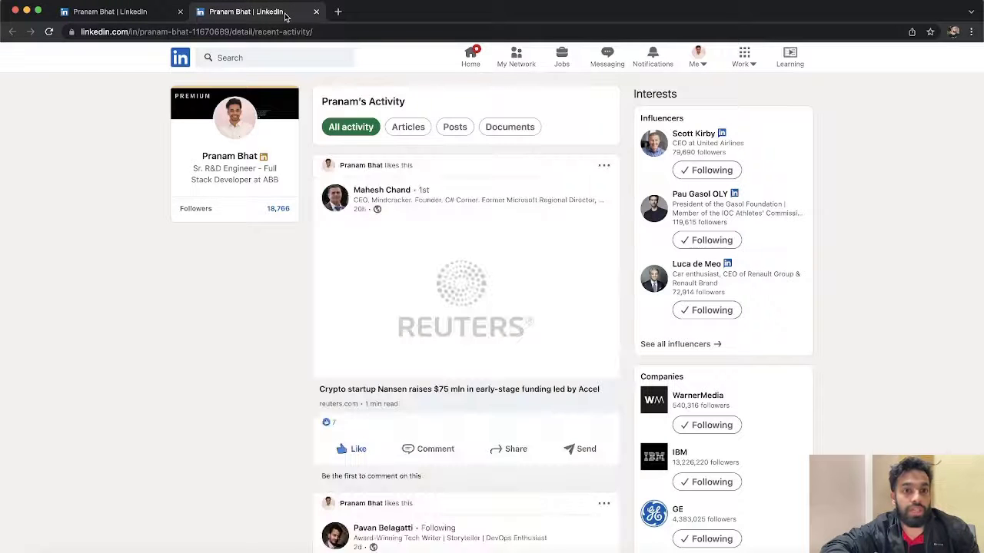
{"action": "left_click", "coordinate": [454, 127]}
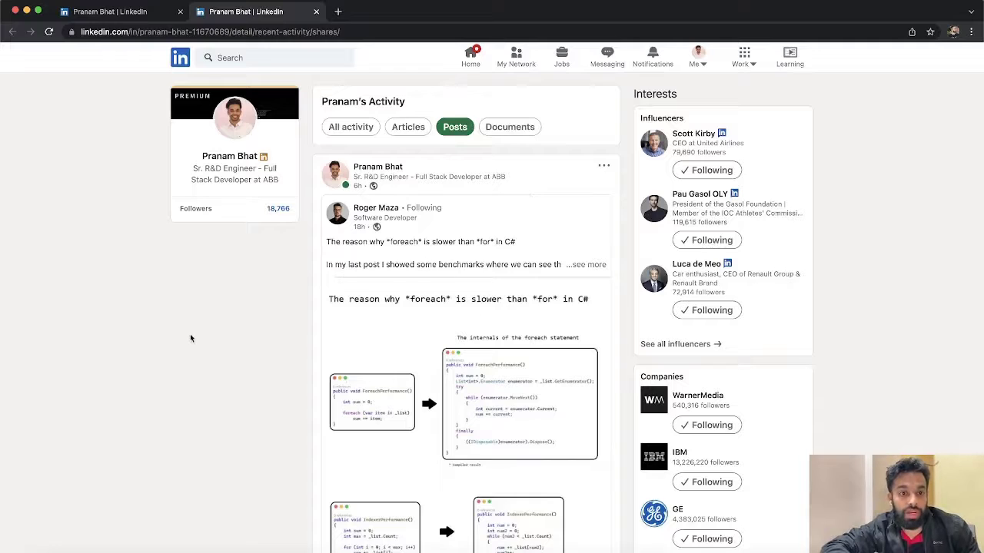
Look through the shared posts, examine the latest post's options such as featuring it on top of the profile, and close the activity tab
{"action": "scroll", "coordinate": [193, 337], "scroll_direction": "down", "scroll_amount": 5}
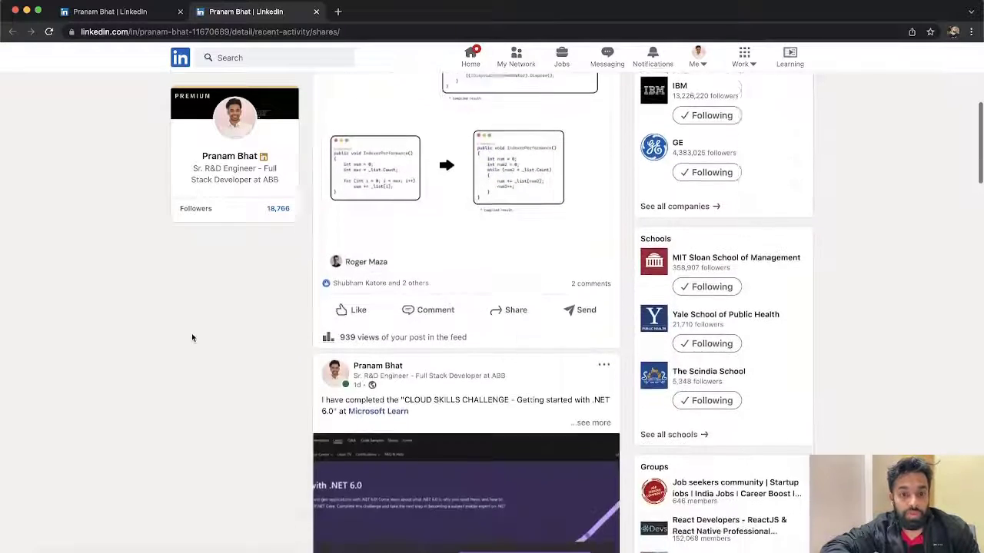
{"action": "scroll", "coordinate": [192, 338], "scroll_direction": "up", "scroll_amount": 5}
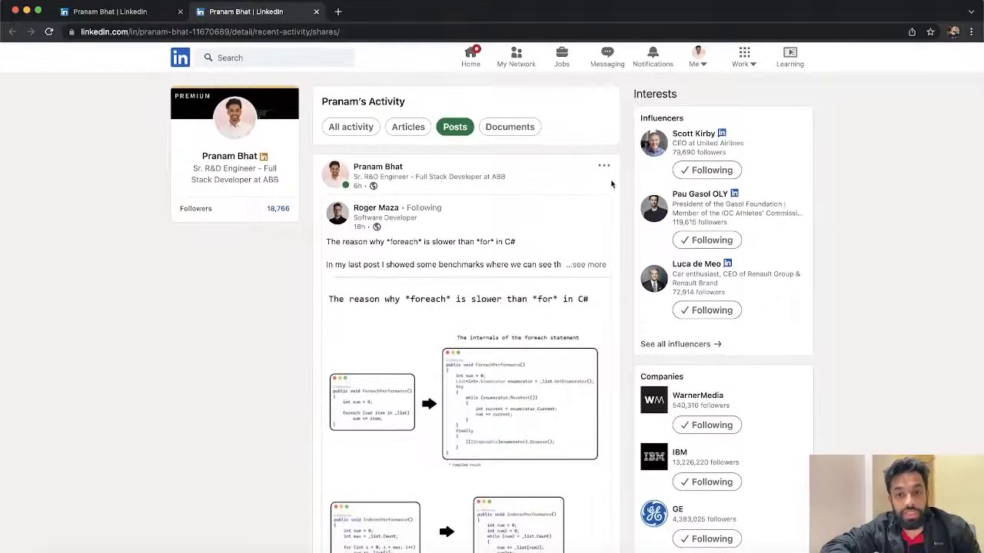
{"action": "left_click", "coordinate": [605, 166]}
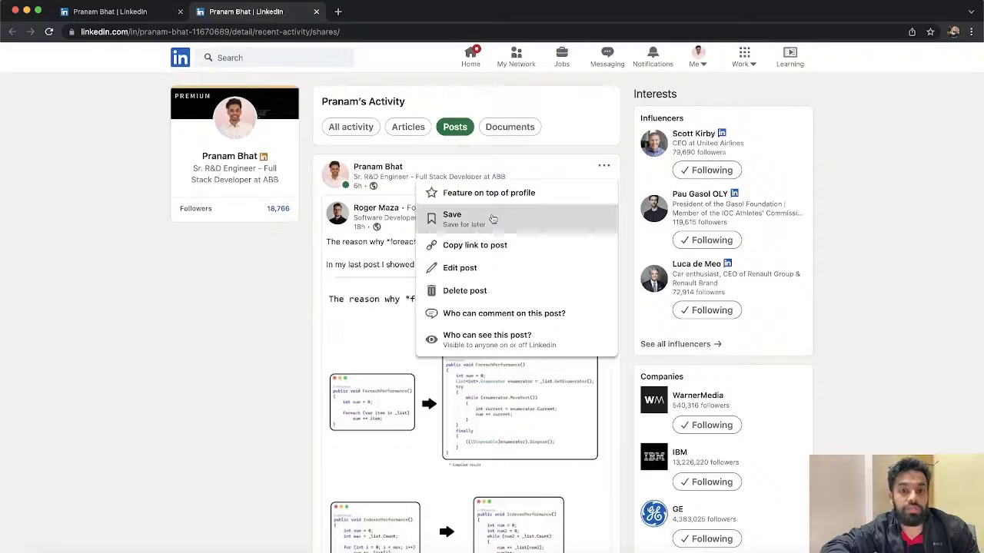
{"action": "left_click", "coordinate": [316, 11]}
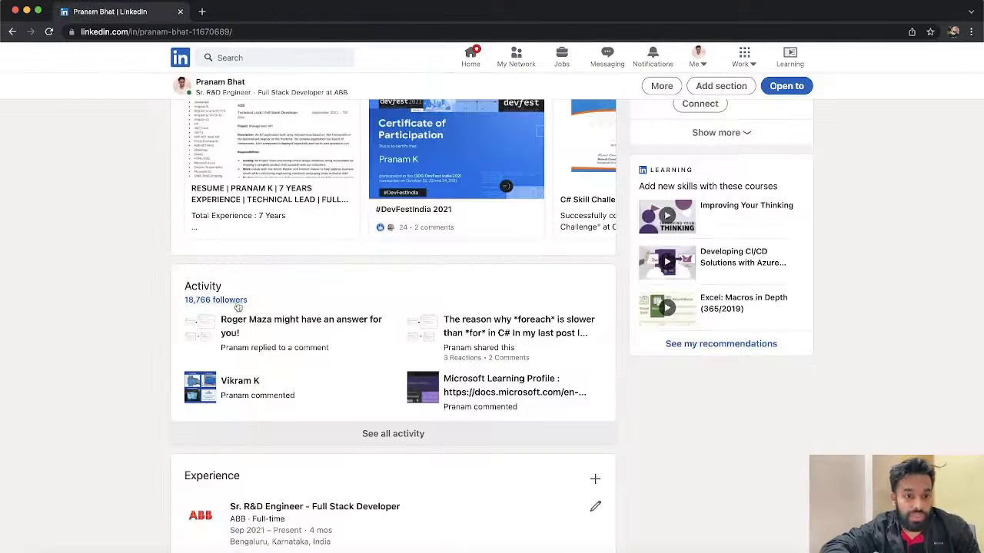
Review the Featured and Activity sections, open the full activity page in a new browser tab, browse all activity and close that tab
{"action": "scroll", "coordinate": [266, 253], "scroll_direction": "up", "scroll_amount": 3}
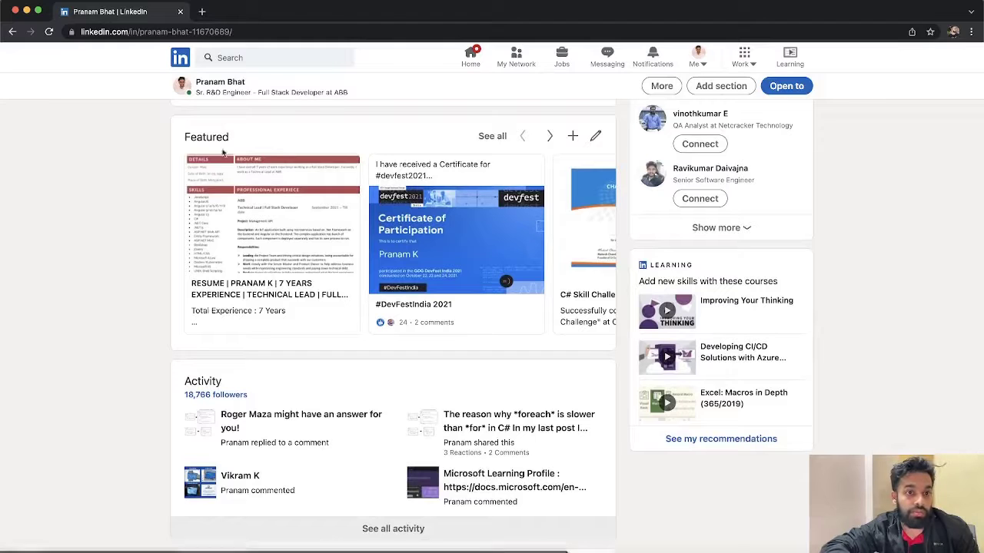
{"action": "scroll", "coordinate": [147, 270], "scroll_direction": "down", "scroll_amount": 4}
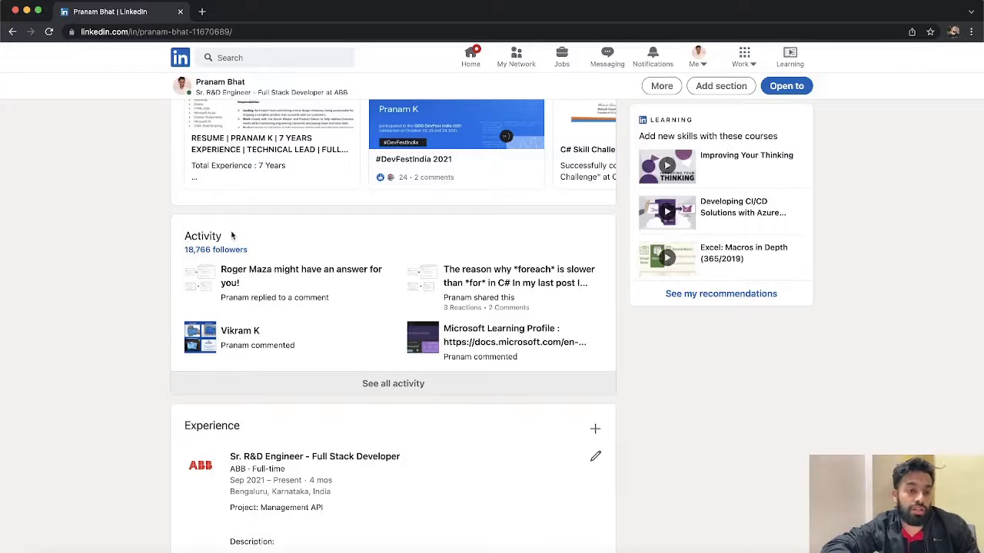
{"action": "left_click", "coordinate": [403, 384], "text": "super"}
{"action": "left_click", "coordinate": [269, 11]}
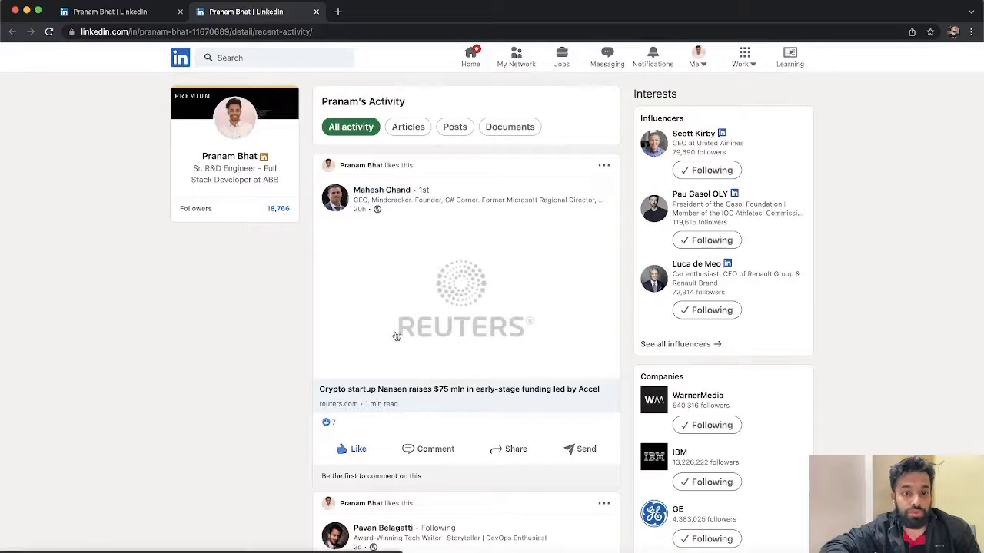
{"action": "scroll", "coordinate": [396, 336], "scroll_direction": "down", "scroll_amount": 10}
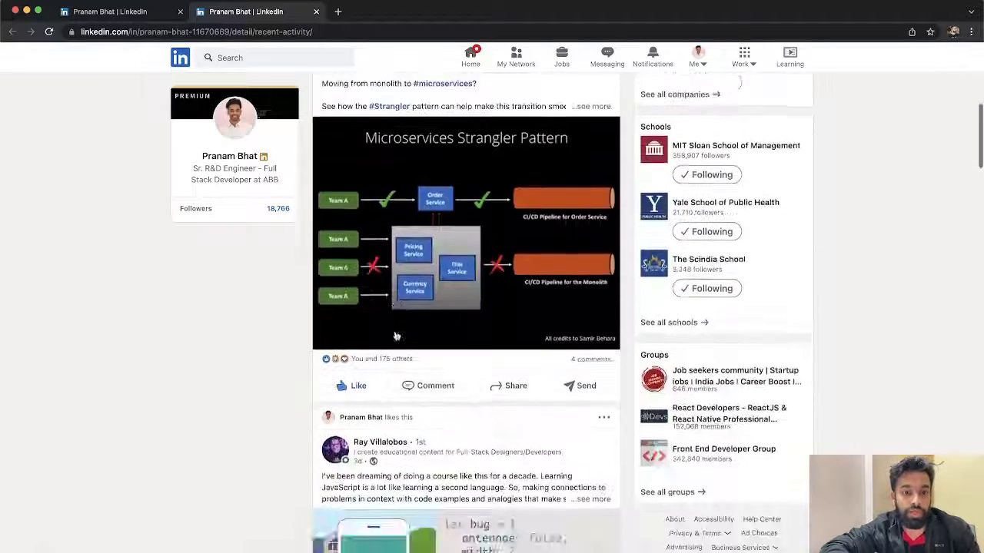
{"action": "scroll", "coordinate": [395, 330], "scroll_direction": "down", "scroll_amount": 5}
{"action": "scroll", "coordinate": [395, 331], "scroll_direction": "up", "scroll_amount": 15}
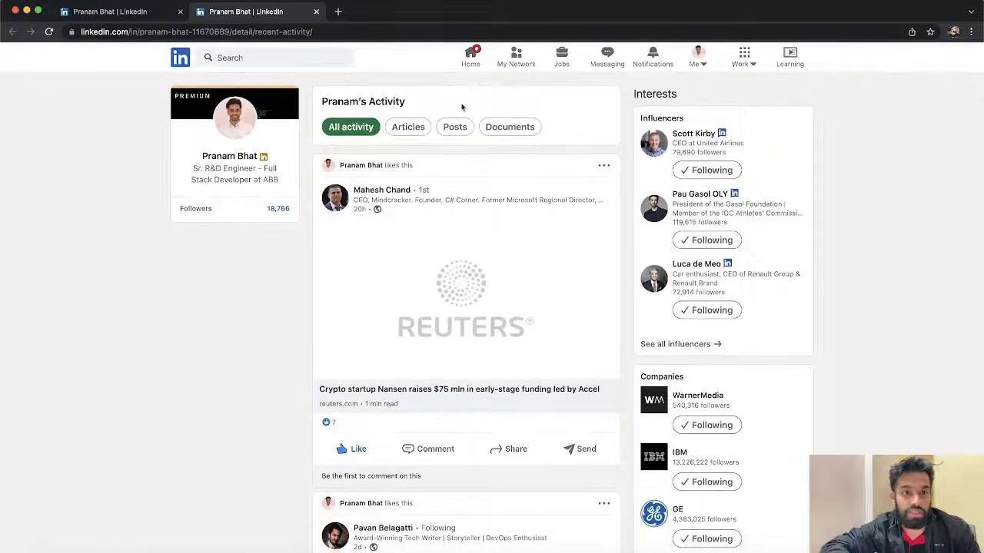
{"action": "left_click", "coordinate": [316, 11]}
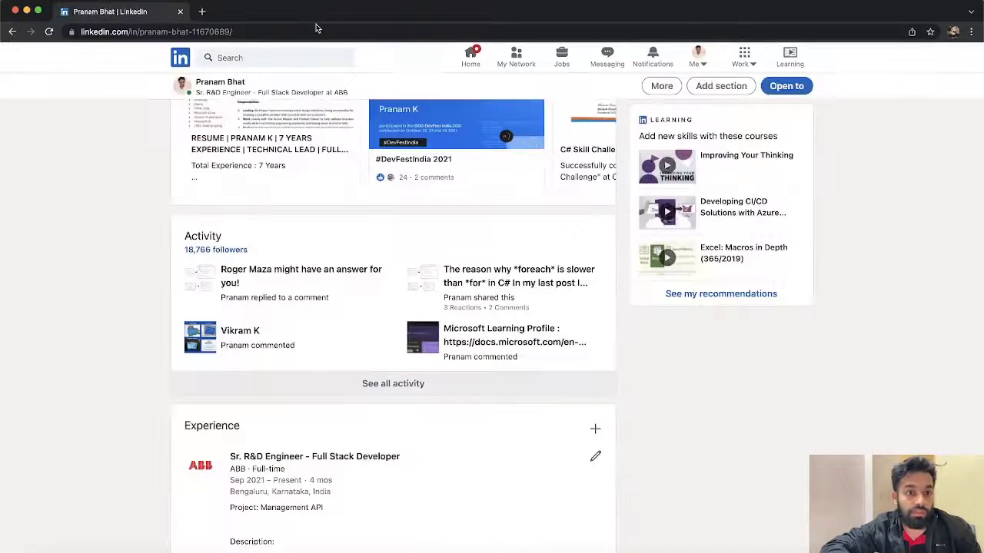
Start a new entry in the profile's Experience section and examine the available employment types without choosing one
{"action": "scroll", "coordinate": [274, 342], "scroll_direction": "down", "scroll_amount": 5}
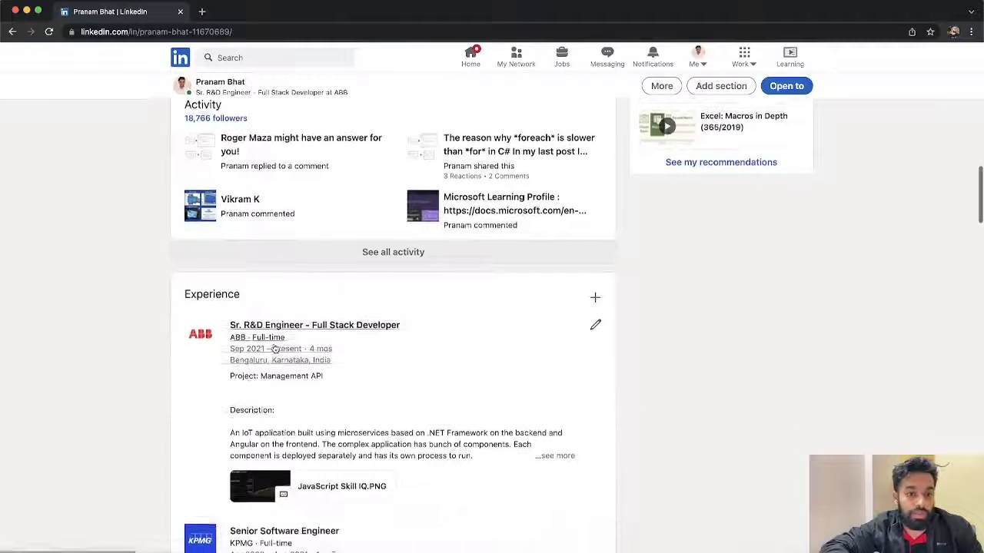
{"action": "scroll", "coordinate": [274, 348], "scroll_direction": "down", "scroll_amount": 4}
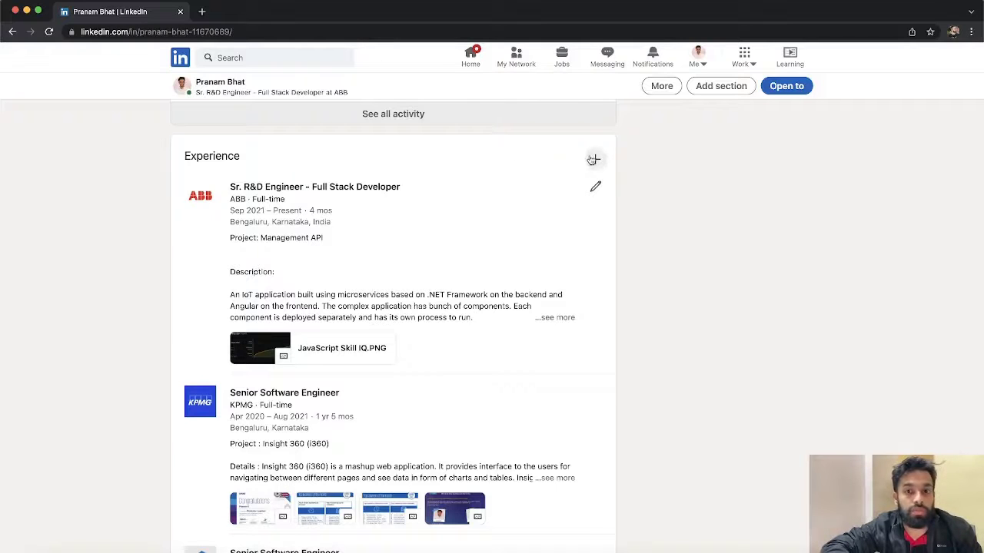
{"action": "left_click", "coordinate": [595, 160]}
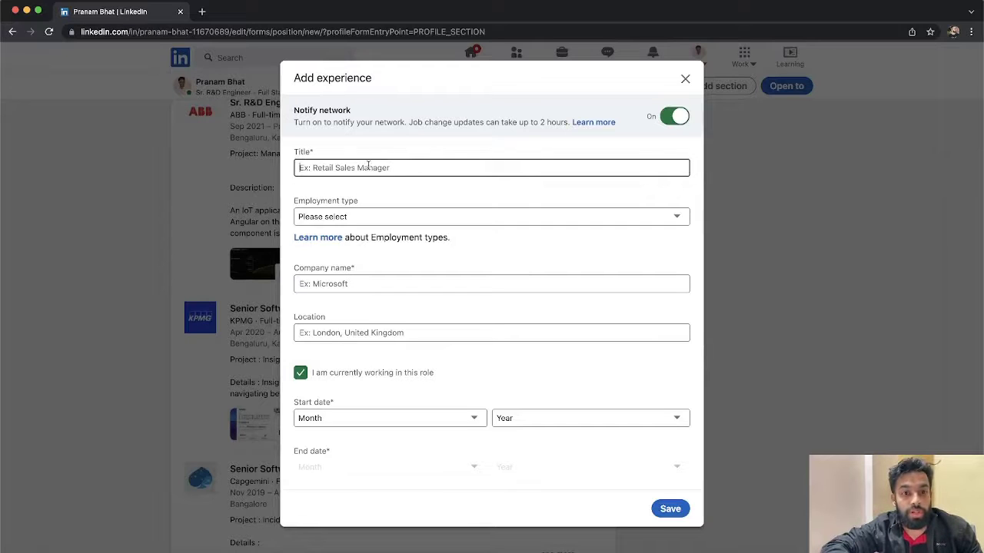
{"action": "left_click", "coordinate": [408, 222]}
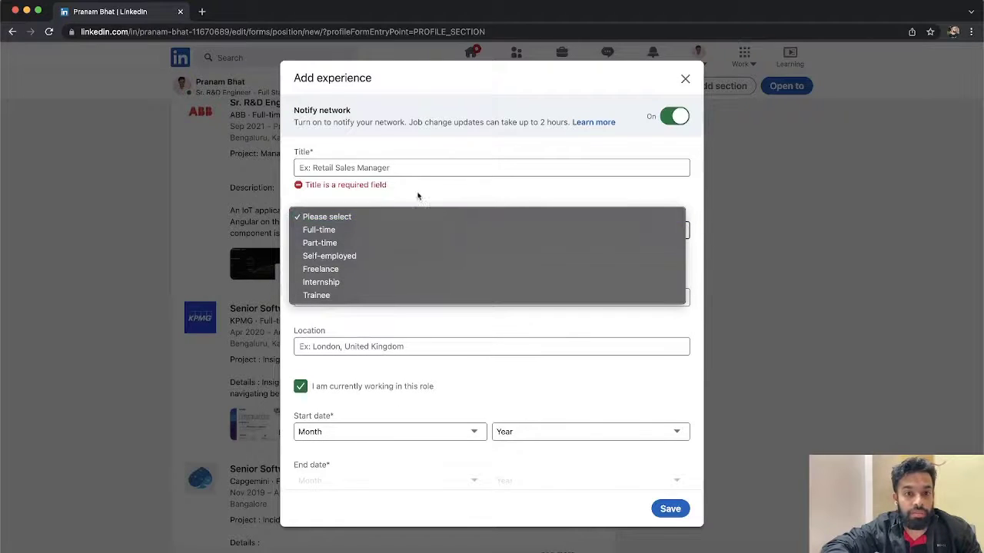
{"action": "left_click", "coordinate": [420, 192]}
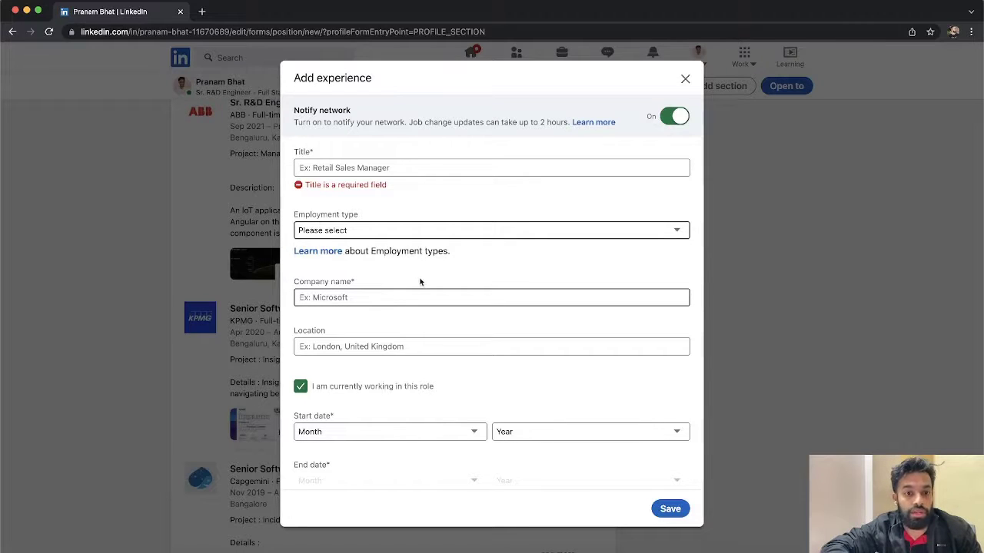
Examine the new experience form's company name, location, date, headline, industry and description fields, and close it without saving
{"action": "left_click", "coordinate": [392, 296]}
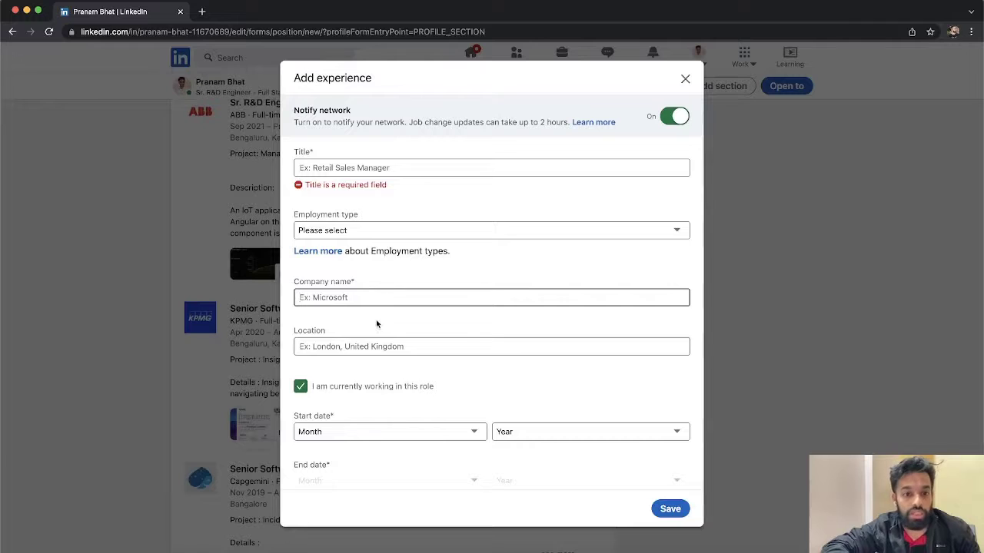
{"action": "left_click", "coordinate": [408, 323]}
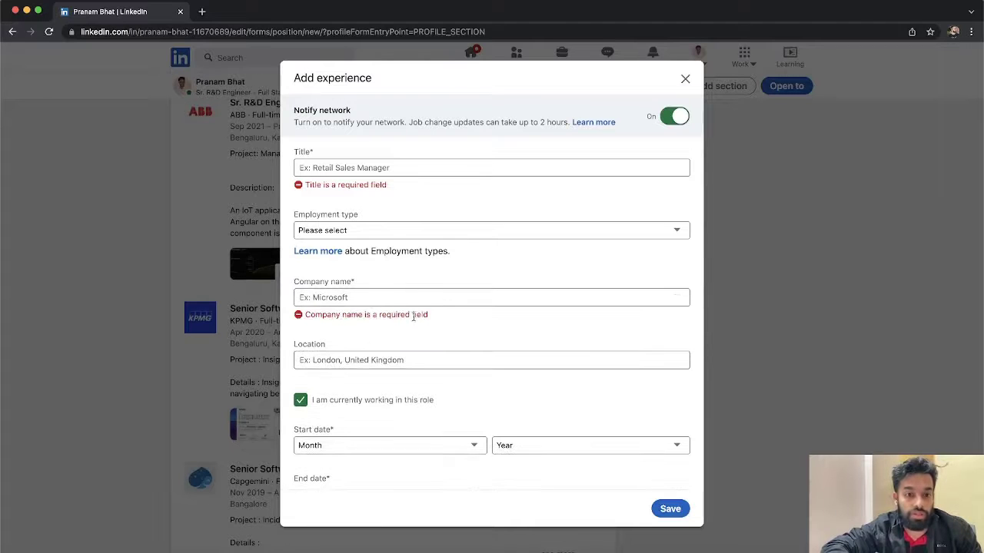
{"action": "scroll", "coordinate": [405, 328], "scroll_direction": "down", "scroll_amount": 4}
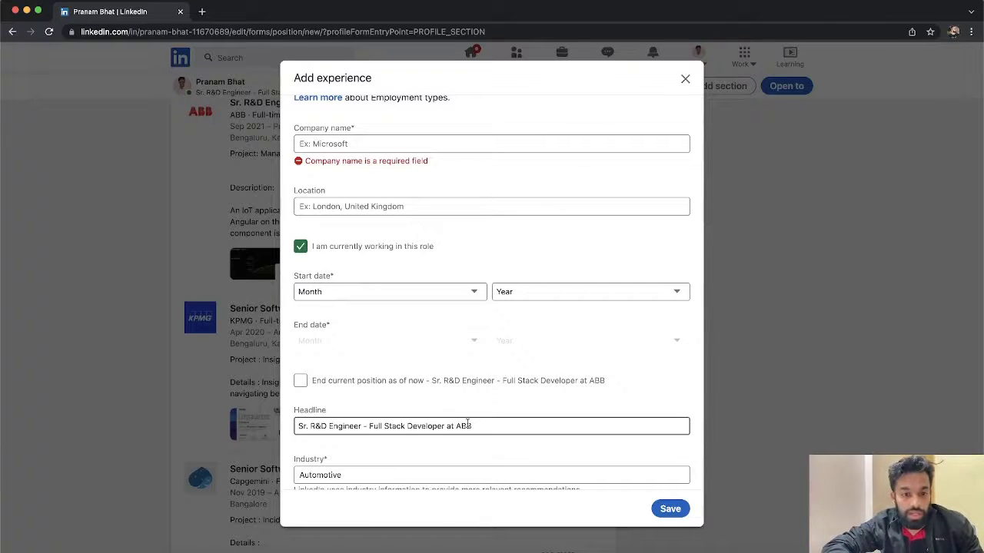
{"action": "scroll", "coordinate": [467, 423], "scroll_direction": "down", "scroll_amount": 5}
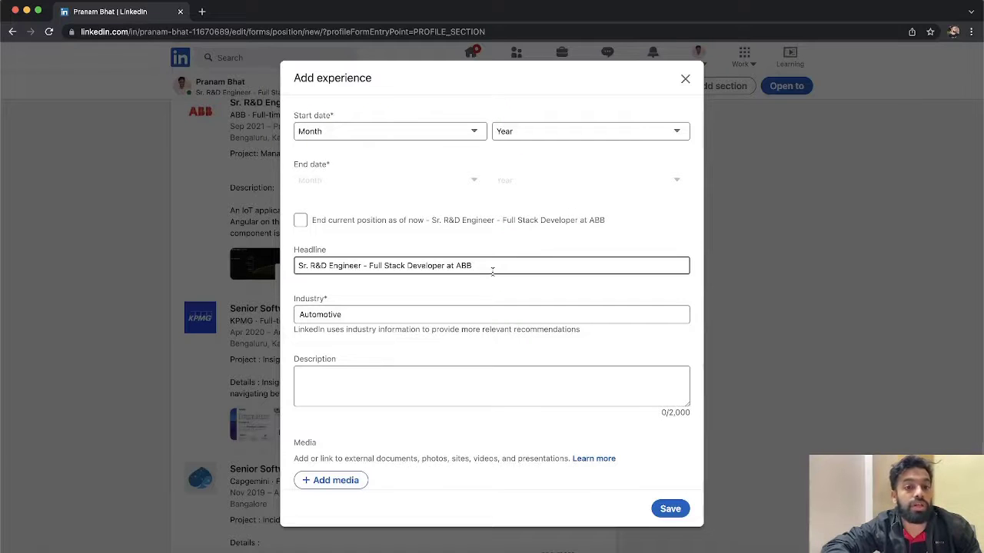
{"action": "left_click", "coordinate": [684, 77]}
Highlight the headline "Sr. R&D Engineer - Full Stack Developer at ABB" in the profile intro and compare it with the Experience section
{"action": "scroll", "coordinate": [682, 199], "scroll_direction": "up", "scroll_amount": 15}
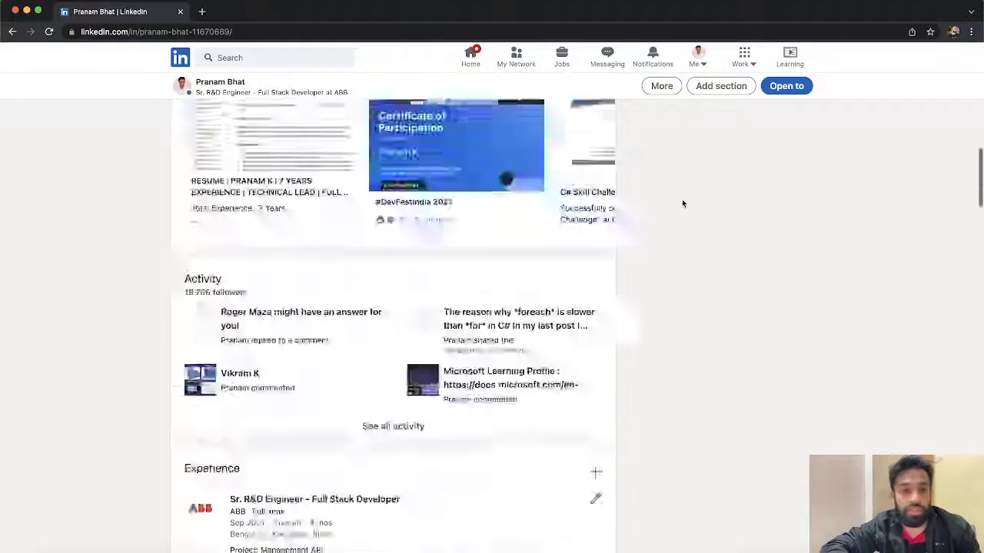
{"action": "scroll", "coordinate": [682, 202], "scroll_direction": "up", "scroll_amount": 2}
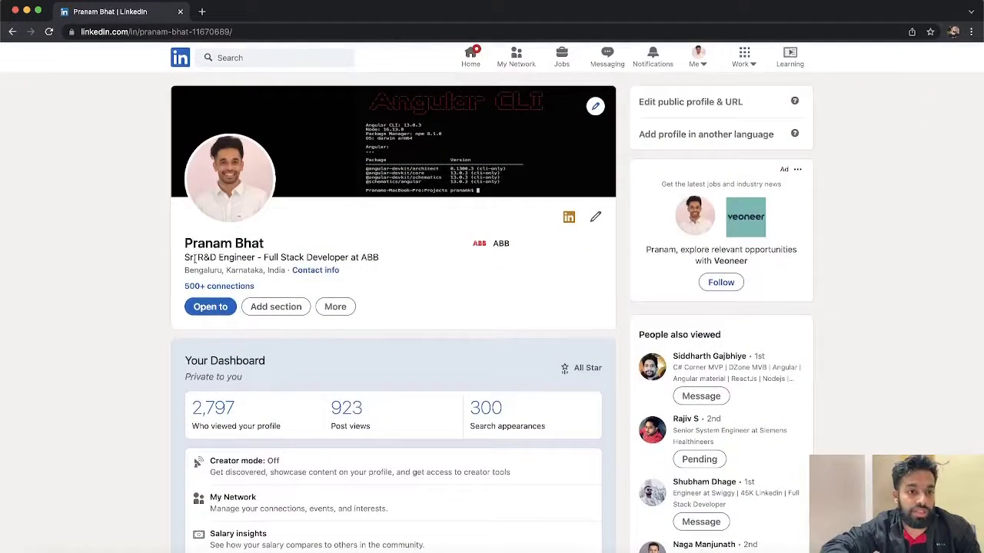
{"action": "left_click_drag", "start_coordinate": [186, 257], "coordinate": [387, 261]}
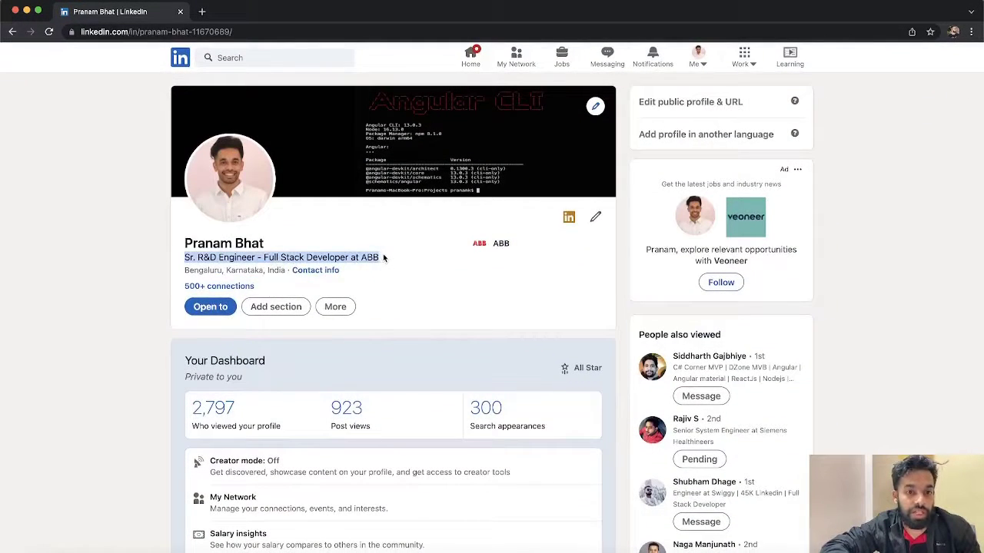
{"action": "scroll", "coordinate": [384, 259], "scroll_direction": "down", "scroll_amount": 13}
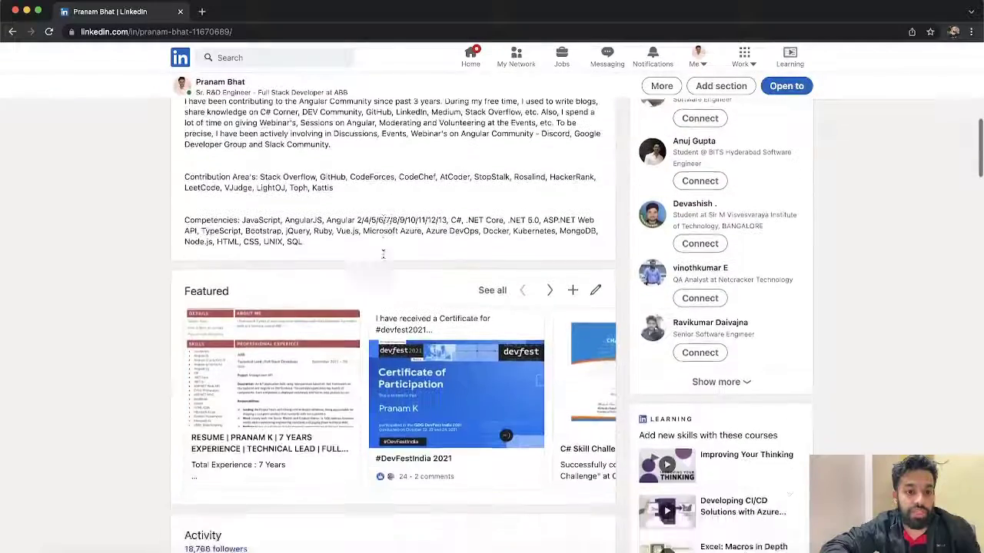
{"action": "scroll", "coordinate": [385, 258], "scroll_direction": "down", "scroll_amount": 5}
{"action": "scroll", "coordinate": [384, 258], "scroll_direction": "up", "scroll_amount": 1}
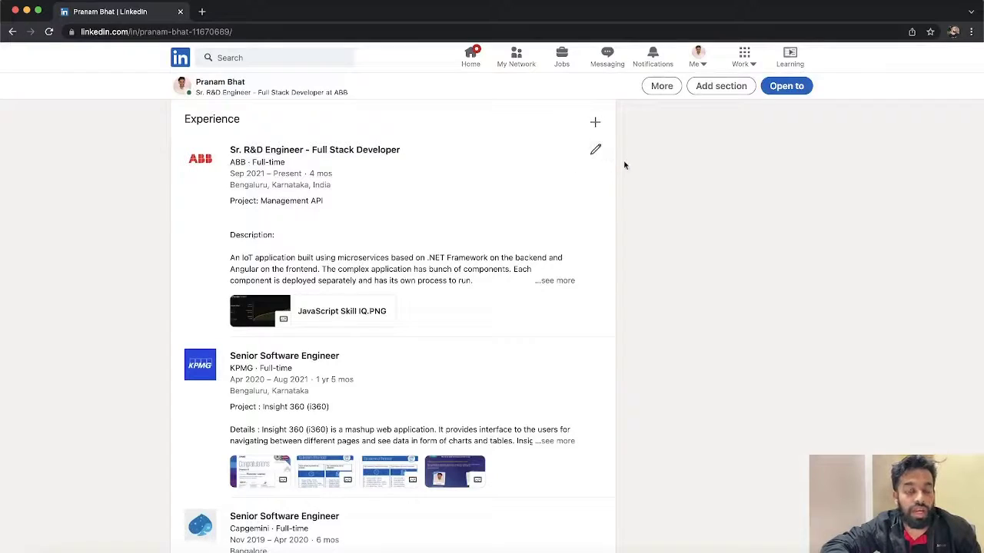
{"action": "scroll", "coordinate": [624, 165], "scroll_direction": "up", "scroll_amount": 20}
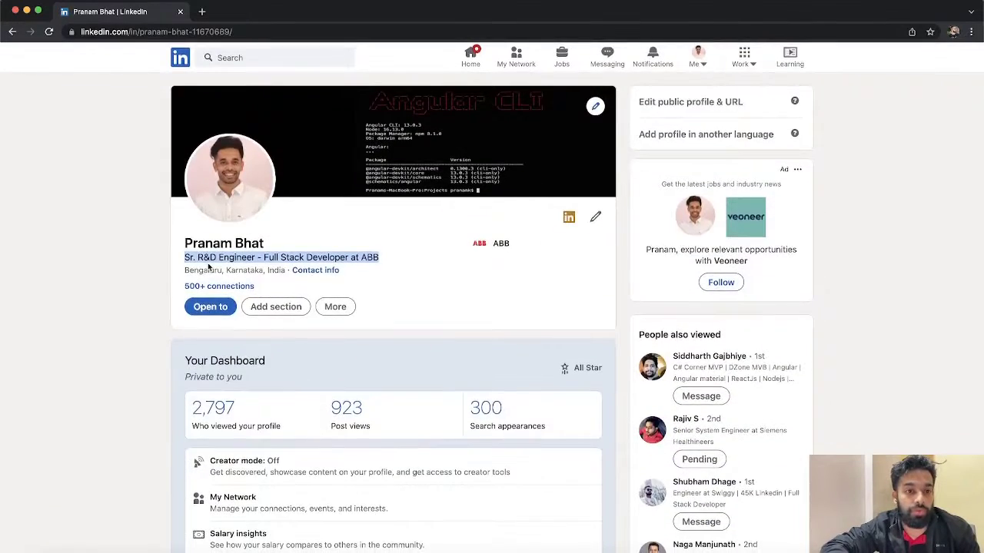
Open the form for adding a new experience again, examine its description and media options, and close it without saving
{"action": "scroll", "coordinate": [209, 268], "scroll_direction": "down", "scroll_amount": 15}
{"action": "scroll", "coordinate": [208, 267], "scroll_direction": "down", "scroll_amount": 5}
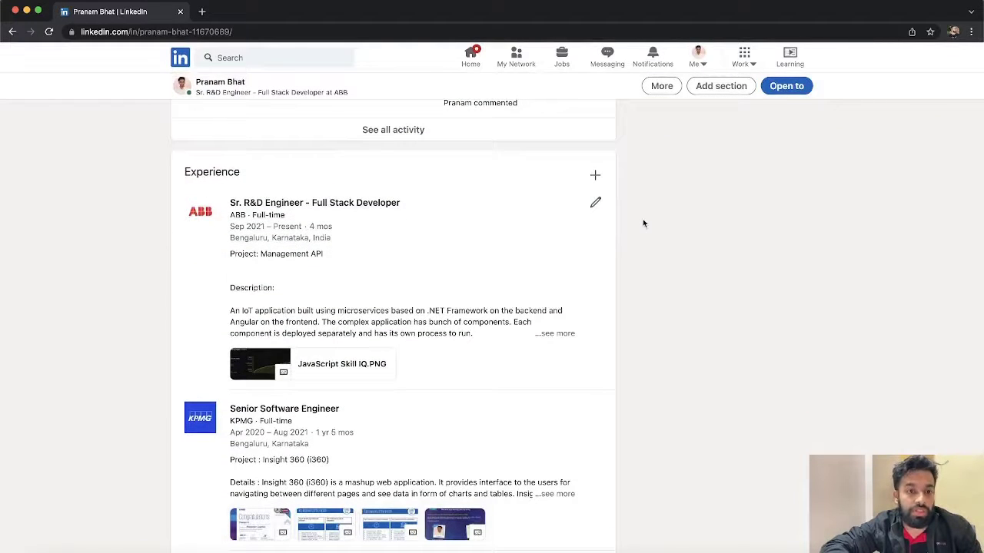
{"action": "left_click", "coordinate": [595, 175]}
{"action": "scroll", "coordinate": [515, 354], "scroll_direction": "down", "scroll_amount": 5}
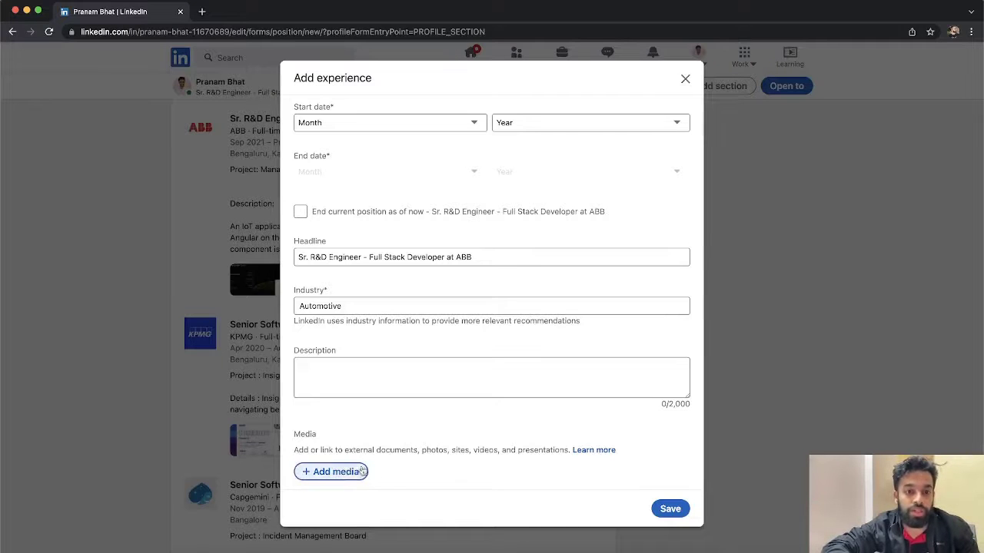
{"action": "left_click", "coordinate": [685, 79]}
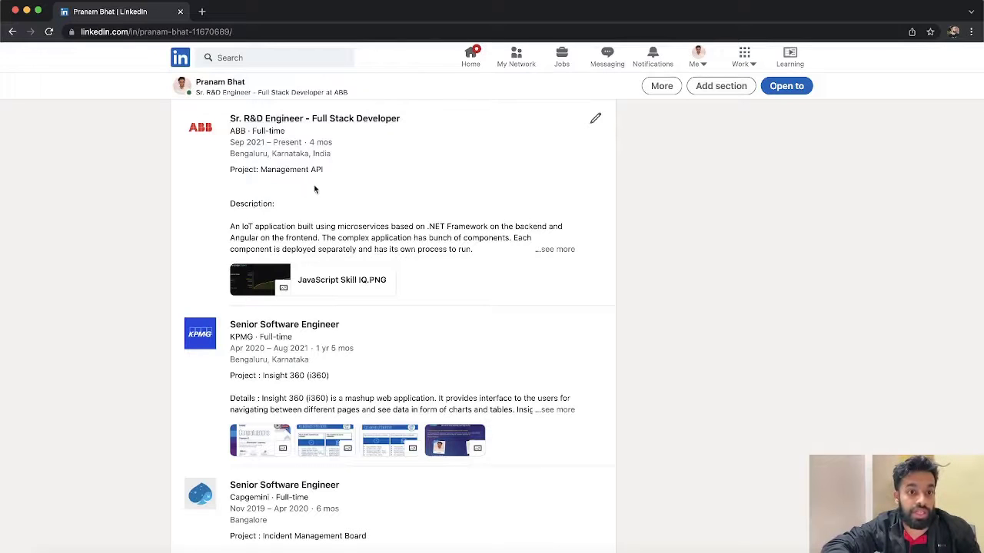
Review the Experience entries with their project details and attached media, along with the Education section below them
{"action": "scroll", "coordinate": [316, 185], "scroll_direction": "up", "scroll_amount": 1}
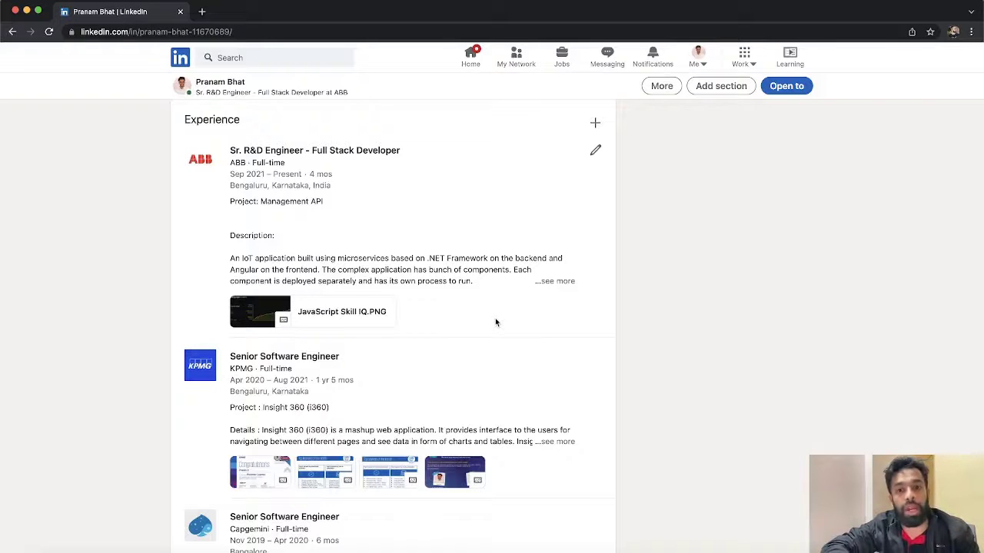
{"action": "scroll", "coordinate": [495, 323], "scroll_direction": "down", "scroll_amount": 5}
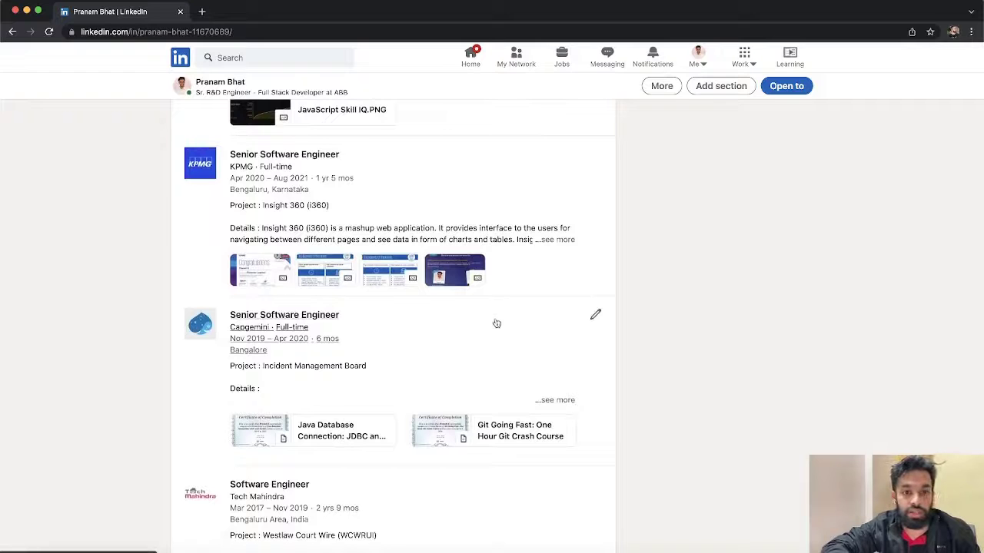
{"action": "scroll", "coordinate": [496, 323], "scroll_direction": "down", "scroll_amount": 10}
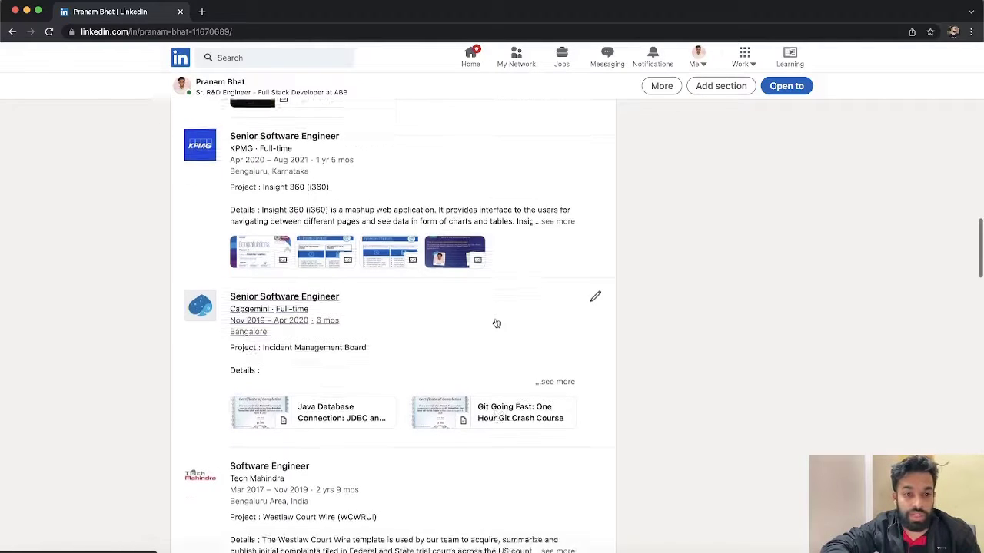
{"action": "scroll", "coordinate": [496, 323], "scroll_direction": "down", "scroll_amount": 2}
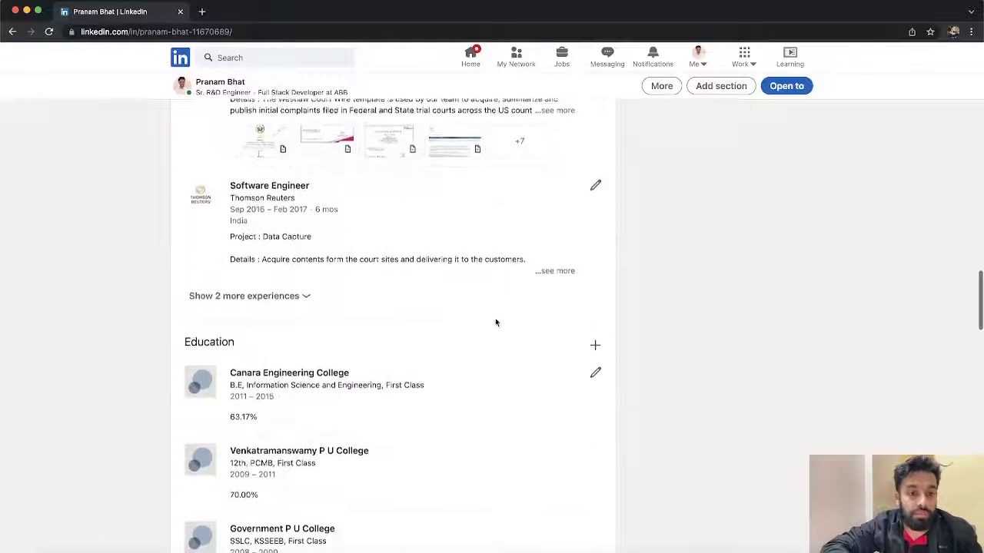
{"action": "scroll", "coordinate": [495, 317], "scroll_direction": "down", "scroll_amount": 1}
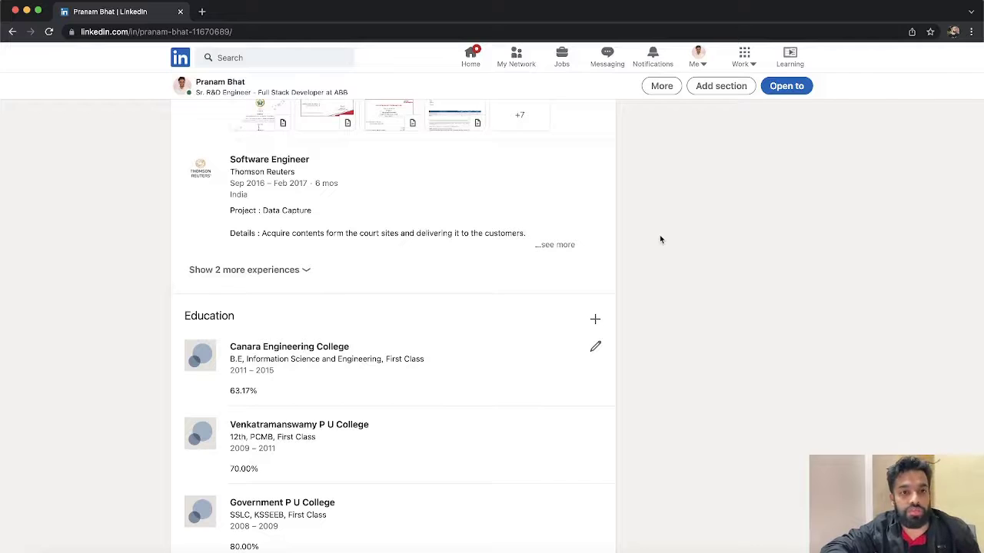
{"action": "scroll", "coordinate": [646, 236], "scroll_direction": "up", "scroll_amount": 5}
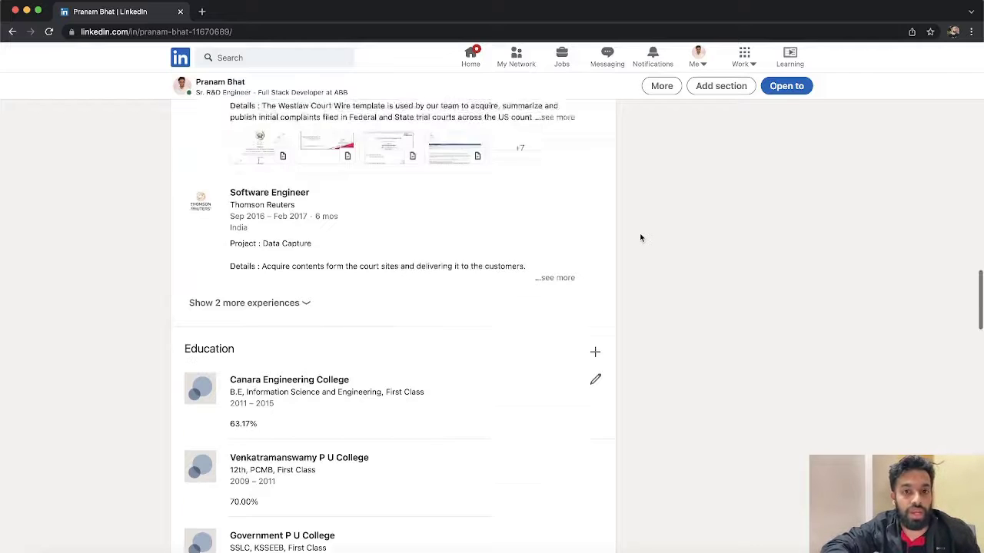
{"action": "scroll", "coordinate": [640, 238], "scroll_direction": "up", "scroll_amount": 6}
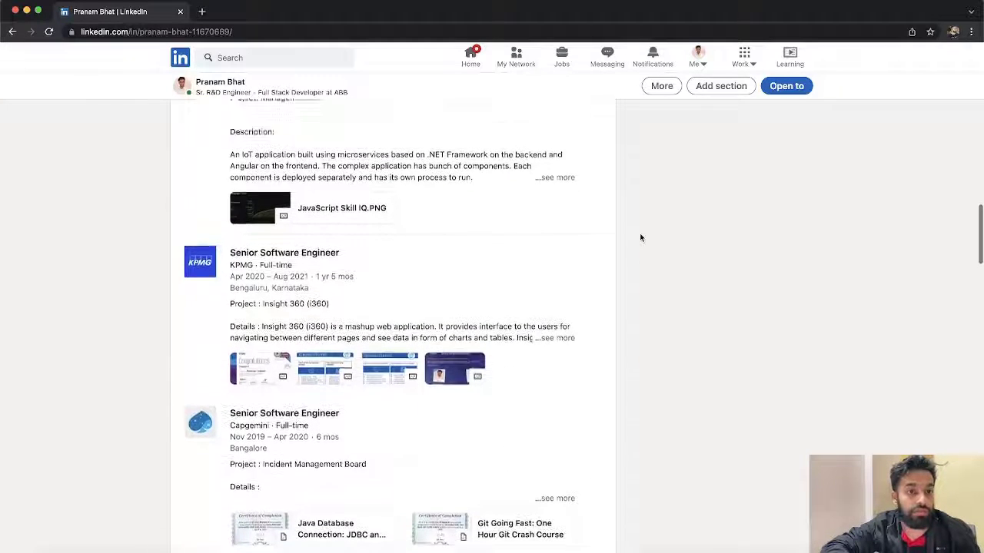
Open the form for adding an education entry, examine its school, degree, date, grade, activities, description and media fields, and close it without saving
{"action": "scroll", "coordinate": [640, 237], "scroll_direction": "down", "scroll_amount": 8}
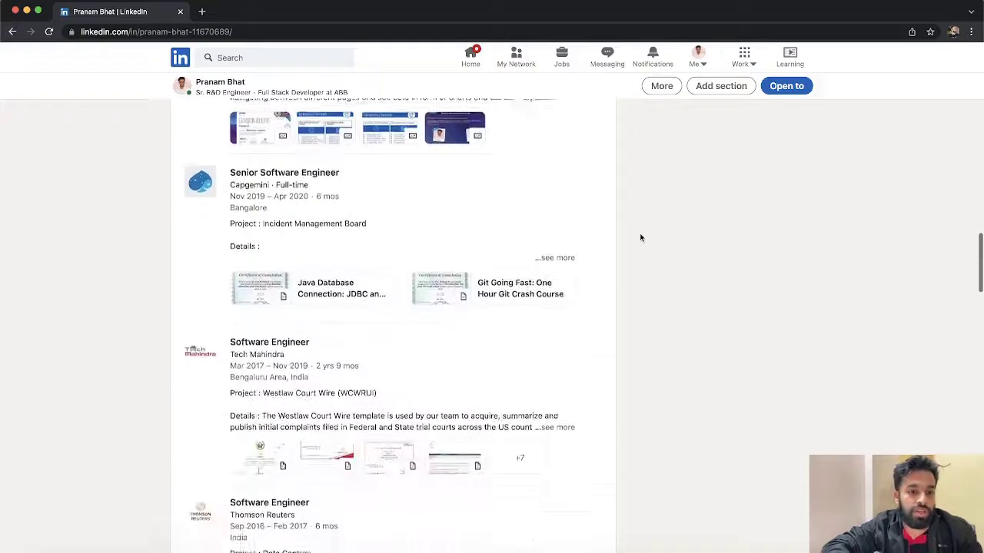
{"action": "scroll", "coordinate": [641, 237], "scroll_direction": "down", "scroll_amount": 2}
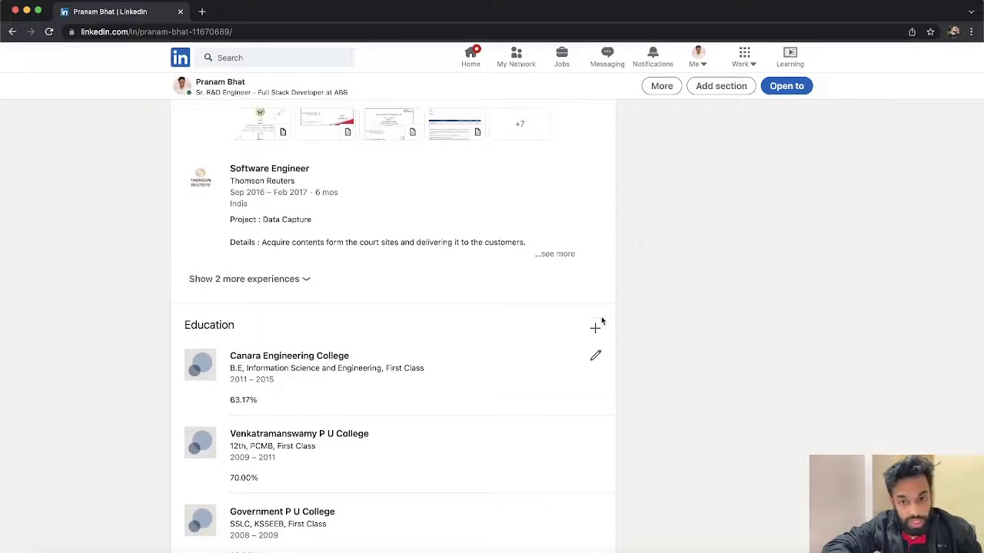
{"action": "scroll", "coordinate": [610, 326], "scroll_direction": "down", "scroll_amount": 3}
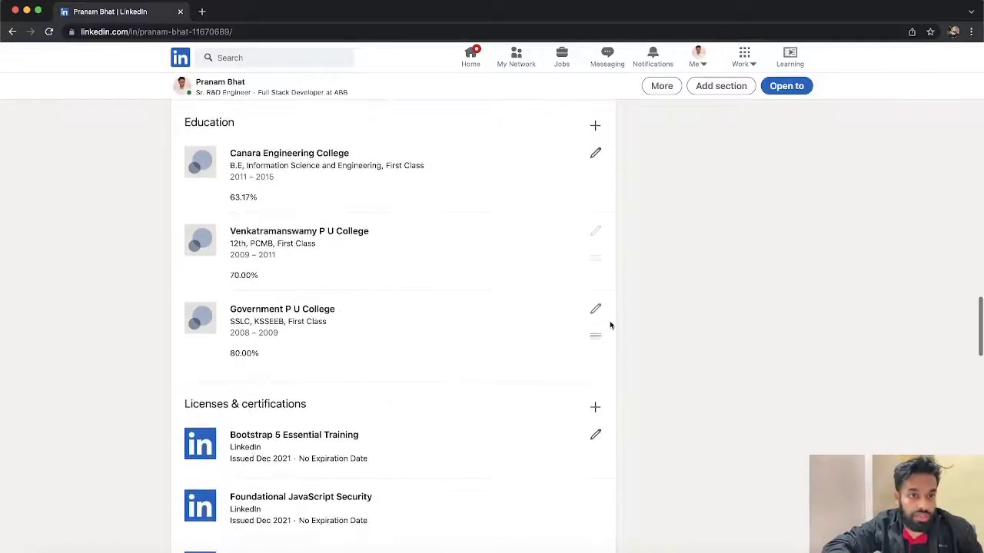
{"action": "scroll", "coordinate": [611, 326], "scroll_direction": "up", "scroll_amount": 1}
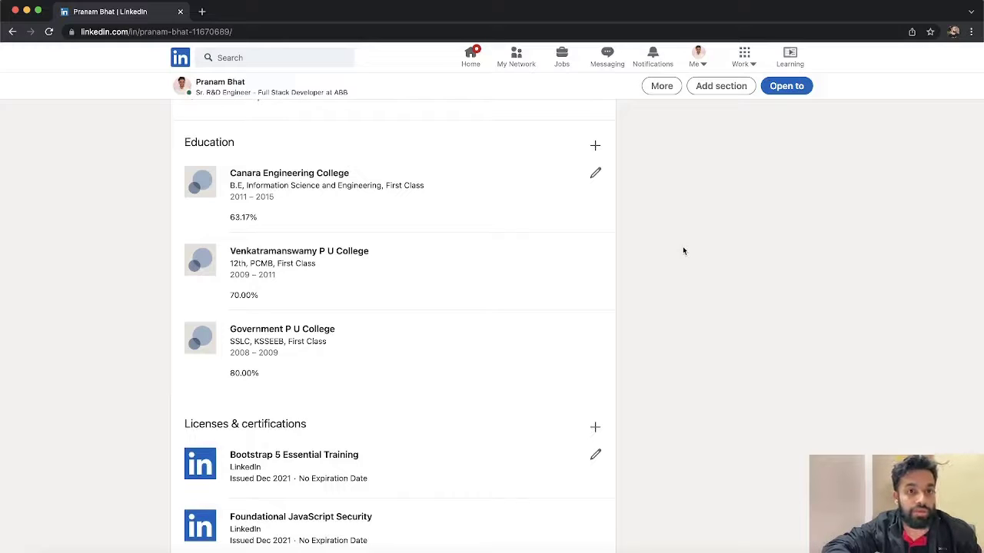
{"action": "left_click", "coordinate": [597, 147]}
{"action": "left_click", "coordinate": [583, 218]}
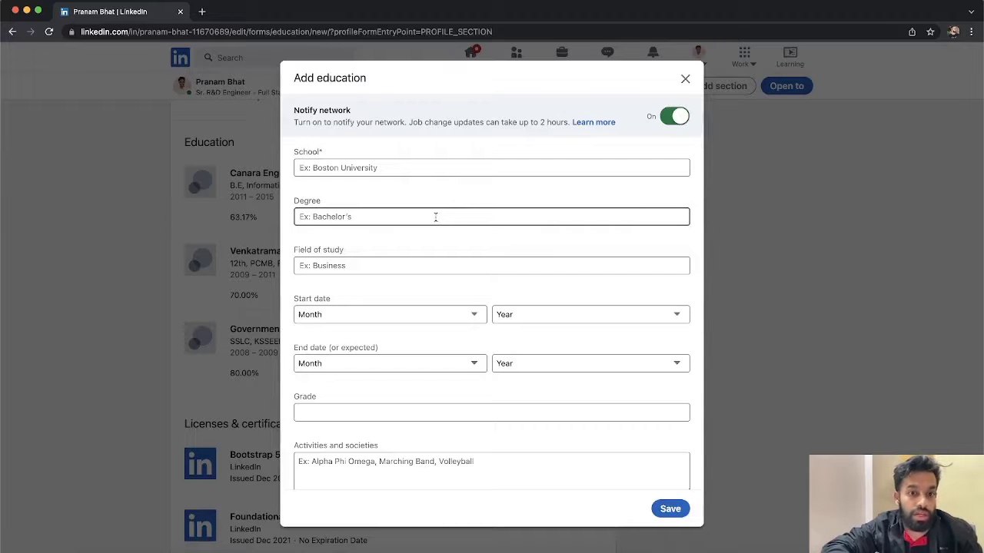
{"action": "left_click", "coordinate": [411, 263]}
{"action": "scroll", "coordinate": [402, 265], "scroll_direction": "down", "scroll_amount": 1}
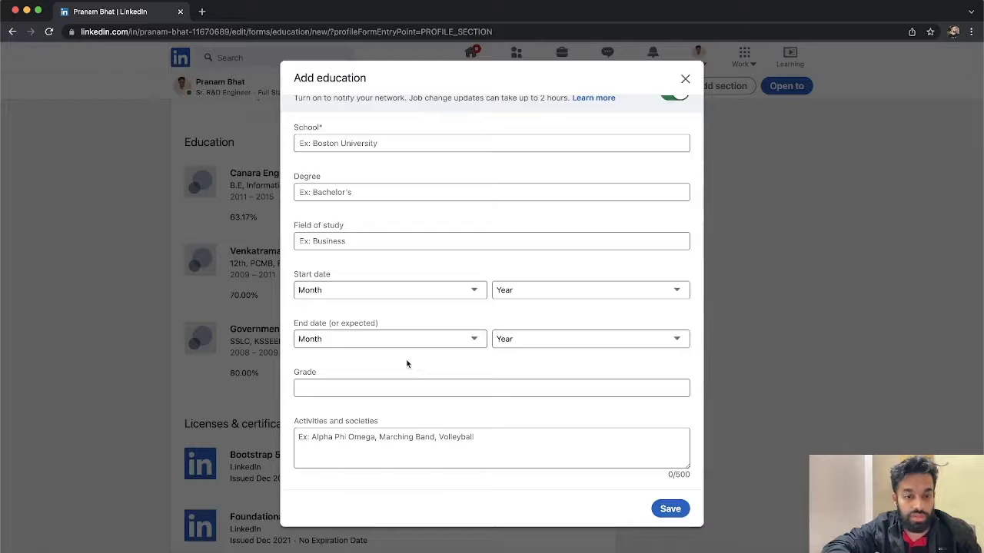
{"action": "scroll", "coordinate": [407, 364], "scroll_direction": "down", "scroll_amount": 1}
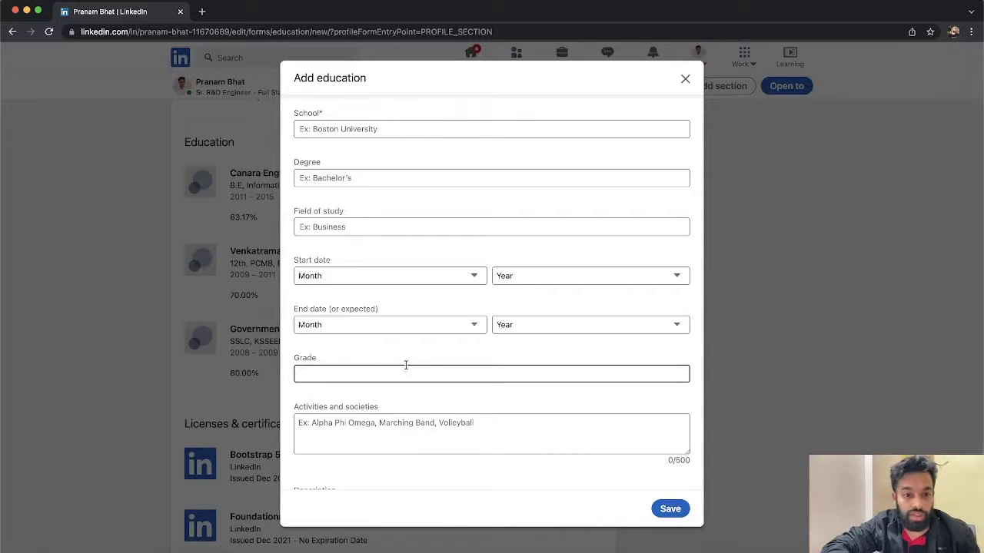
{"action": "scroll", "coordinate": [417, 378], "scroll_direction": "down", "scroll_amount": 2}
{"action": "scroll", "coordinate": [418, 377], "scroll_direction": "down", "scroll_amount": 1}
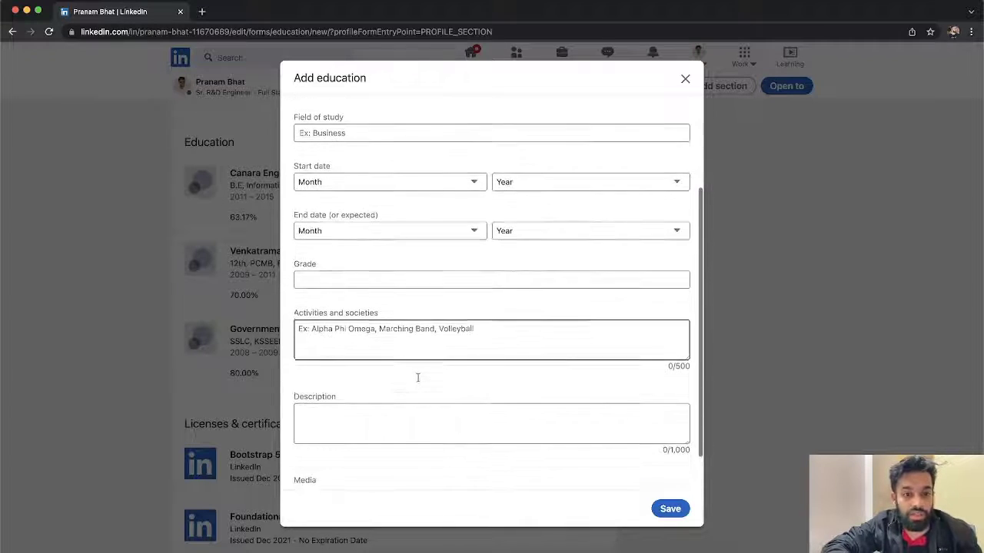
{"action": "scroll", "coordinate": [420, 378], "scroll_direction": "down", "scroll_amount": 2}
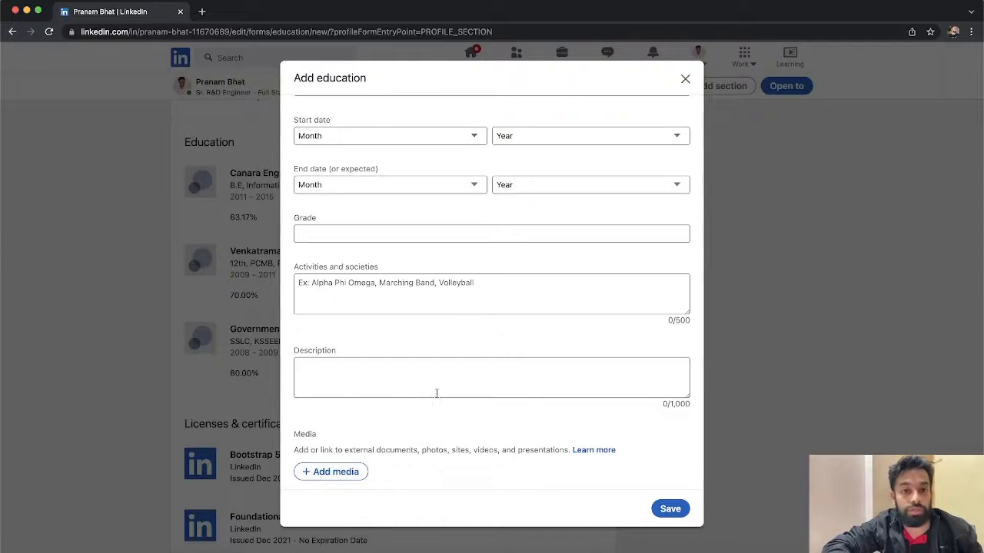
{"action": "left_click", "coordinate": [685, 79]}
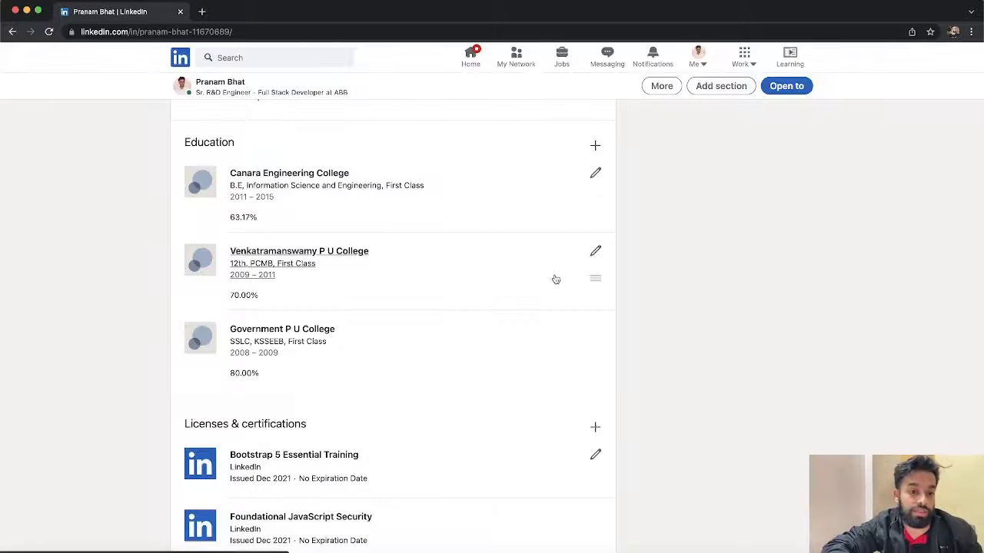
Highlight the Licenses & certifications heading below the Education section and clear the highlight
{"action": "scroll", "coordinate": [555, 278], "scroll_direction": "down", "scroll_amount": 1}
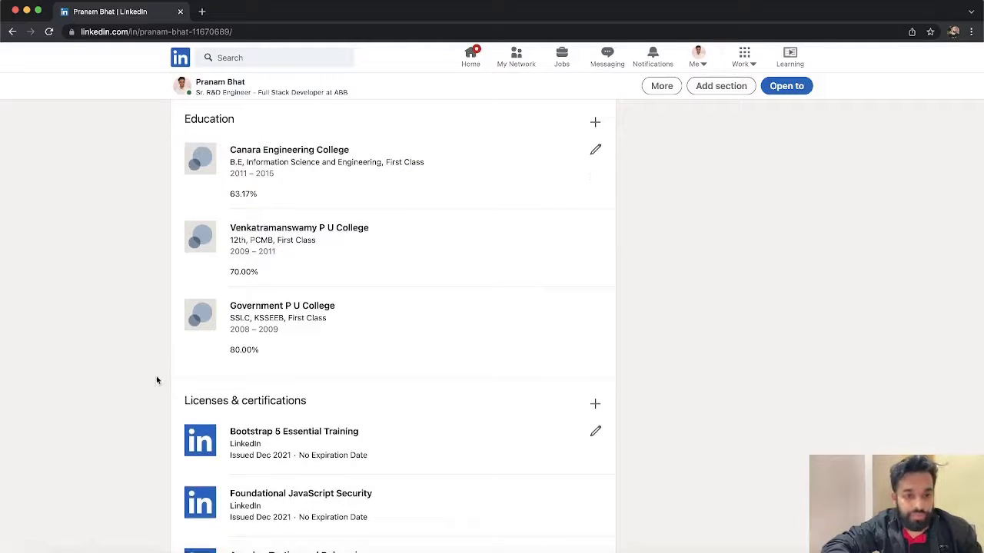
{"action": "scroll", "coordinate": [156, 378], "scroll_direction": "down", "scroll_amount": 4}
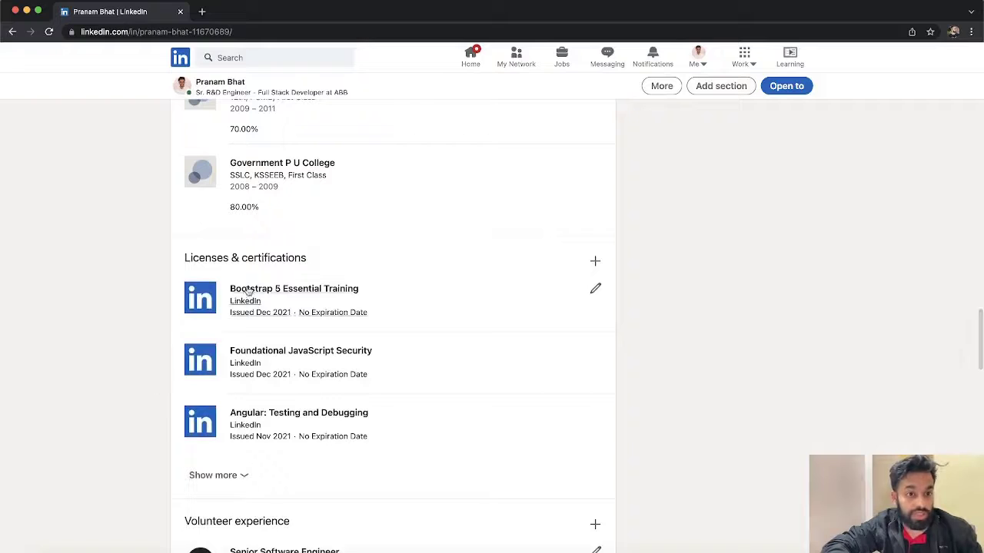
{"action": "left_click_drag", "start_coordinate": [189, 259], "coordinate": [304, 258]}
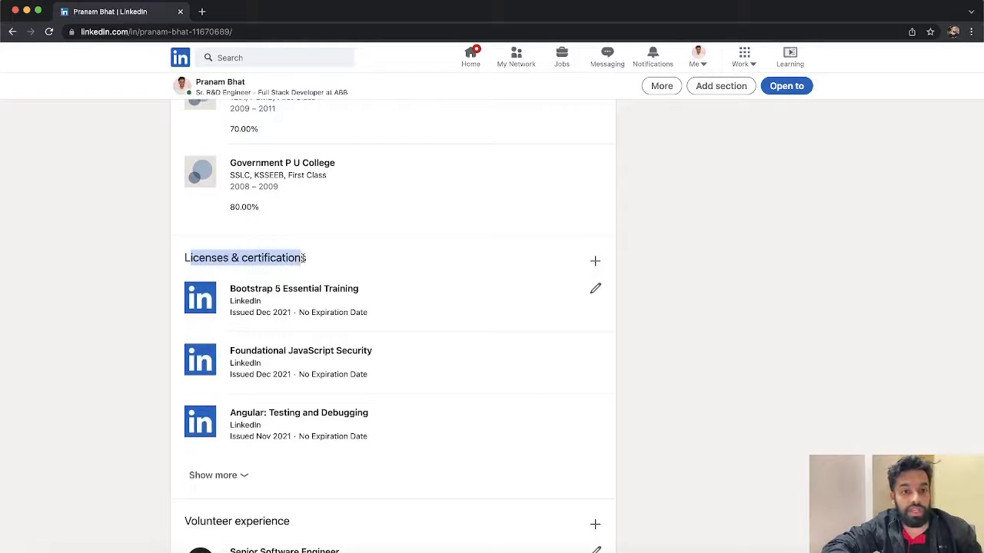
{"action": "left_click", "coordinate": [364, 266]}
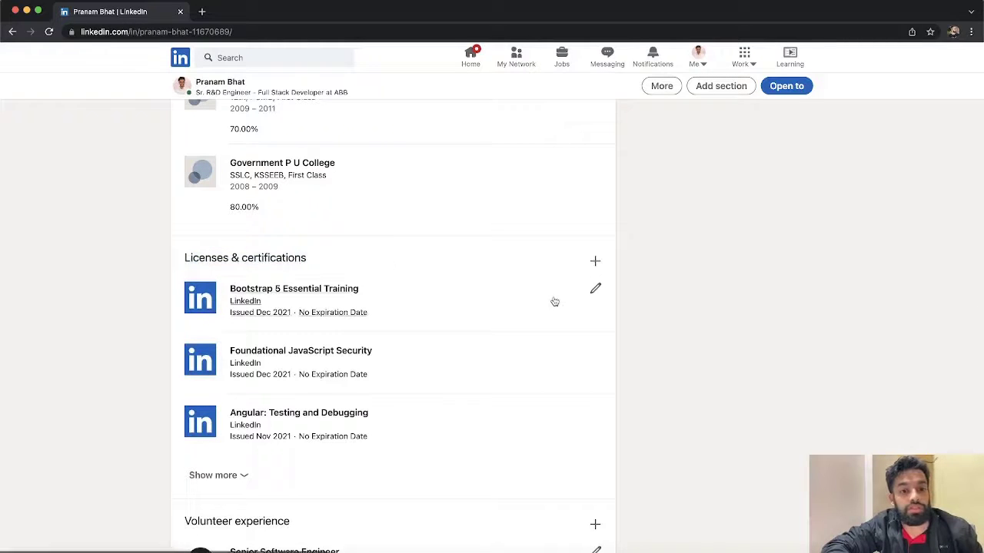
Open the form for adding a license or certification, examine its name, issuing organization, date and credential fields, and close it without saving
{"action": "left_click", "coordinate": [596, 262]}
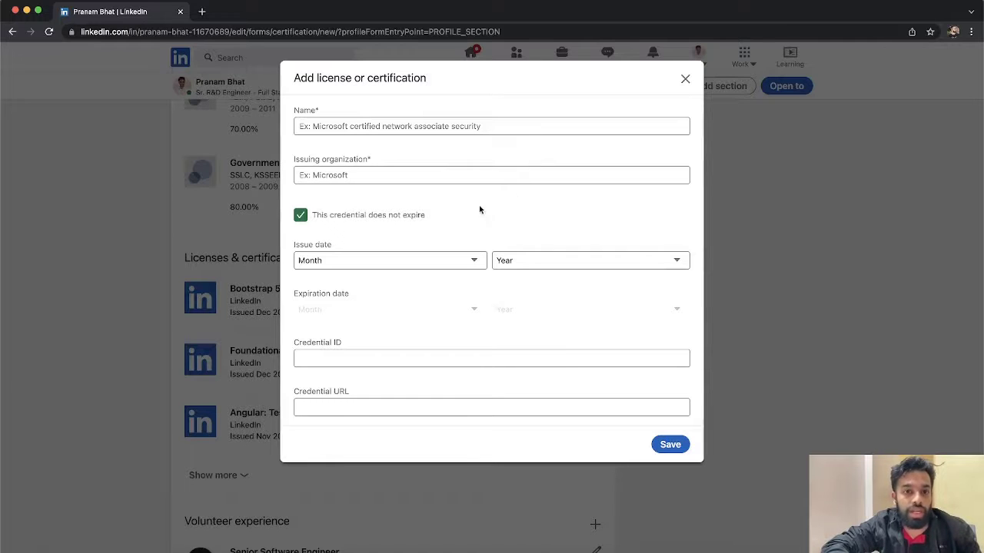
{"action": "left_click", "coordinate": [399, 126]}
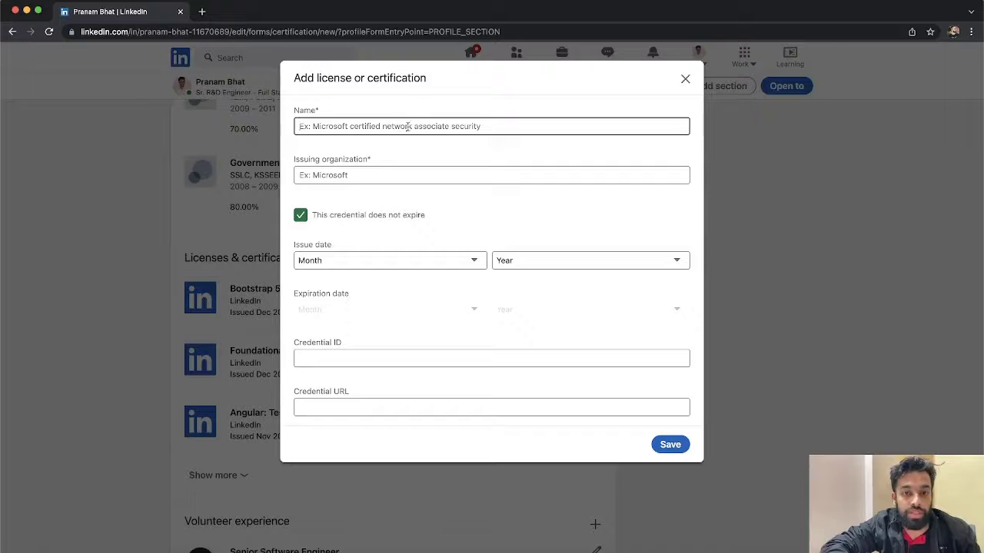
{"action": "left_click", "coordinate": [459, 174]}
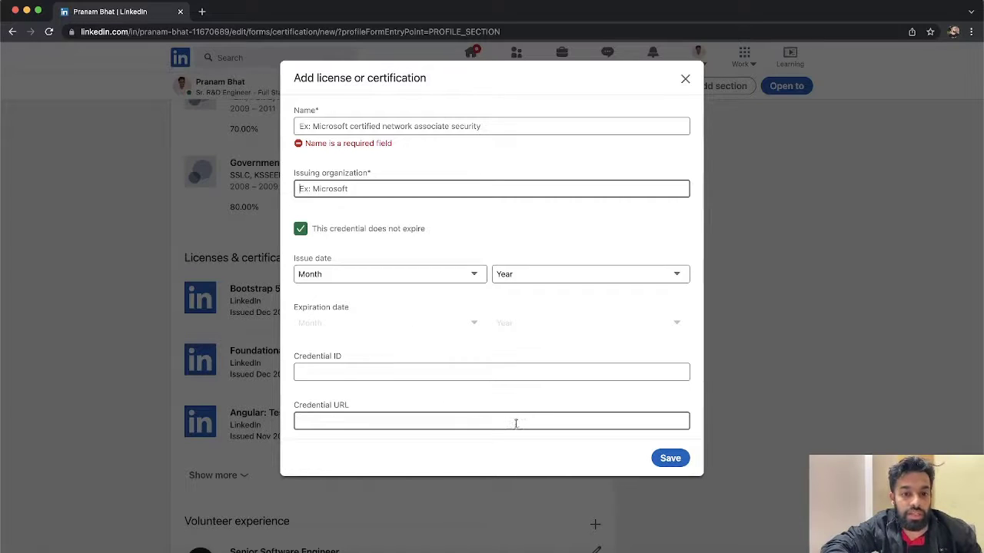
{"action": "left_click", "coordinate": [685, 79]}
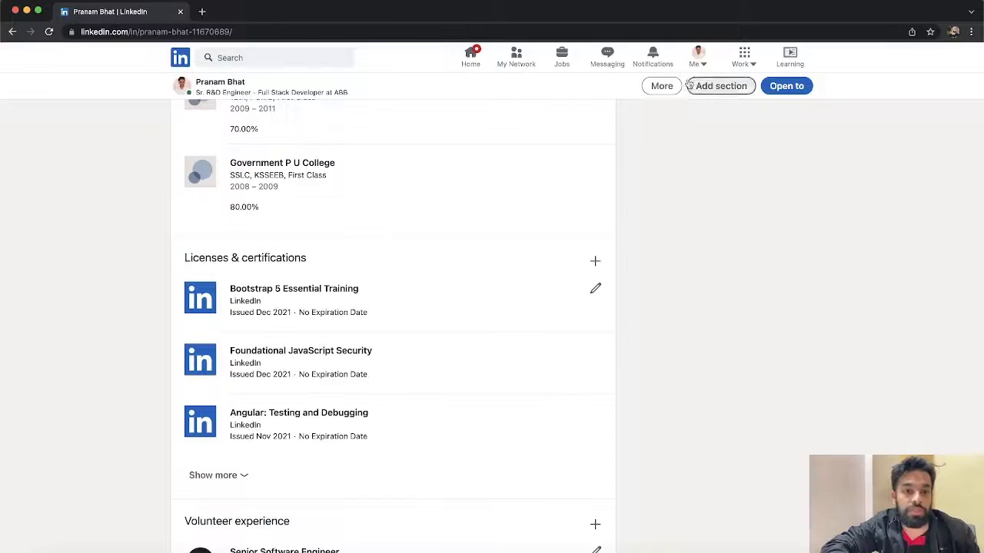
Open the form for adding a volunteer experience, examine its organization, role, cause, date and description fields, and close it without saving
{"action": "scroll", "coordinate": [518, 485], "scroll_direction": "down", "scroll_amount": 1}
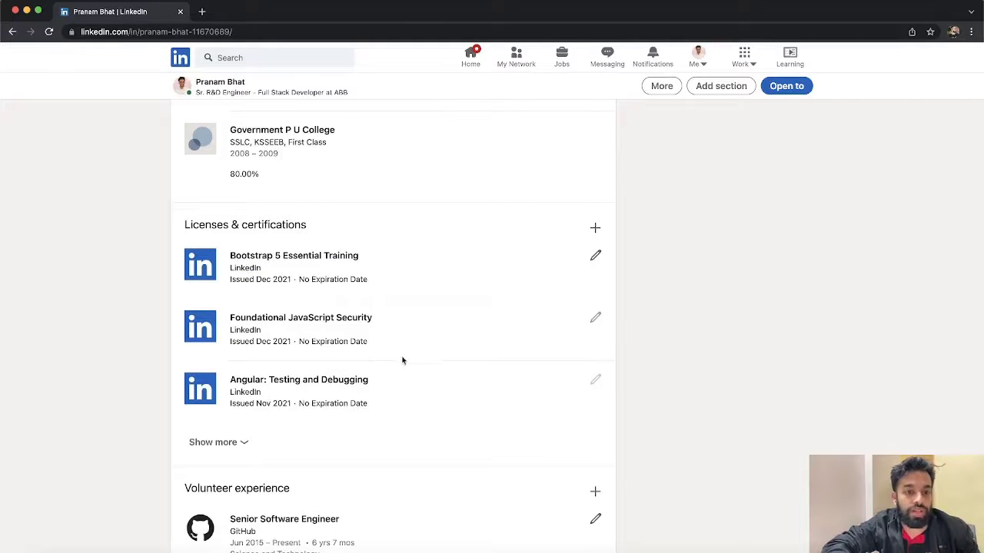
{"action": "scroll", "coordinate": [417, 379], "scroll_direction": "down", "scroll_amount": 1}
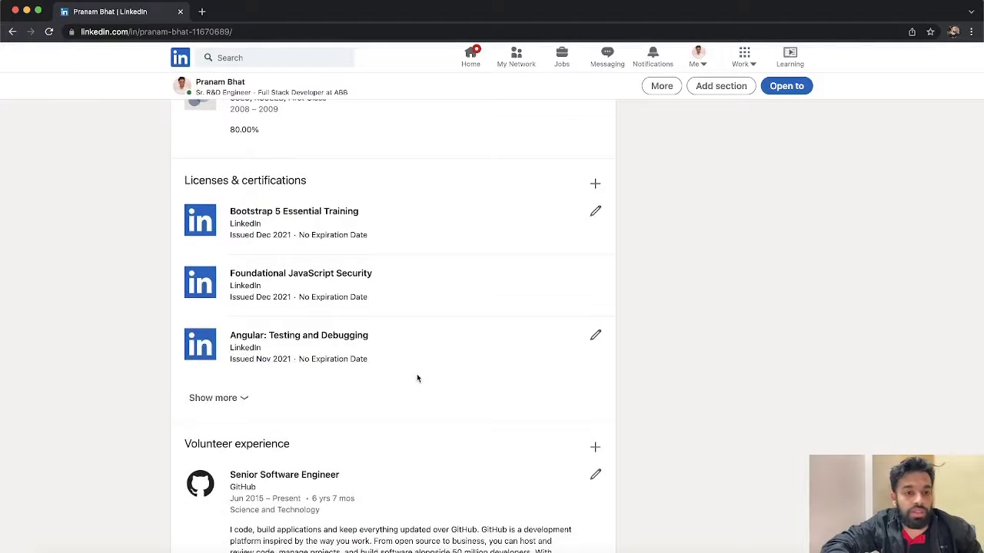
{"action": "scroll", "coordinate": [417, 378], "scroll_direction": "down", "scroll_amount": 1}
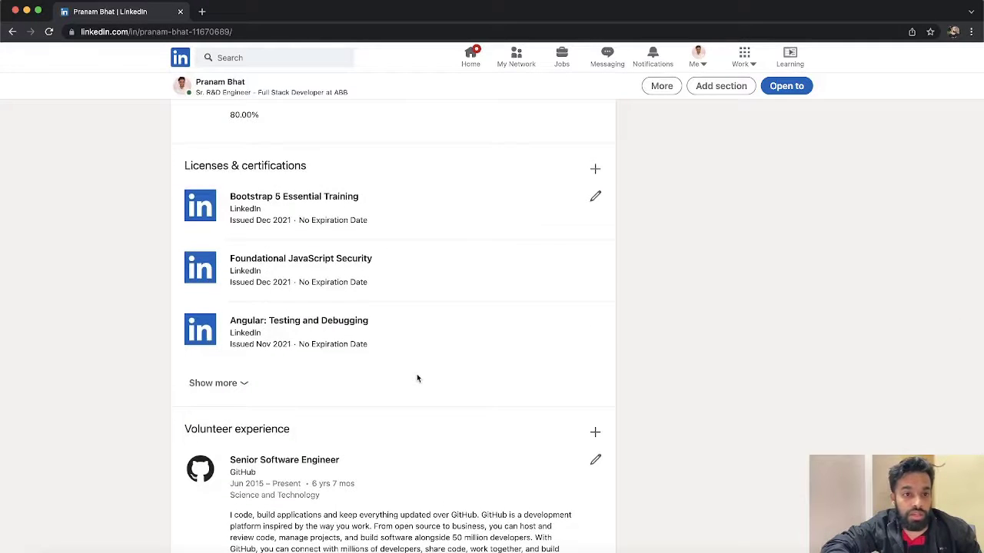
{"action": "scroll", "coordinate": [418, 378], "scroll_direction": "down", "scroll_amount": 2}
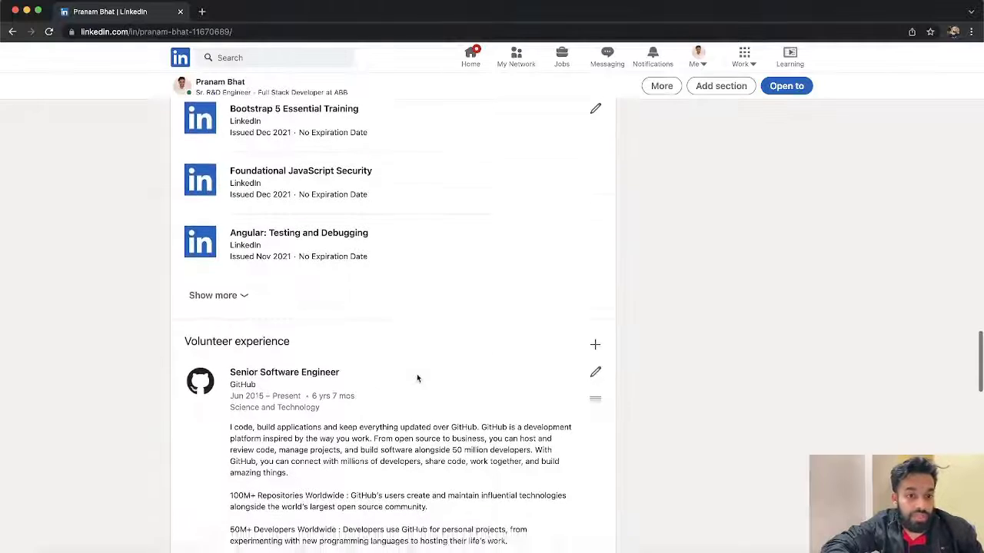
{"action": "scroll", "coordinate": [418, 379], "scroll_direction": "down", "scroll_amount": 3}
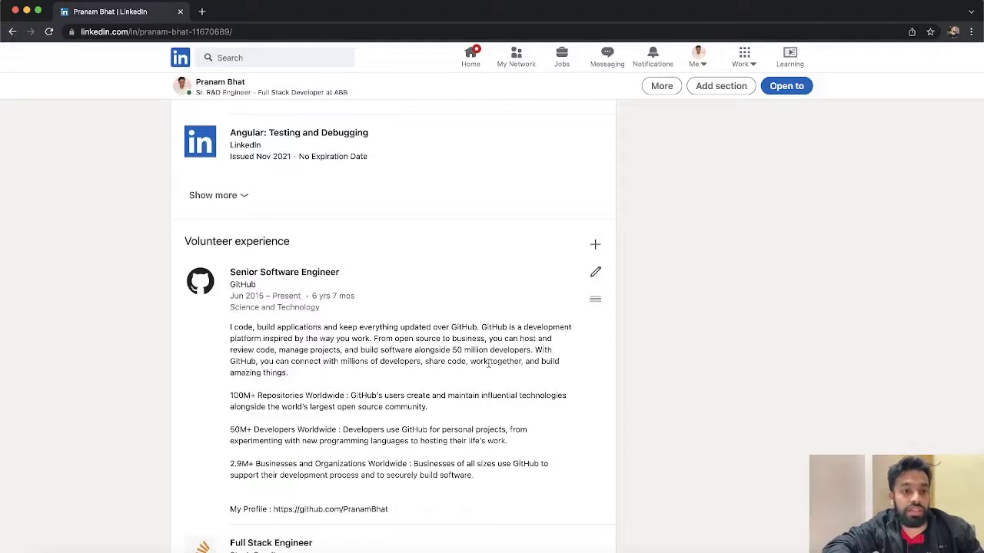
{"action": "scroll", "coordinate": [430, 299], "scroll_direction": "down", "scroll_amount": 1}
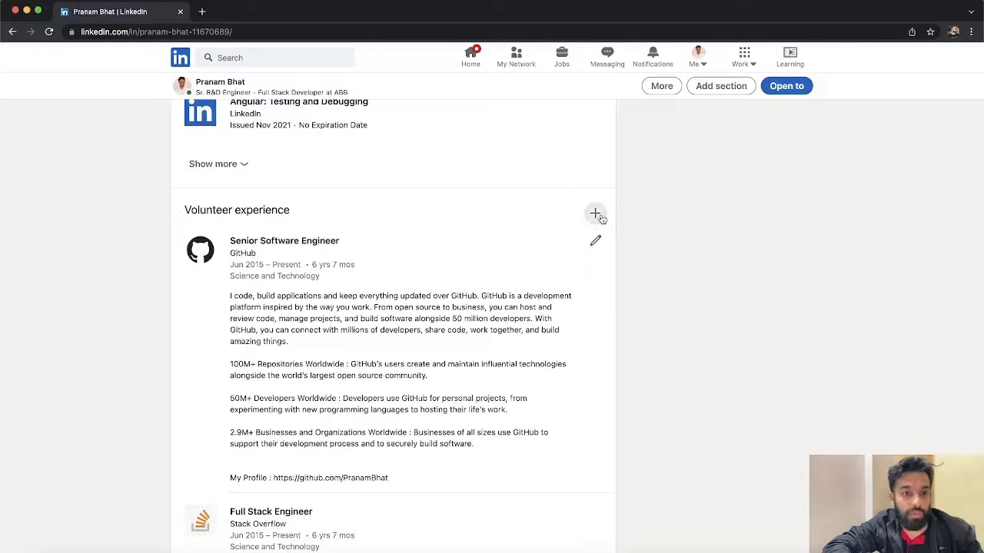
{"action": "left_click", "coordinate": [596, 214]}
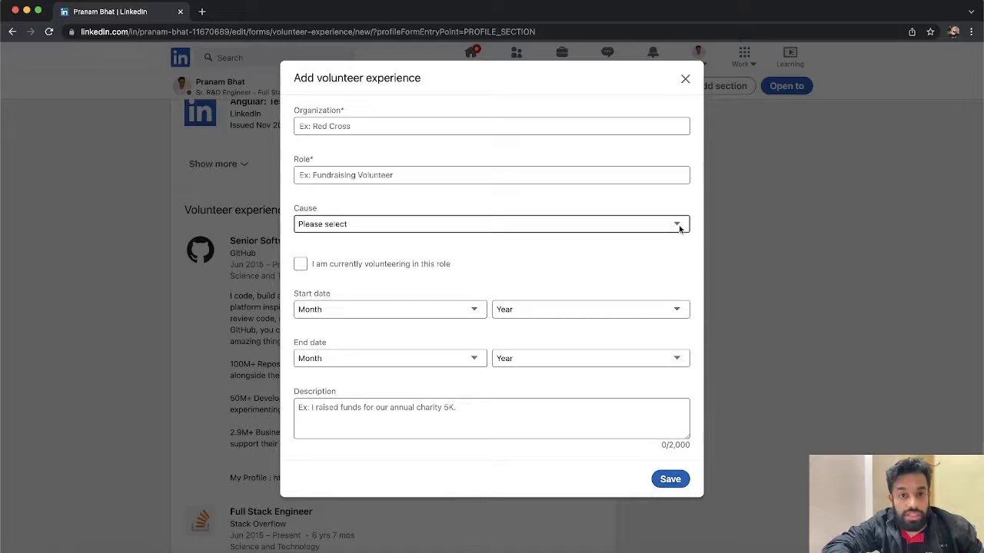
{"action": "left_click", "coordinate": [685, 80]}
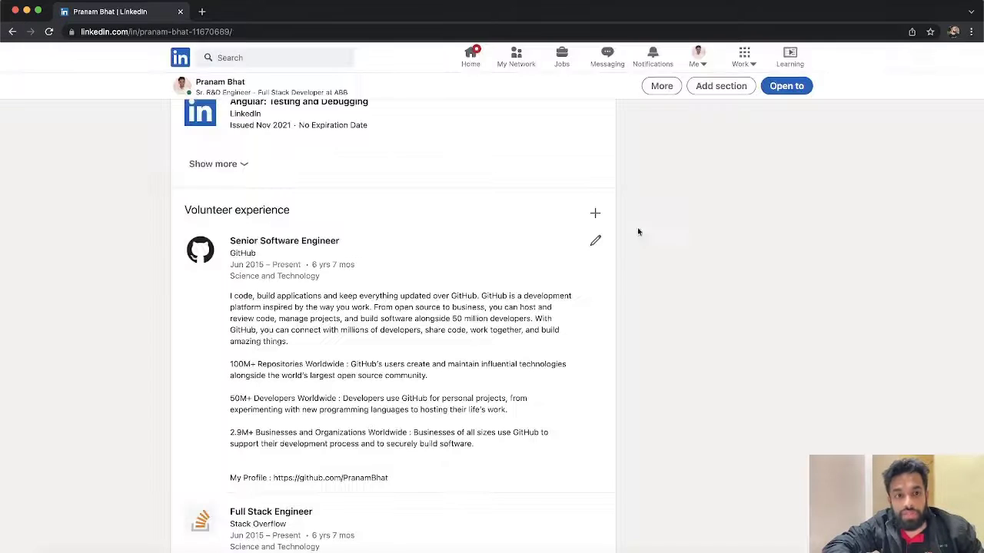
Review the descriptions and profile links of the GitHub, Stack Overflow and Google entries under Volunteer experience
{"action": "scroll", "coordinate": [636, 286], "scroll_direction": "down", "scroll_amount": 1}
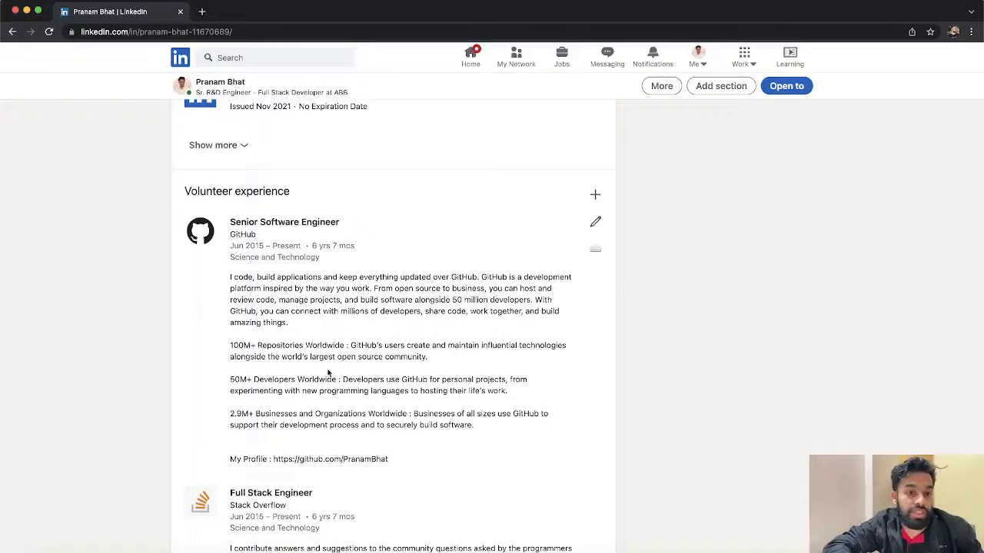
{"action": "scroll", "coordinate": [328, 374], "scroll_direction": "down", "scroll_amount": 3}
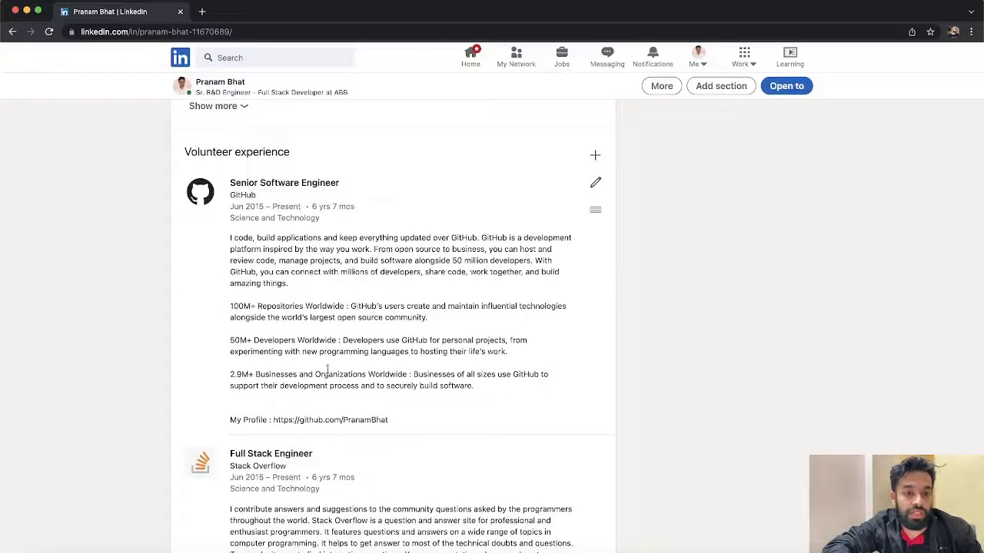
{"action": "scroll", "coordinate": [381, 318], "scroll_direction": "down", "scroll_amount": 2}
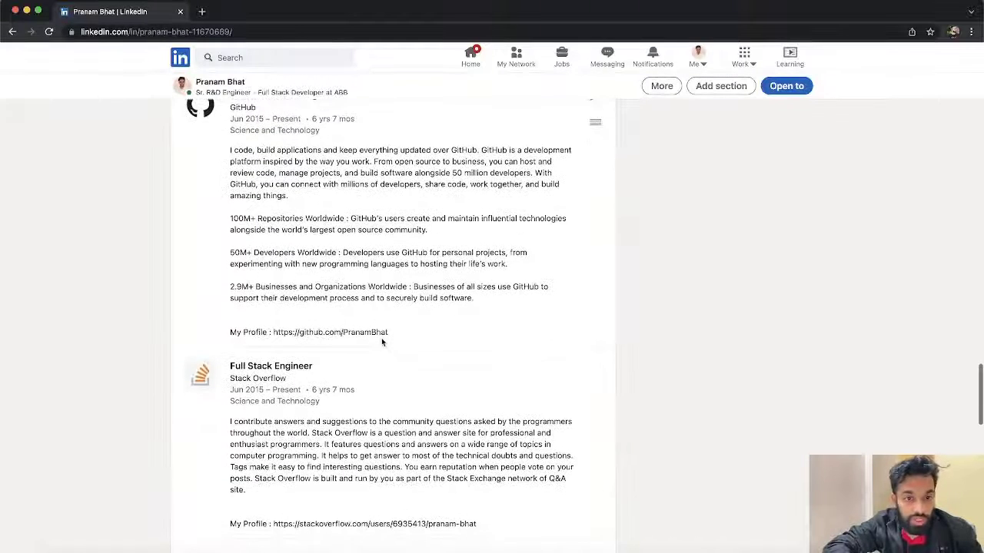
{"action": "scroll", "coordinate": [382, 341], "scroll_direction": "down", "scroll_amount": 6}
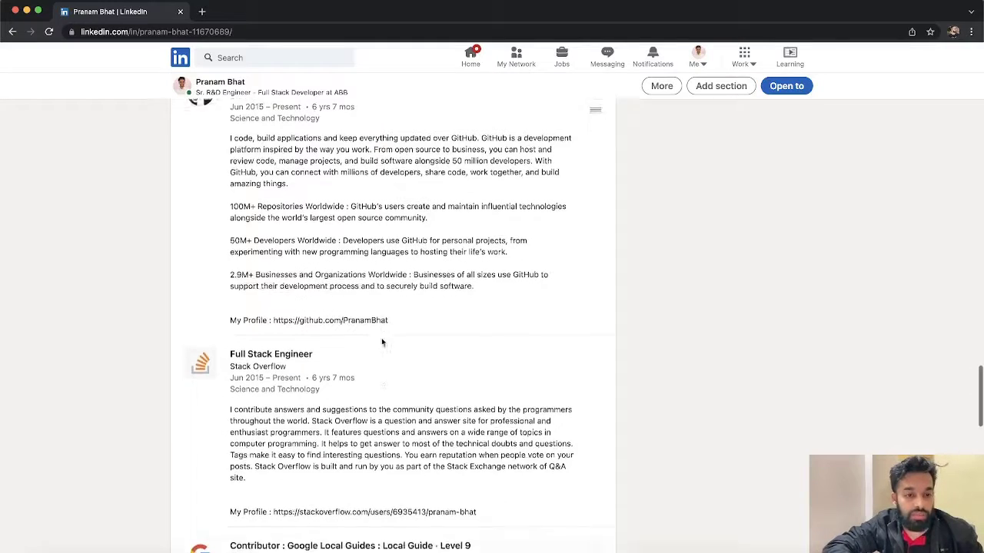
{"action": "scroll", "coordinate": [382, 341], "scroll_direction": "down", "scroll_amount": 15}
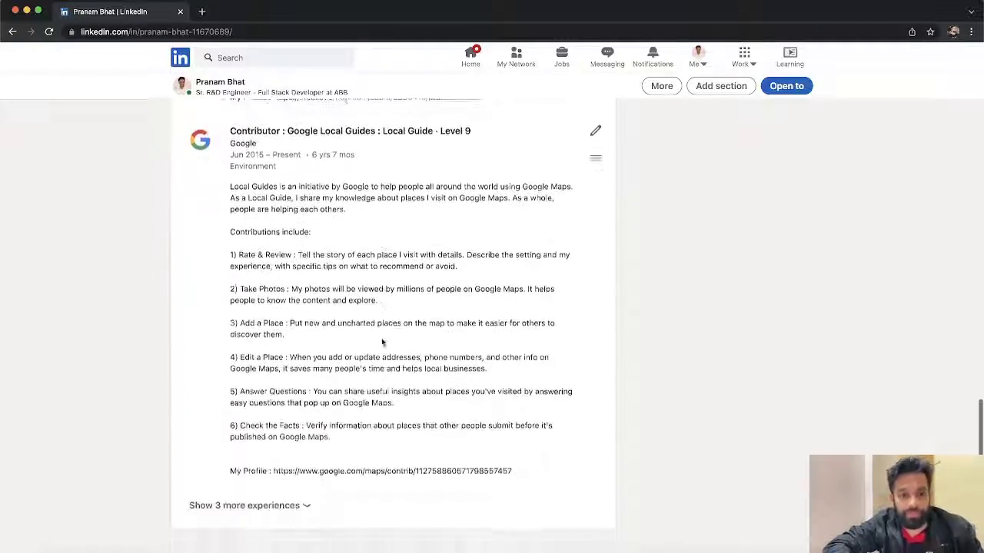
{"action": "scroll", "coordinate": [382, 342], "scroll_direction": "up", "scroll_amount": 1}
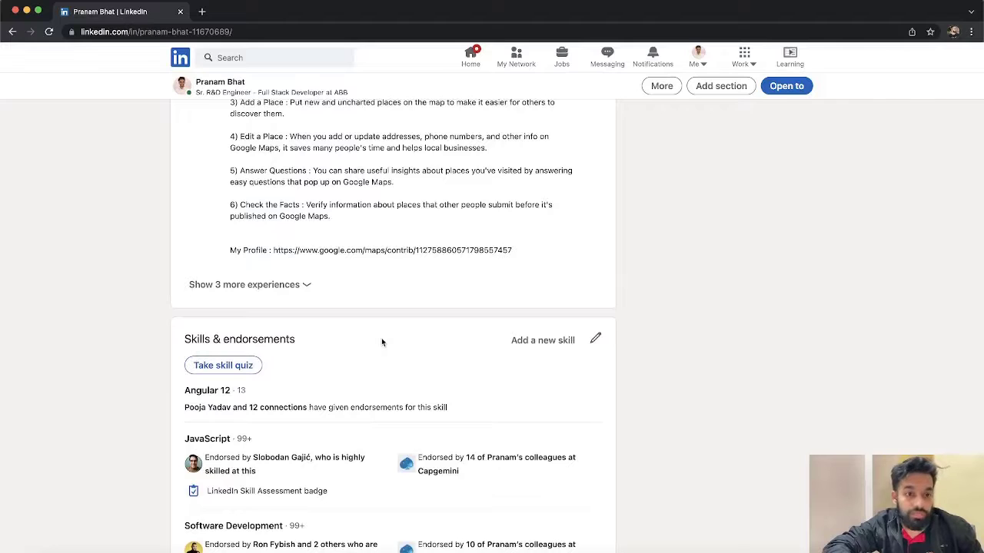
Highlight the Skills & endorsements heading below the volunteer entries and clear the highlight
{"action": "scroll", "coordinate": [382, 342], "scroll_direction": "down", "scroll_amount": 3}
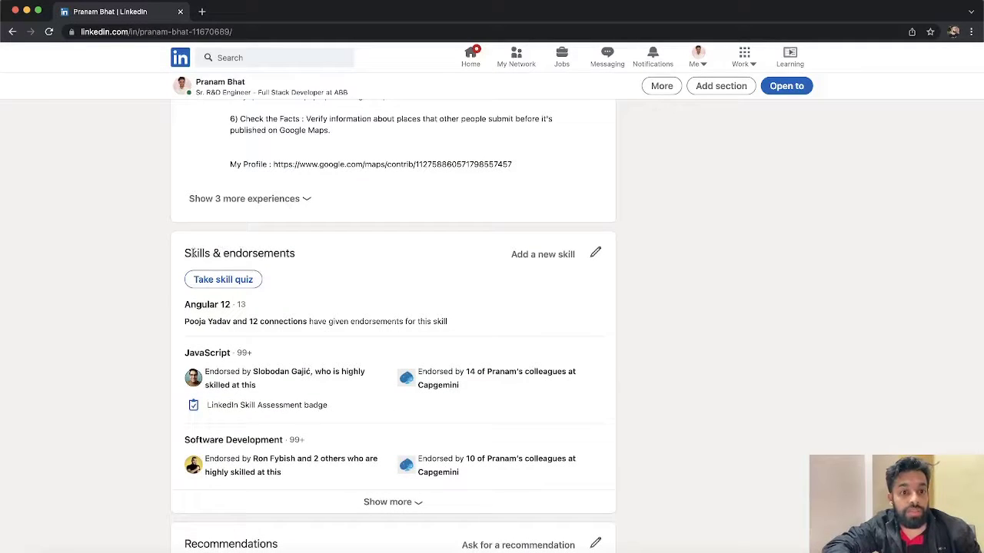
{"action": "left_click_drag", "start_coordinate": [191, 254], "coordinate": [276, 255]}
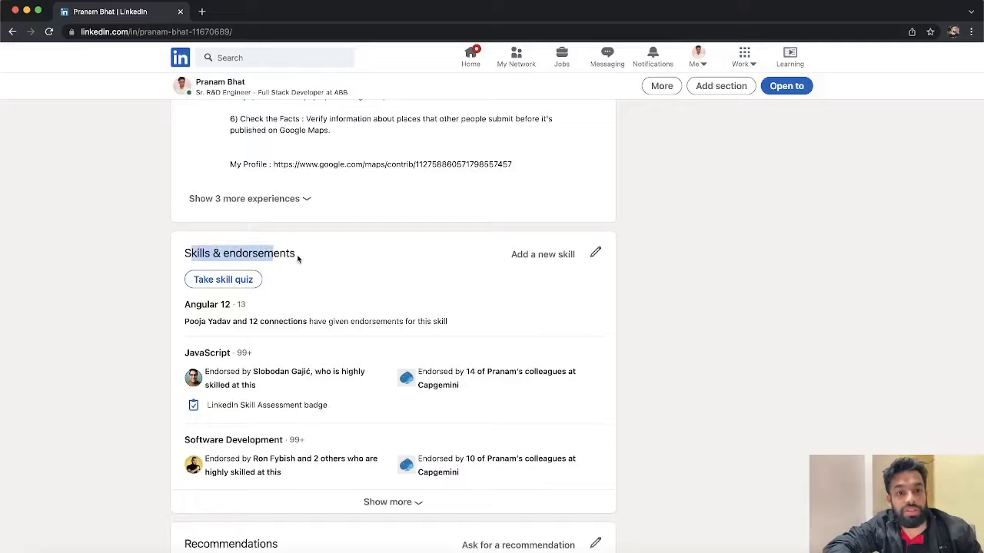
{"action": "left_click", "coordinate": [298, 259]}
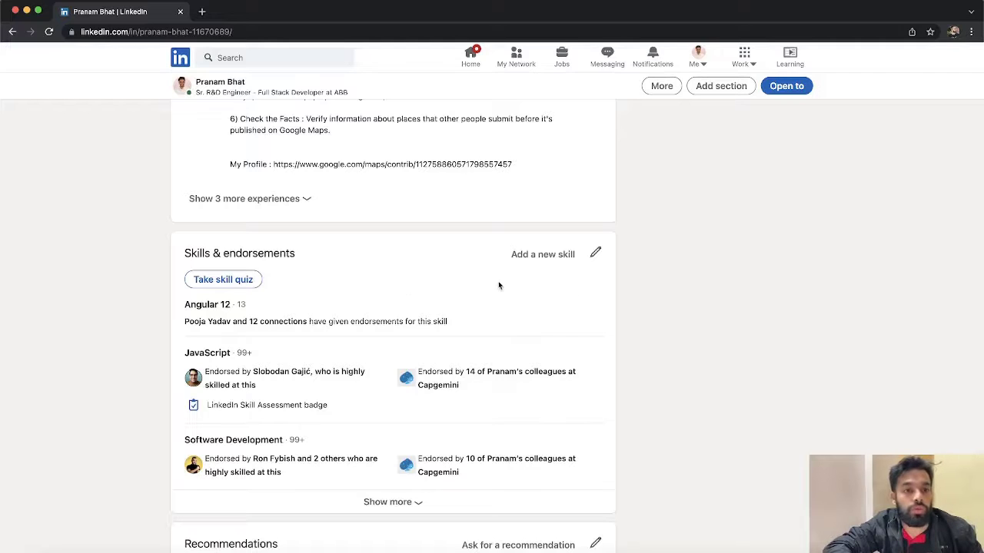
Open the form for adding skills, examine the suggested skills based on the profile, and close it without saving
{"action": "left_click", "coordinate": [562, 261]}
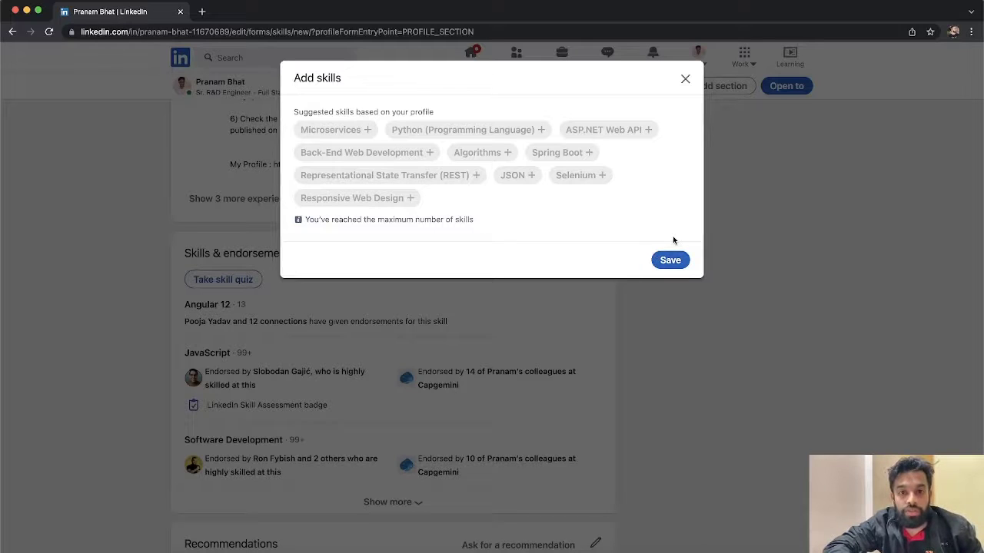
{"action": "left_click", "coordinate": [685, 79]}
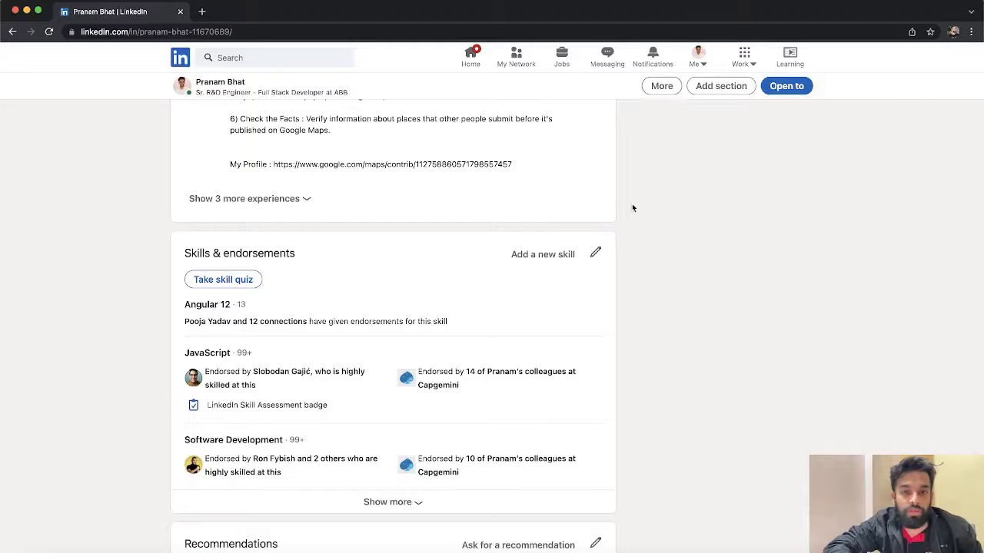
Open the reordering list for skills & endorsements and look through its categories, returning to Top Skills
{"action": "left_click", "coordinate": [596, 254]}
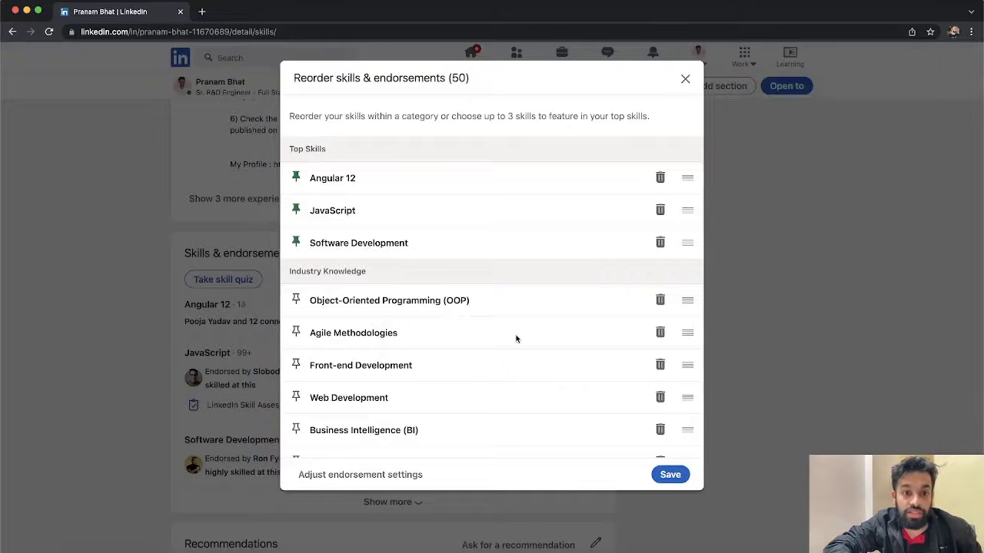
{"action": "scroll", "coordinate": [516, 339], "scroll_direction": "down", "scroll_amount": 5}
{"action": "scroll", "coordinate": [517, 339], "scroll_direction": "down", "scroll_amount": 10}
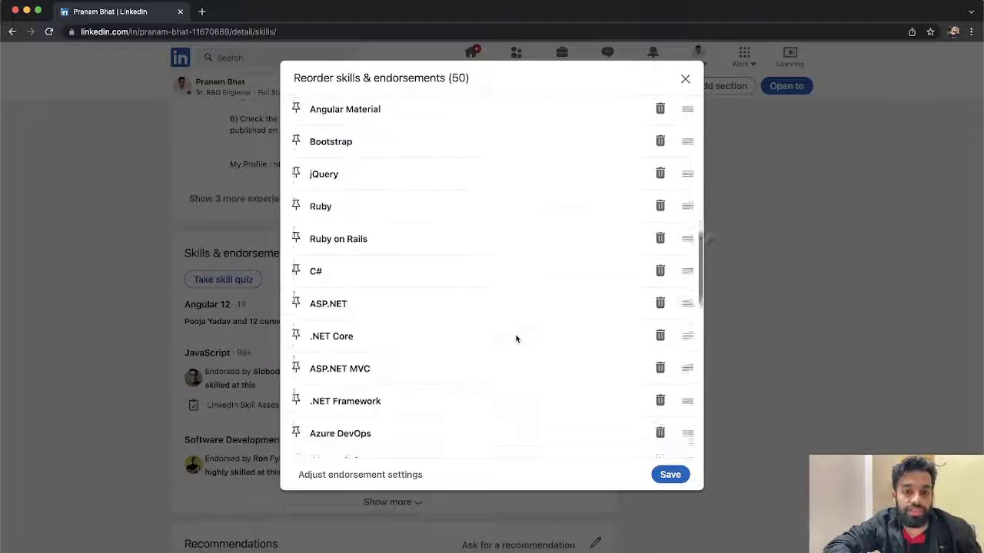
{"action": "scroll", "coordinate": [516, 339], "scroll_direction": "up", "scroll_amount": 6}
{"action": "scroll", "coordinate": [516, 339], "scroll_direction": "up", "scroll_amount": 10}
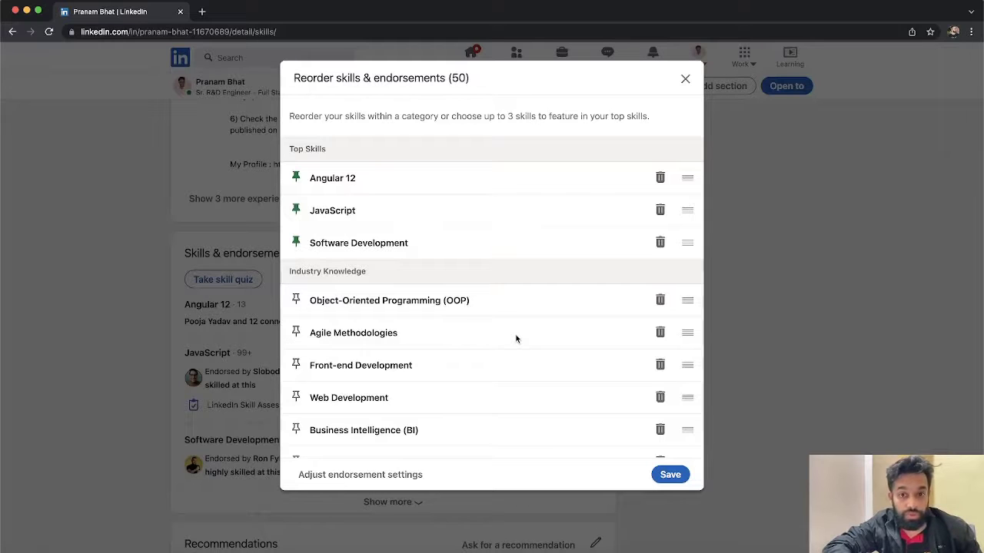
Try to reorder JavaScript within Top Skills, review the pinned and categorized skills, and close the list, discarding the changes
{"action": "mouse_move", "coordinate": [687, 212]}
{"action": "left_mouse_down"}
{"action": "mouse_move", "coordinate": [687, 196]}
{"action": "mouse_move", "coordinate": [687, 209]}
{"action": "left_mouse_up"}
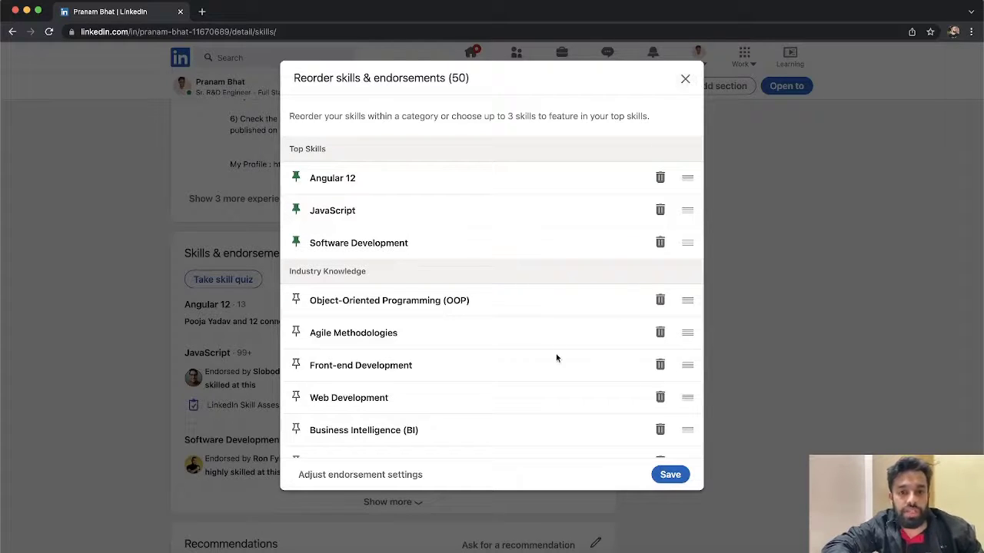
{"action": "scroll", "coordinate": [557, 358], "scroll_direction": "down", "scroll_amount": 1}
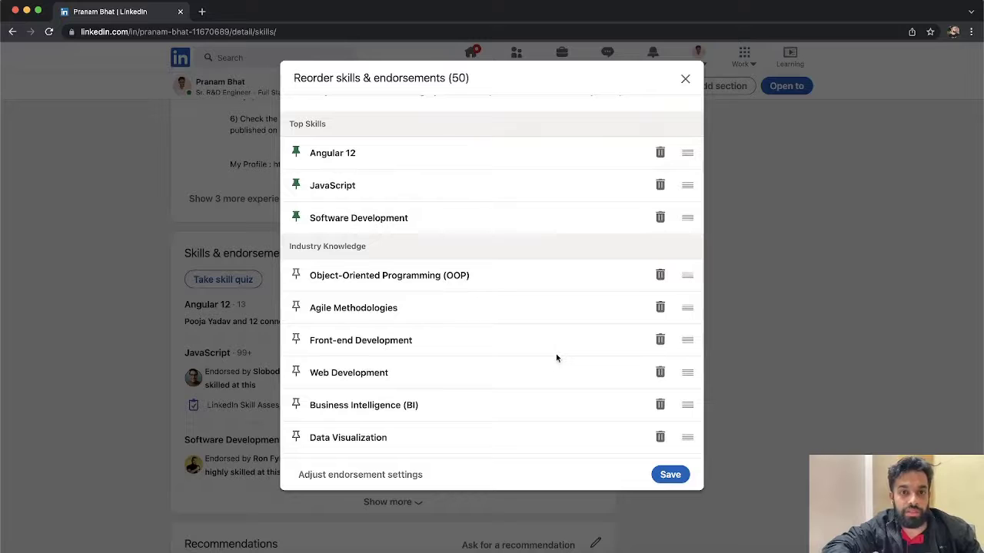
{"action": "scroll", "coordinate": [557, 358], "scroll_direction": "down", "scroll_amount": 1}
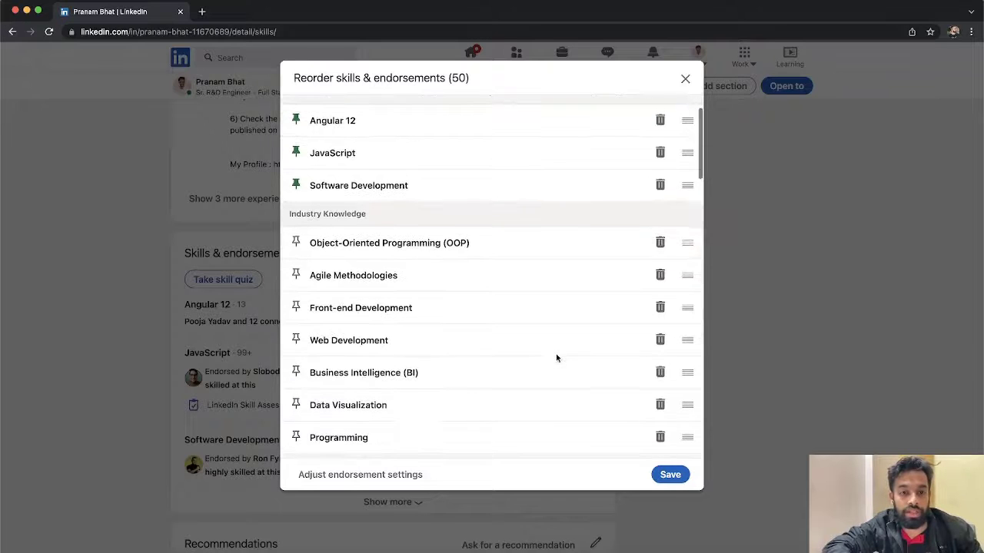
{"action": "scroll", "coordinate": [563, 294], "scroll_direction": "down", "scroll_amount": 3}
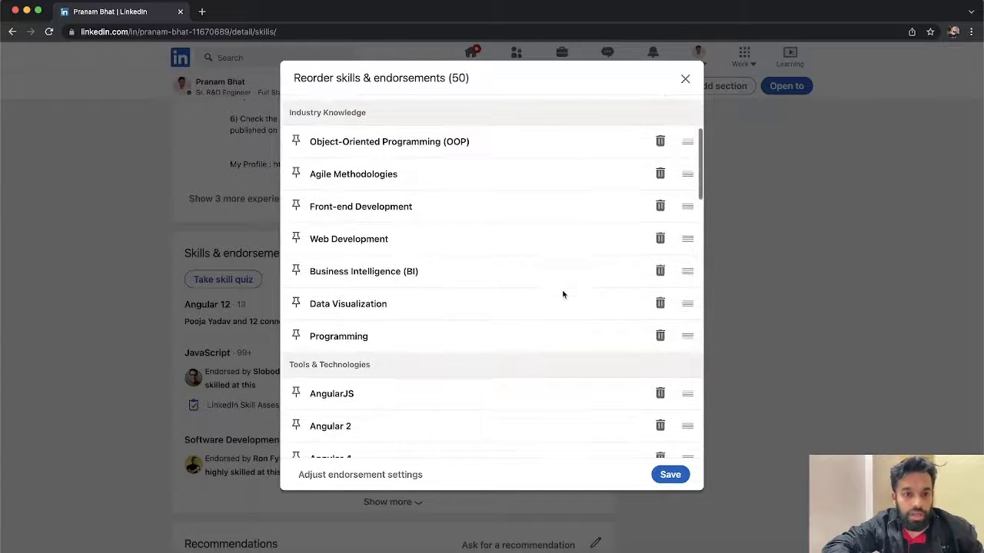
{"action": "scroll", "coordinate": [563, 326], "scroll_direction": "up", "scroll_amount": 4}
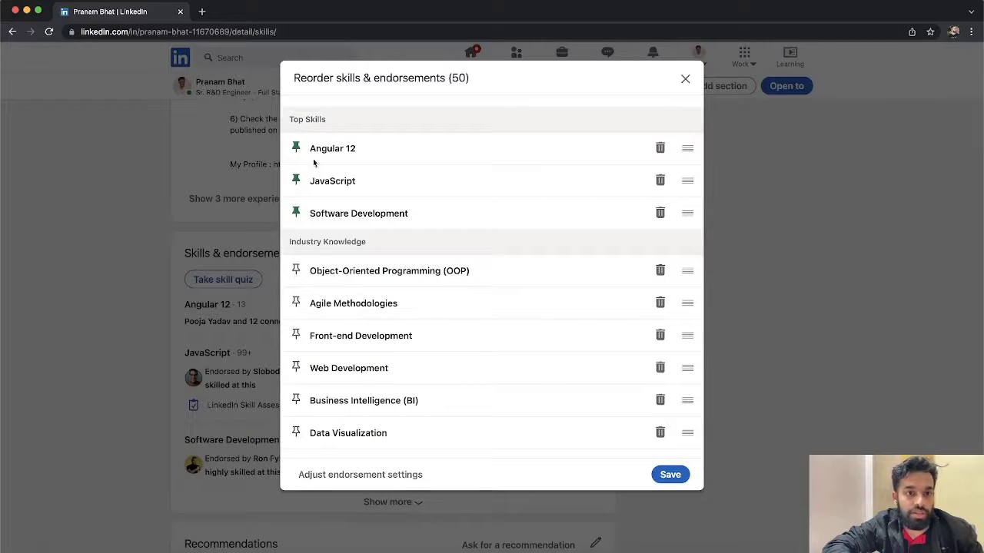
{"action": "scroll", "coordinate": [327, 192], "scroll_direction": "up", "scroll_amount": 1}
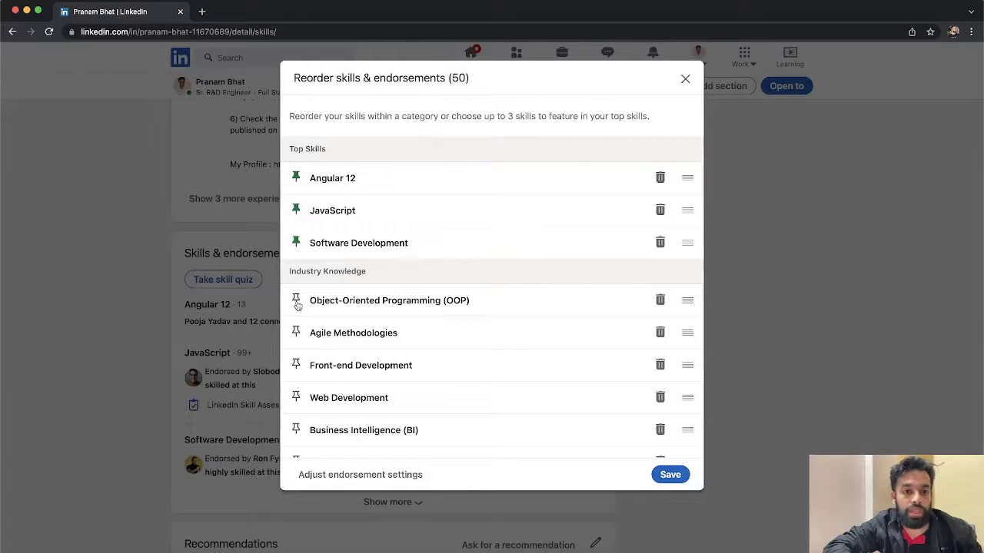
{"action": "scroll", "coordinate": [384, 314], "scroll_direction": "down", "scroll_amount": 5}
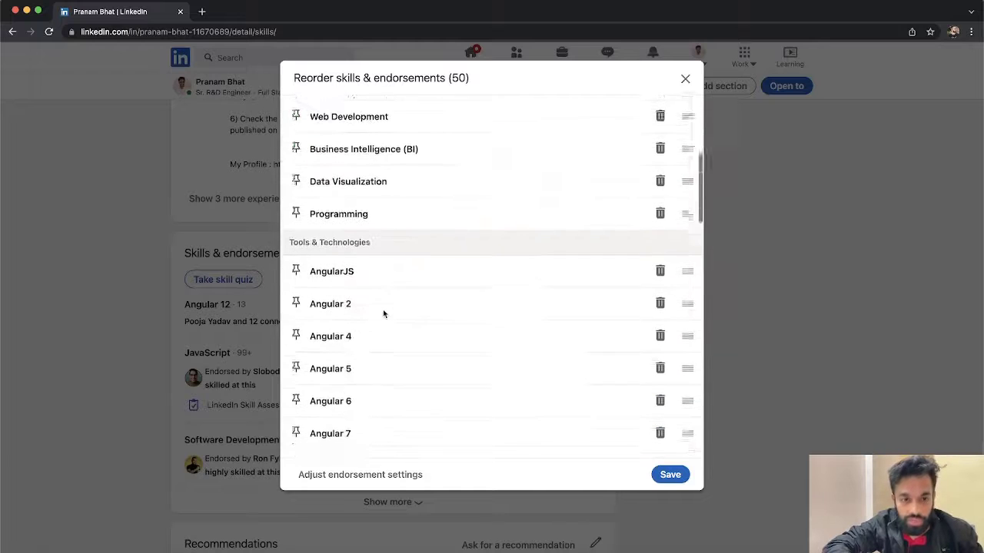
{"action": "scroll", "coordinate": [384, 313], "scroll_direction": "down", "scroll_amount": 3}
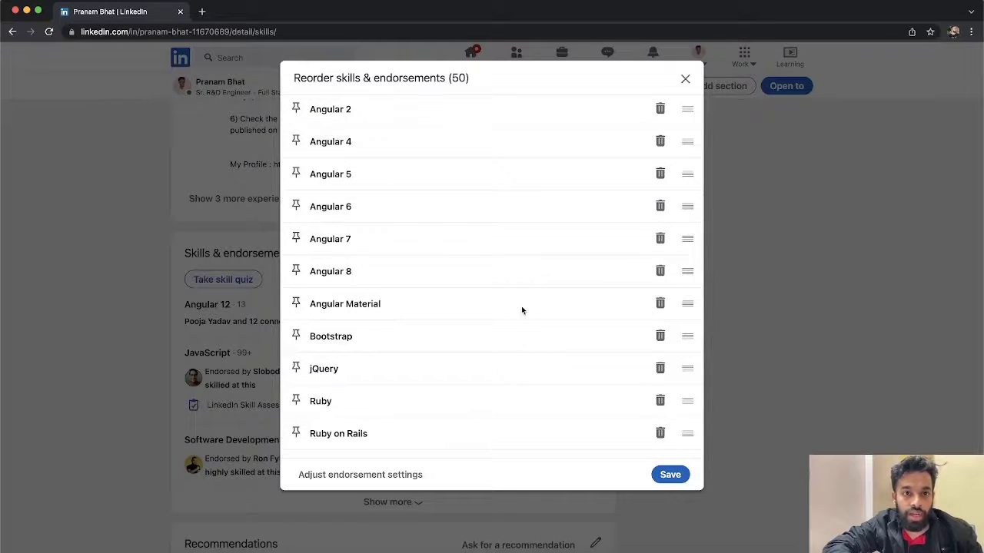
{"action": "scroll", "coordinate": [521, 306], "scroll_direction": "up", "scroll_amount": 10}
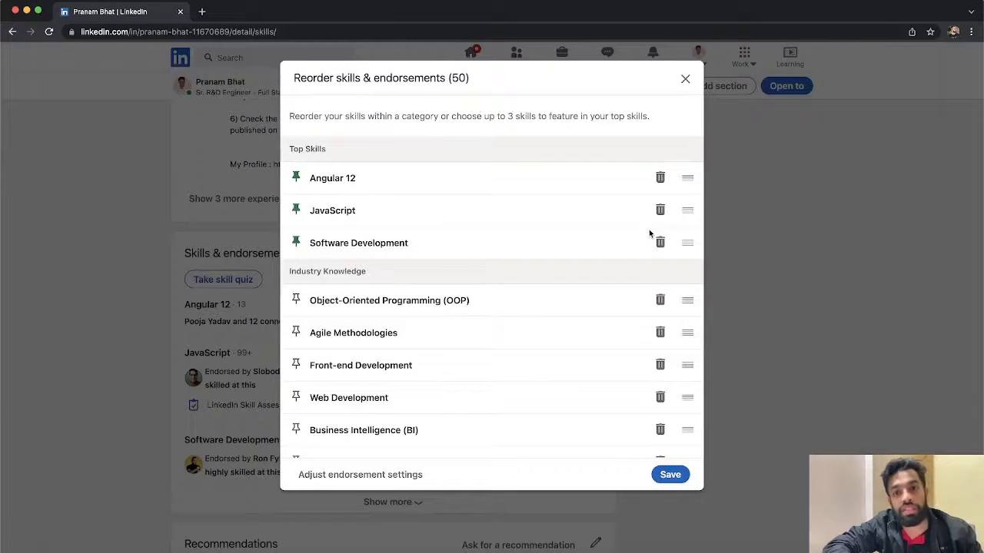
{"action": "left_click", "coordinate": [685, 81]}
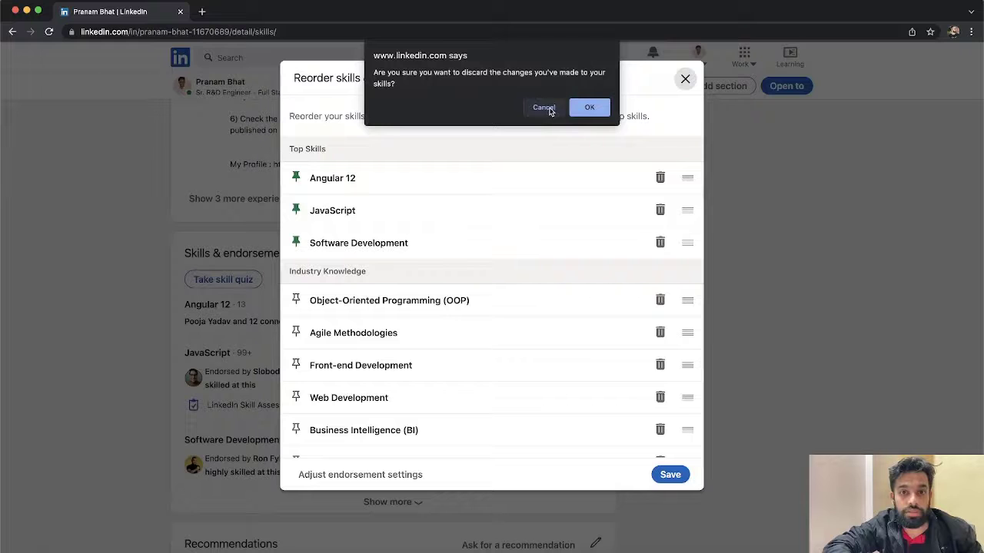
{"action": "left_click", "coordinate": [589, 108]}
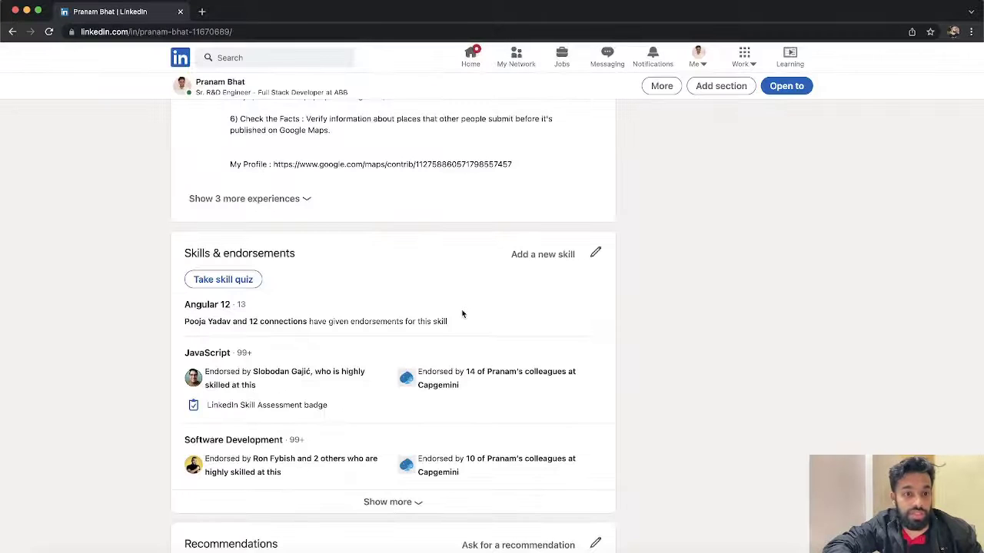
Open the skill quiz page, view the recommended Skill Assessments, and return to the profile's Skills & endorsements section
{"action": "scroll", "coordinate": [462, 314], "scroll_direction": "down", "scroll_amount": 3}
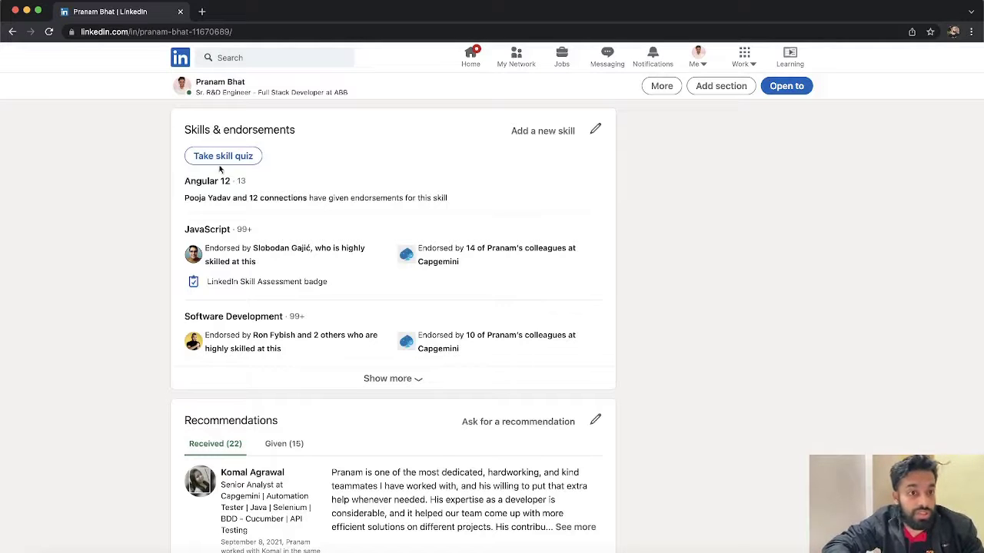
{"action": "left_click", "coordinate": [249, 160]}
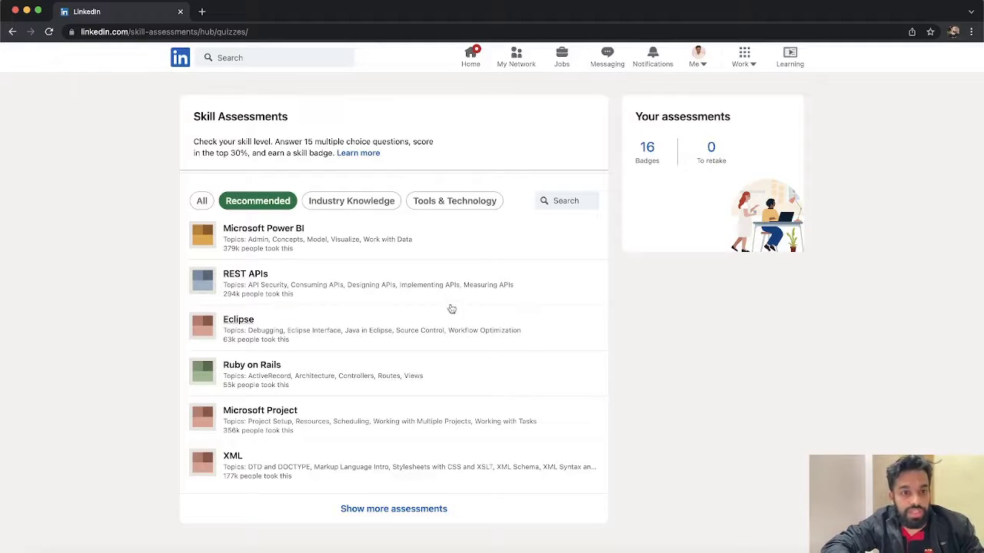
{"action": "left_click", "coordinate": [12, 31]}
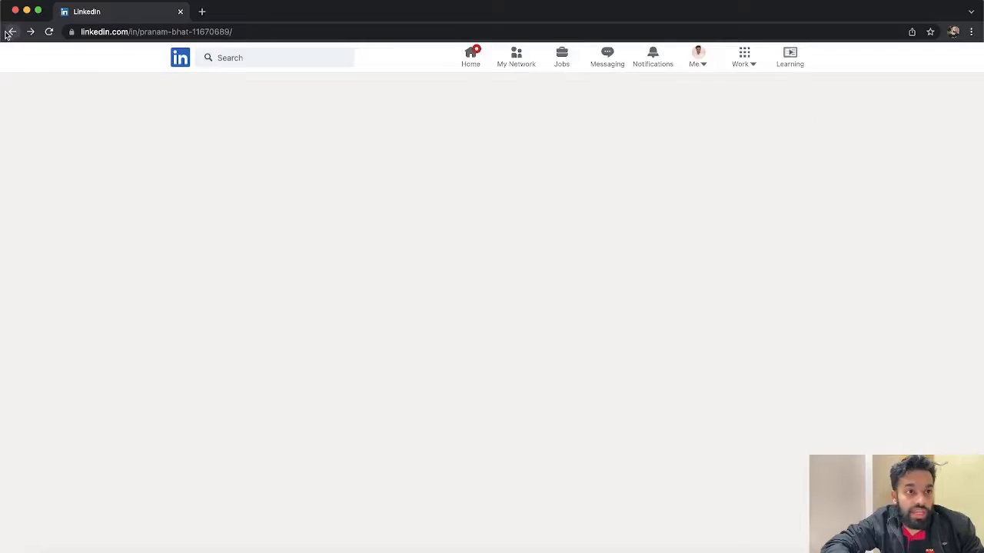
{"action": "scroll", "coordinate": [300, 284], "scroll_direction": "down", "scroll_amount": 20}
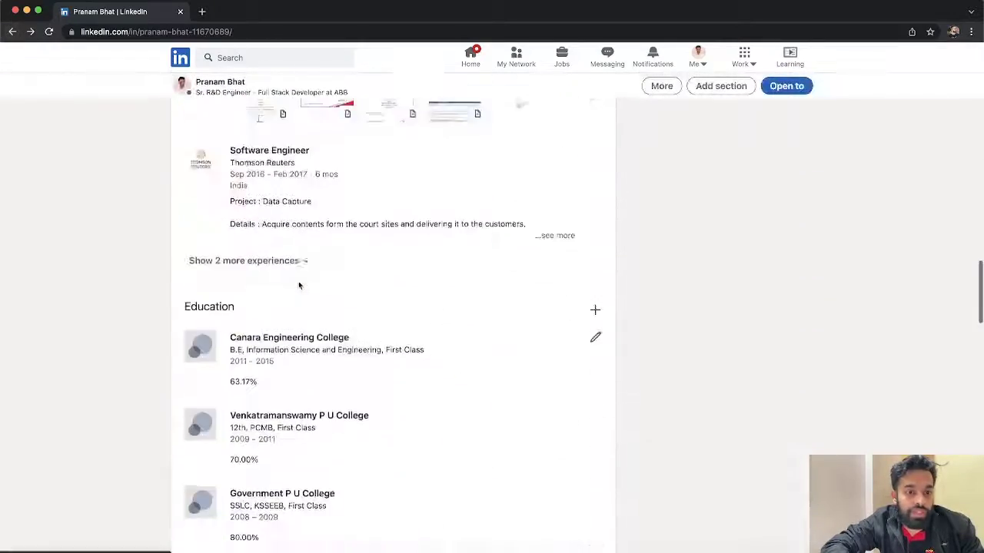
{"action": "scroll", "coordinate": [300, 284], "scroll_direction": "down", "scroll_amount": 20}
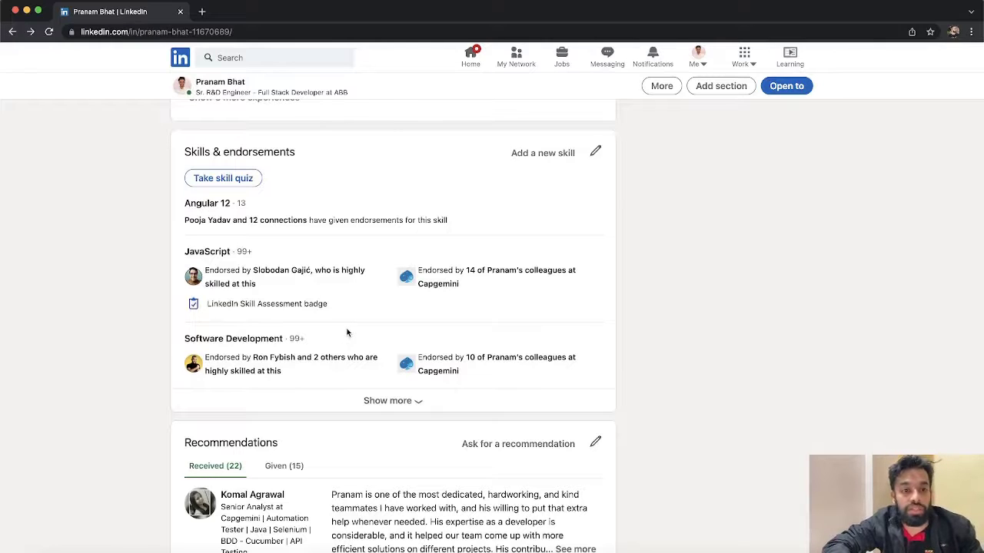
Highlight the Recommendations heading, view the given and received recommendations, and clear the highlight
{"action": "scroll", "coordinate": [346, 332], "scroll_direction": "down", "scroll_amount": 1}
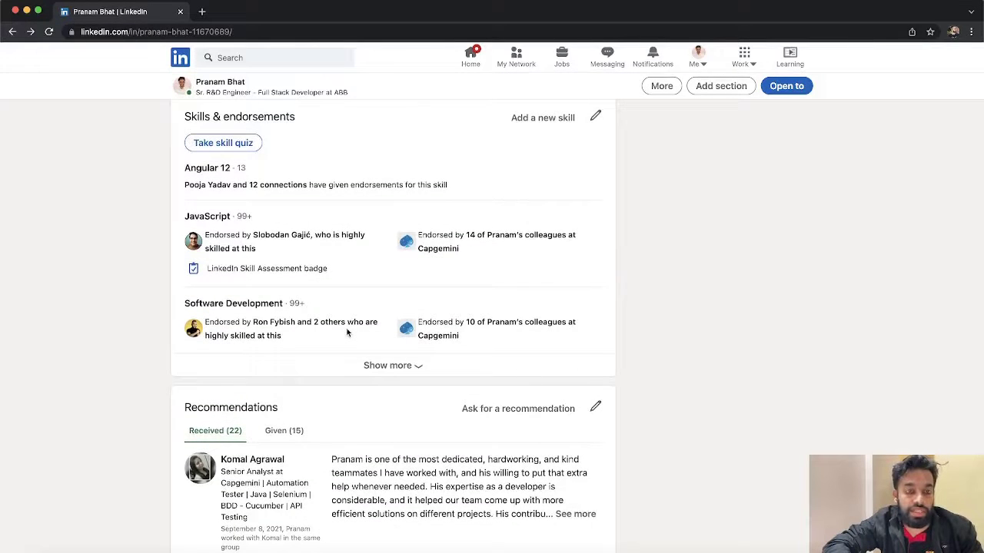
{"action": "scroll", "coordinate": [346, 332], "scroll_direction": "down", "scroll_amount": 2}
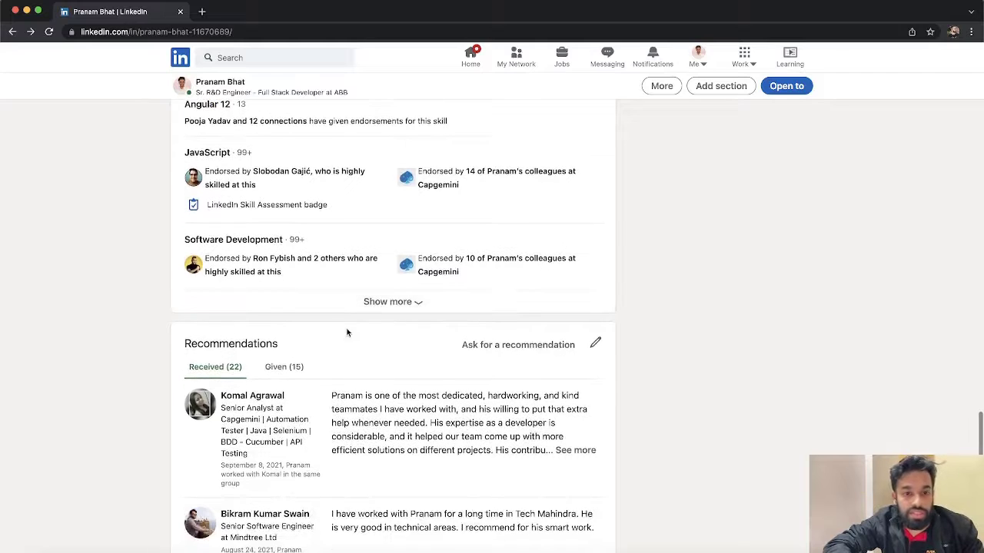
{"action": "scroll", "coordinate": [346, 332], "scroll_direction": "down", "scroll_amount": 4}
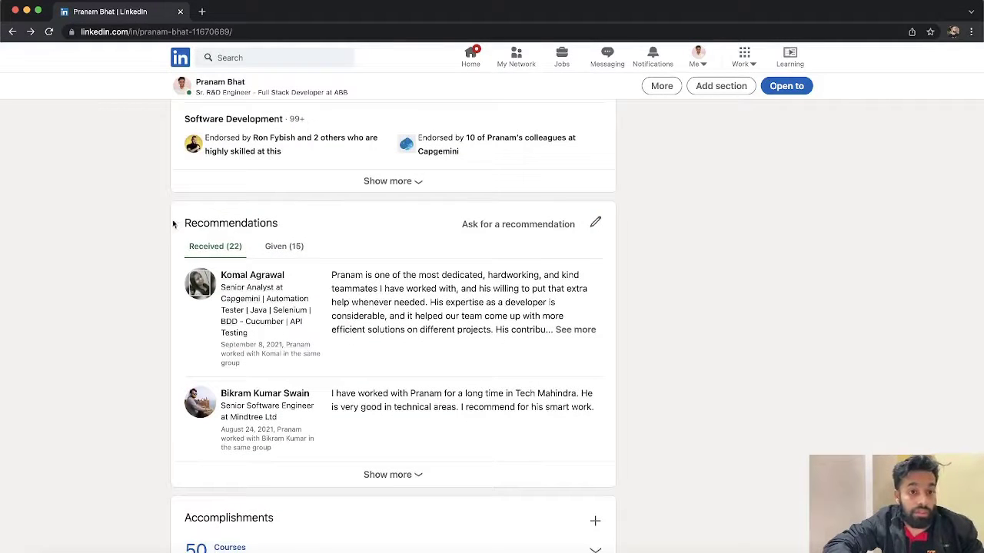
{"action": "left_click_drag", "start_coordinate": [176, 222], "coordinate": [297, 223]}
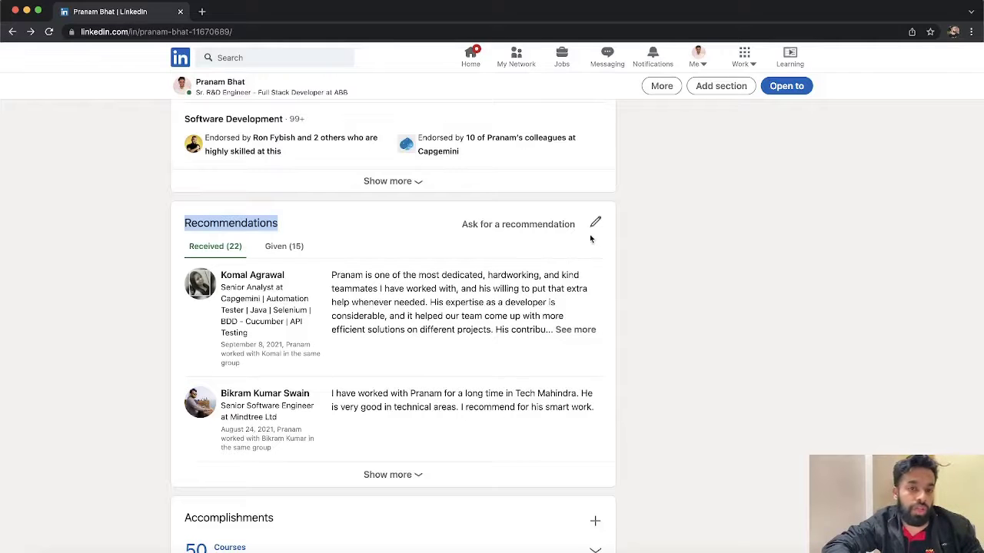
{"action": "left_click", "coordinate": [296, 244]}
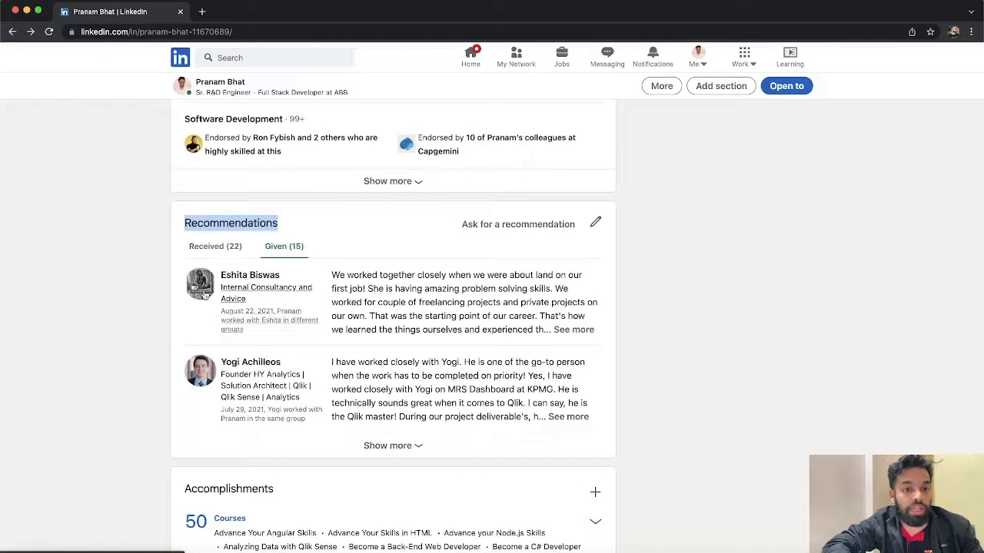
{"action": "left_click", "coordinate": [205, 252]}
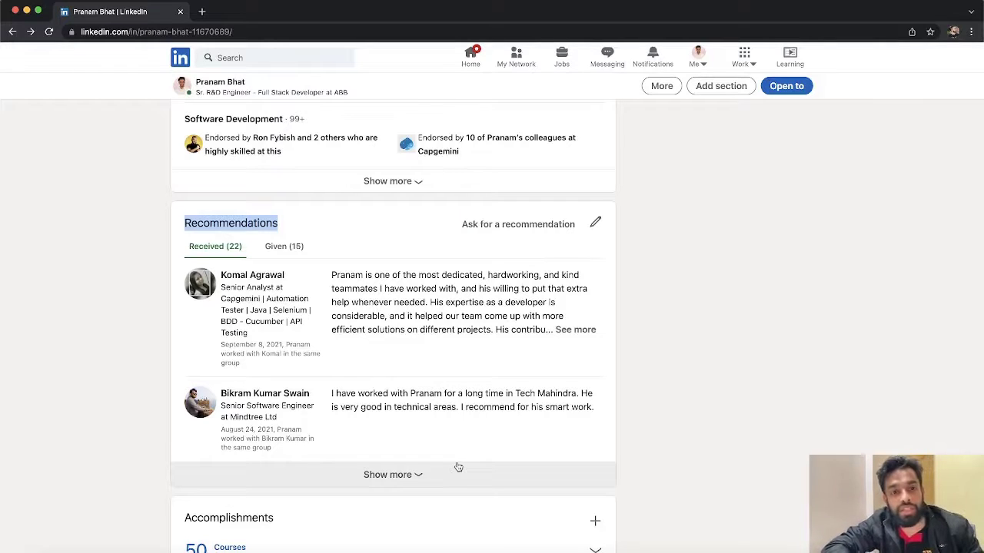
{"action": "left_click", "coordinate": [670, 439]}
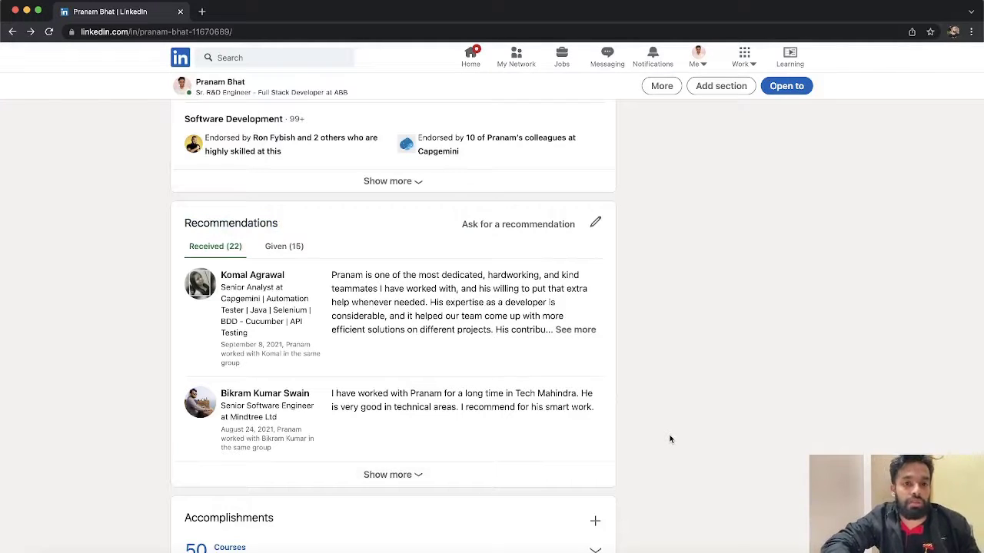
Review the Accomplishments section and the accomplishment types available to add, closing the list without choosing one
{"action": "scroll", "coordinate": [670, 438], "scroll_direction": "down", "scroll_amount": 5}
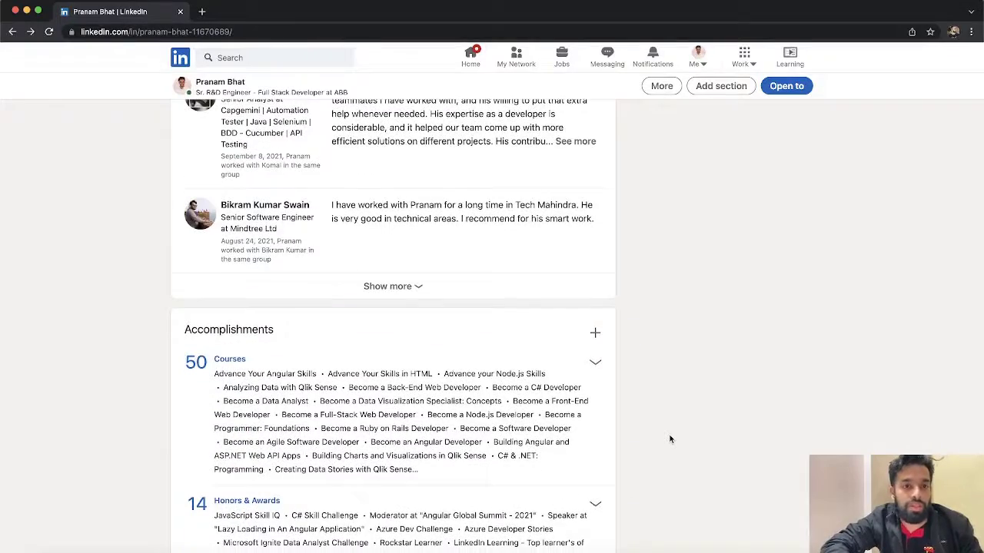
{"action": "scroll", "coordinate": [670, 439], "scroll_direction": "up", "scroll_amount": 3}
{"action": "scroll", "coordinate": [670, 439], "scroll_direction": "down", "scroll_amount": 2}
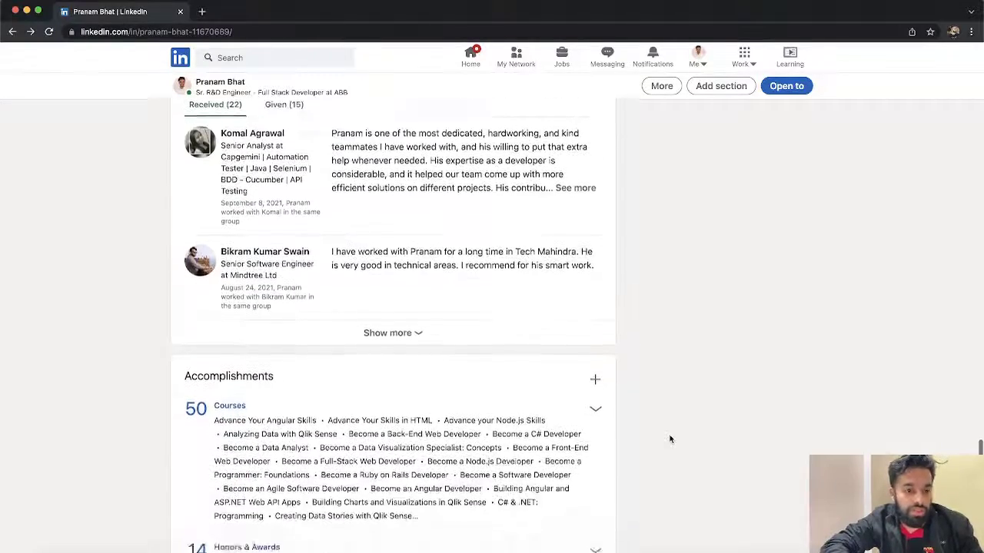
{"action": "scroll", "coordinate": [669, 439], "scroll_direction": "down", "scroll_amount": 5}
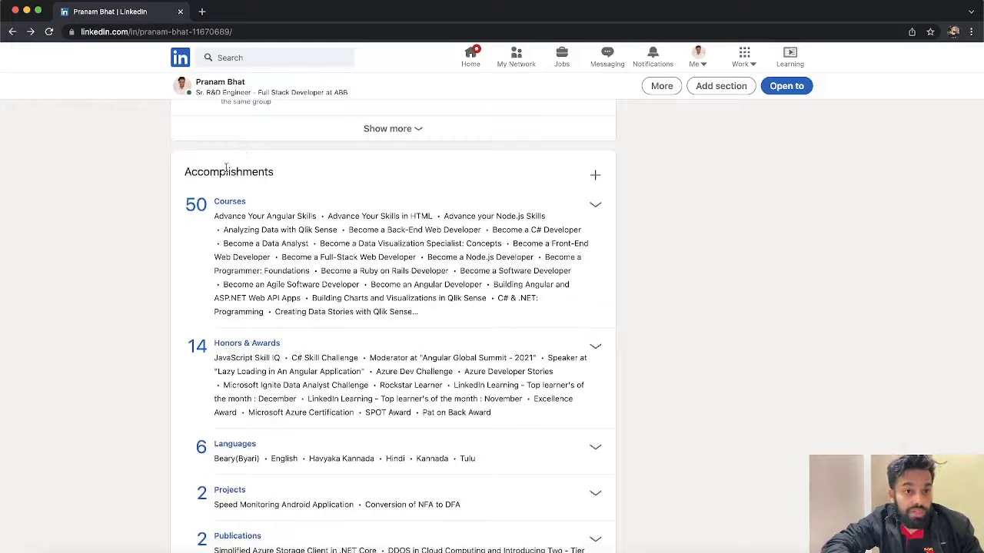
{"action": "left_click", "coordinate": [592, 176]}
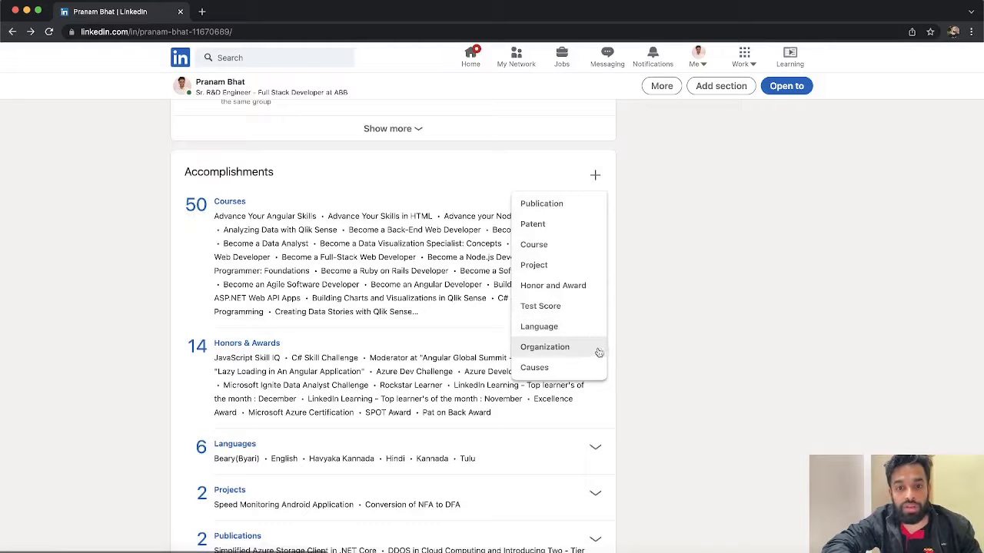
{"action": "left_click", "coordinate": [648, 346]}
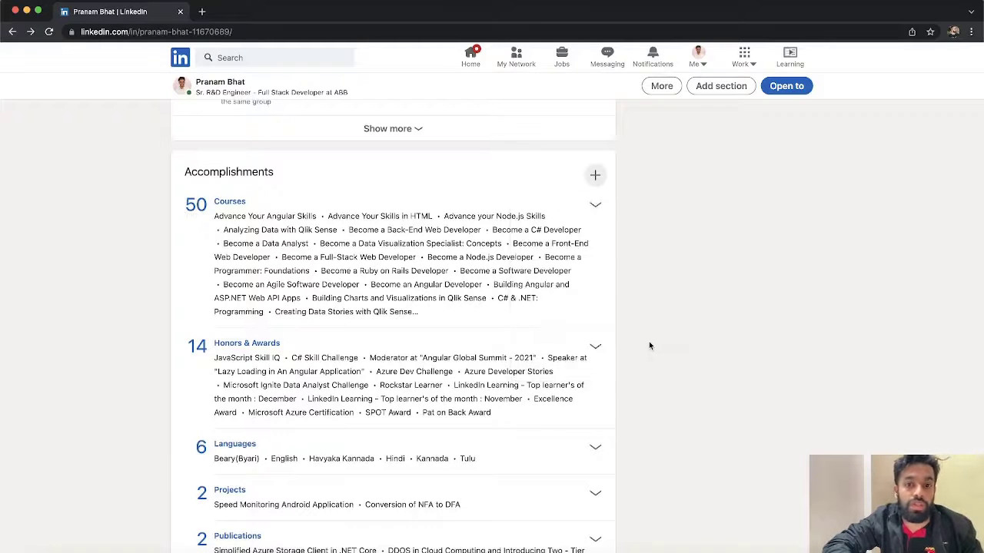
{"action": "left_click", "coordinate": [595, 175]}
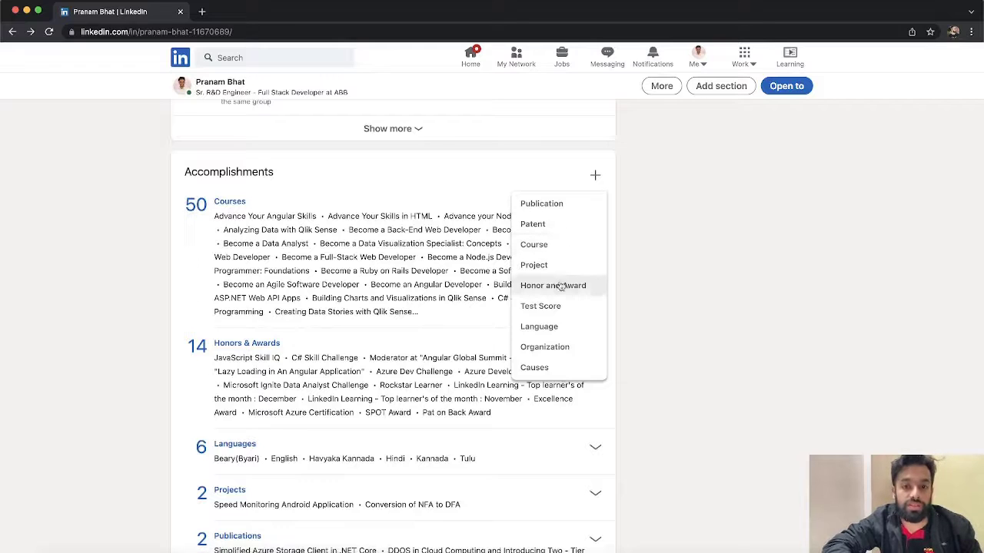
{"action": "left_click", "coordinate": [636, 257]}
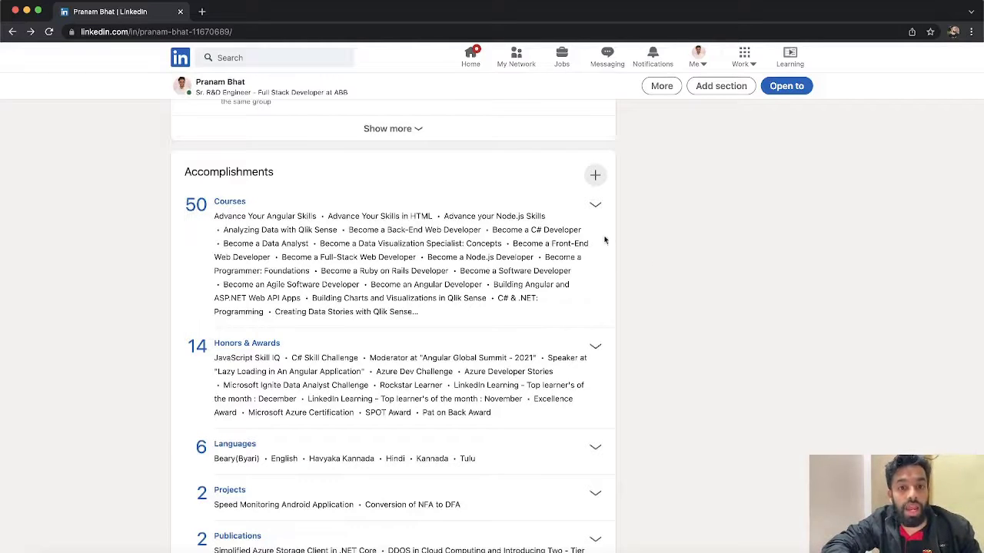
Highlight the Courses heading, review the accomplishments, and expand Languages to view the proficiency levels, collapsing it again
{"action": "double_click", "coordinate": [219, 202]}
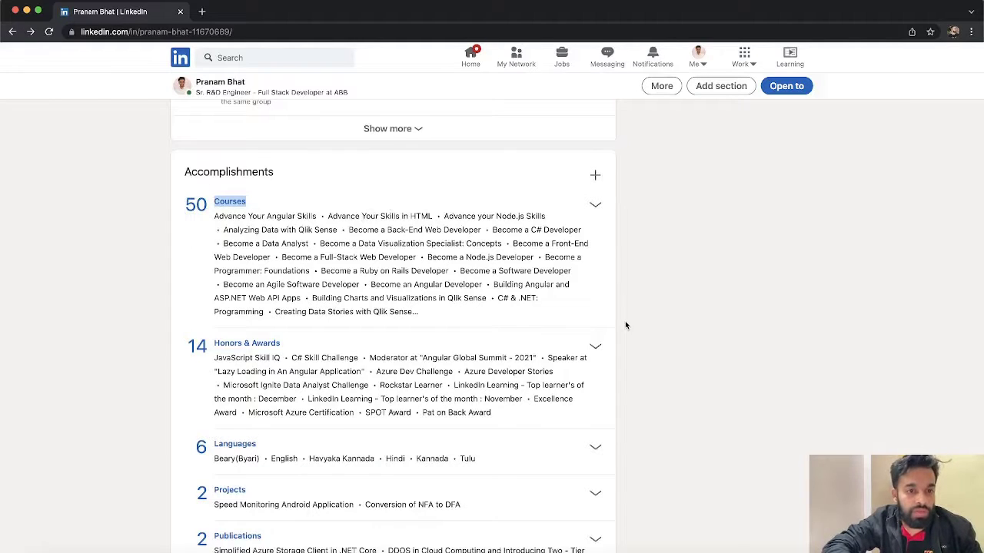
{"action": "scroll", "coordinate": [625, 323], "scroll_direction": "down", "scroll_amount": 1}
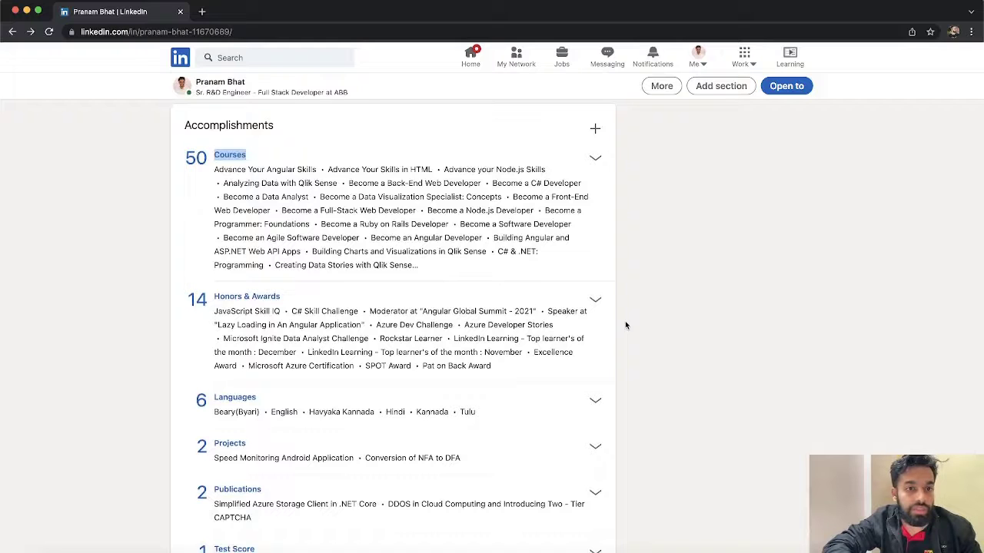
{"action": "scroll", "coordinate": [643, 284], "scroll_direction": "down", "scroll_amount": 3}
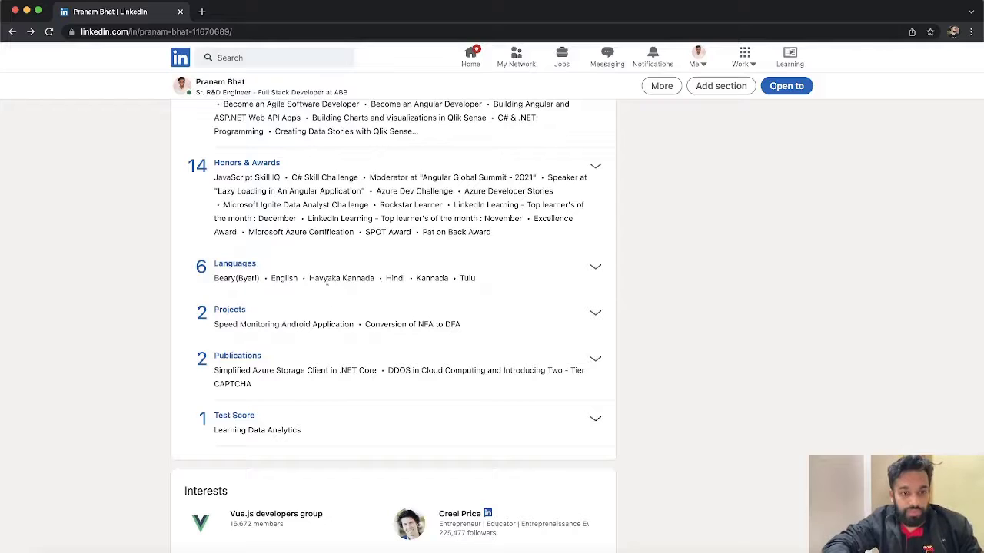
{"action": "scroll", "coordinate": [334, 278], "scroll_direction": "down", "scroll_amount": 1}
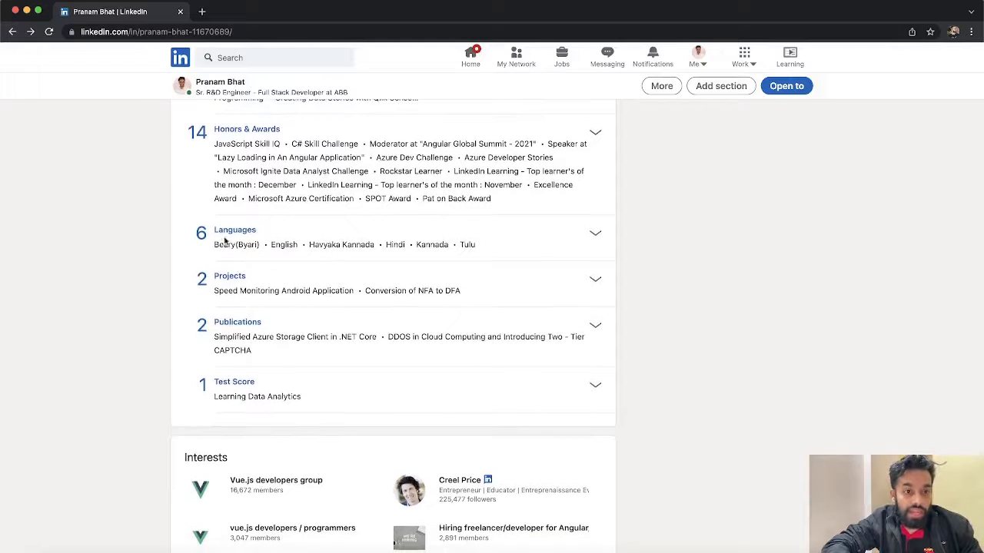
{"action": "left_click", "coordinate": [596, 234]}
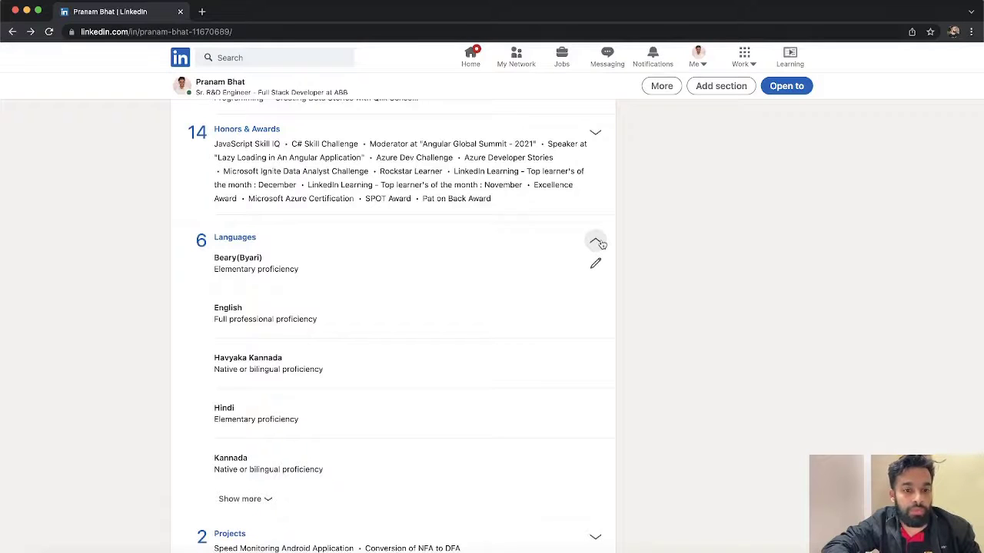
{"action": "left_click", "coordinate": [598, 243]}
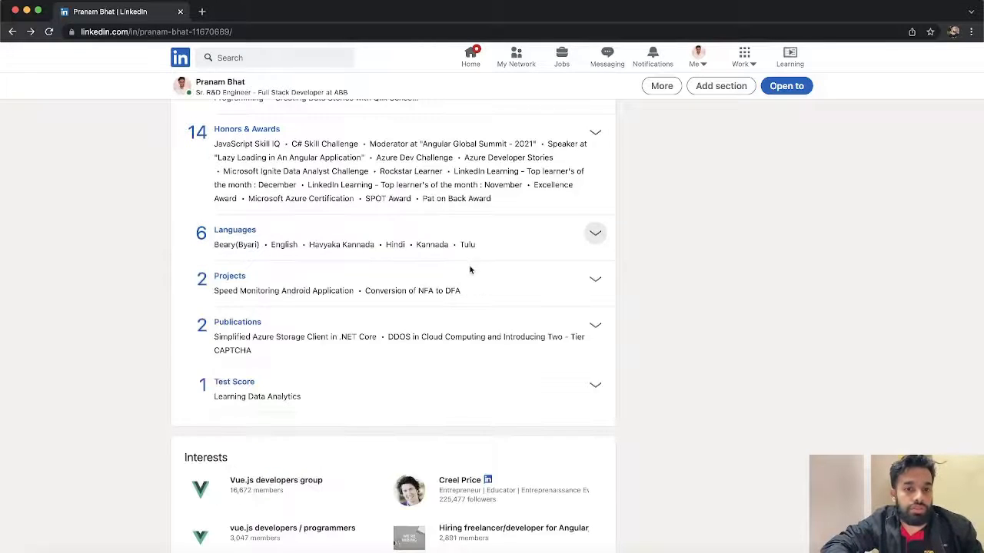
Expand Projects under Accomplishments, highlight part of the Speed Monitoring Android Application description, and collapse the entries
{"action": "scroll", "coordinate": [477, 257], "scroll_direction": "down", "scroll_amount": 1}
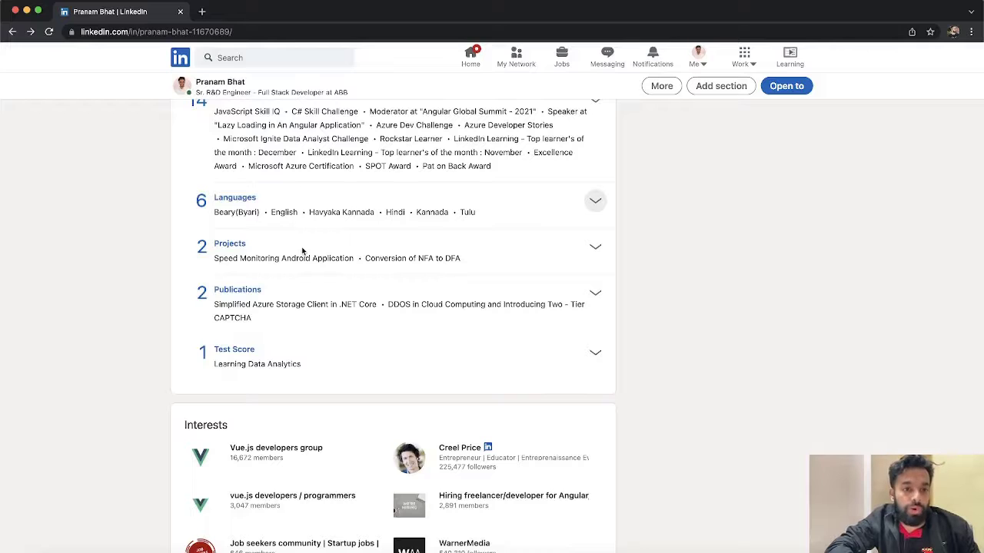
{"action": "left_click", "coordinate": [596, 246]}
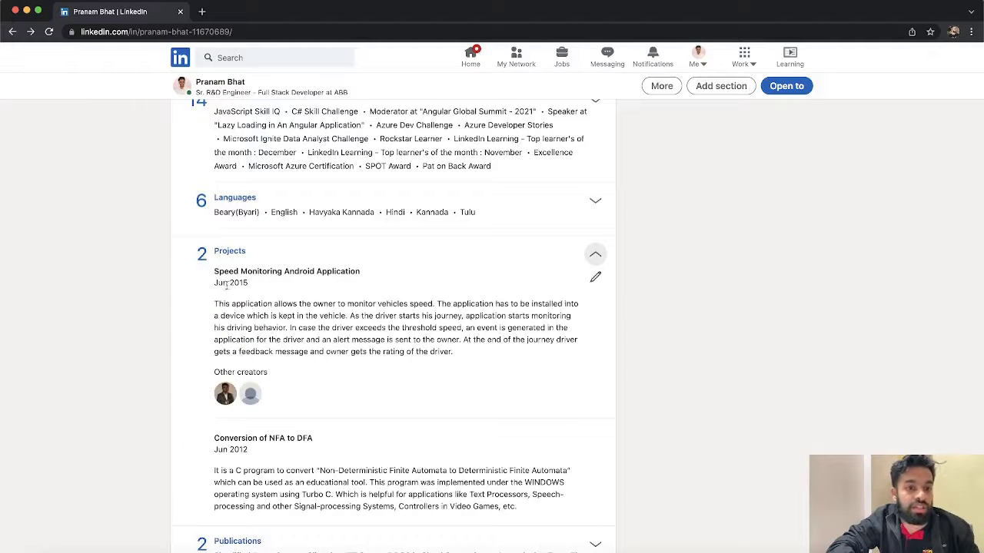
{"action": "left_click_drag", "start_coordinate": [218, 284], "coordinate": [429, 331]}
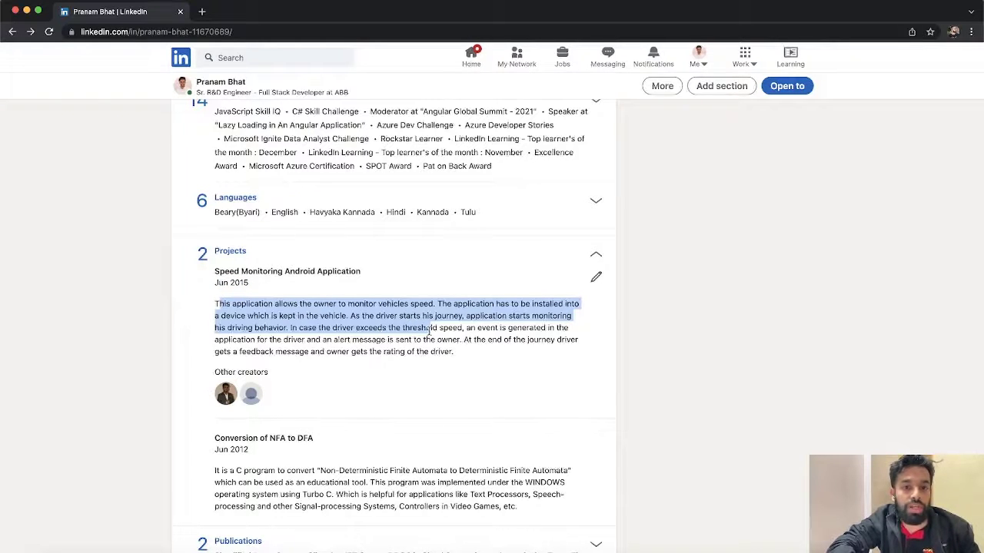
{"action": "left_click", "coordinate": [595, 254]}
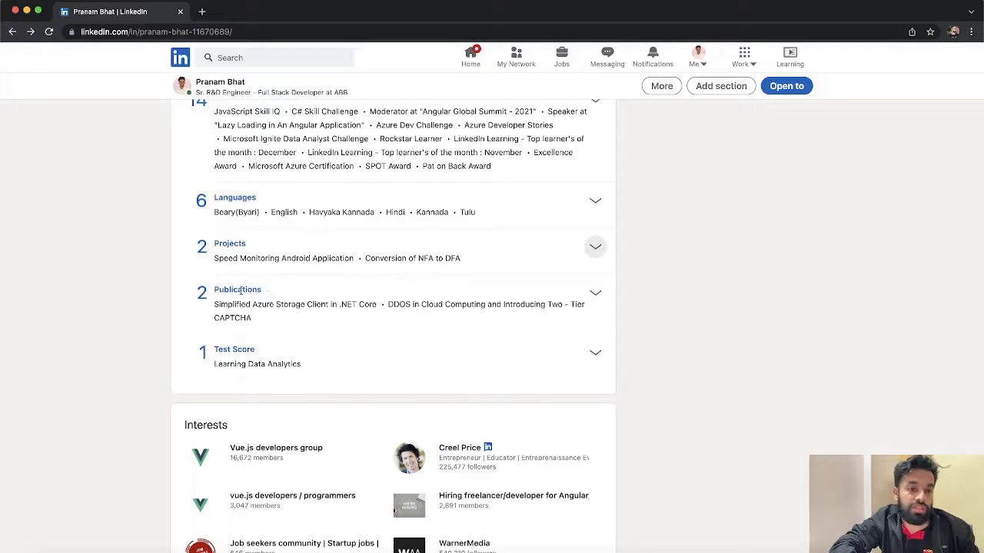
Review the Publications entries and expand the Test Score accomplishment to view its details
{"action": "scroll", "coordinate": [353, 364], "scroll_direction": "down", "scroll_amount": 1}
{"action": "scroll", "coordinate": [353, 364], "scroll_direction": "down", "scroll_amount": 3}
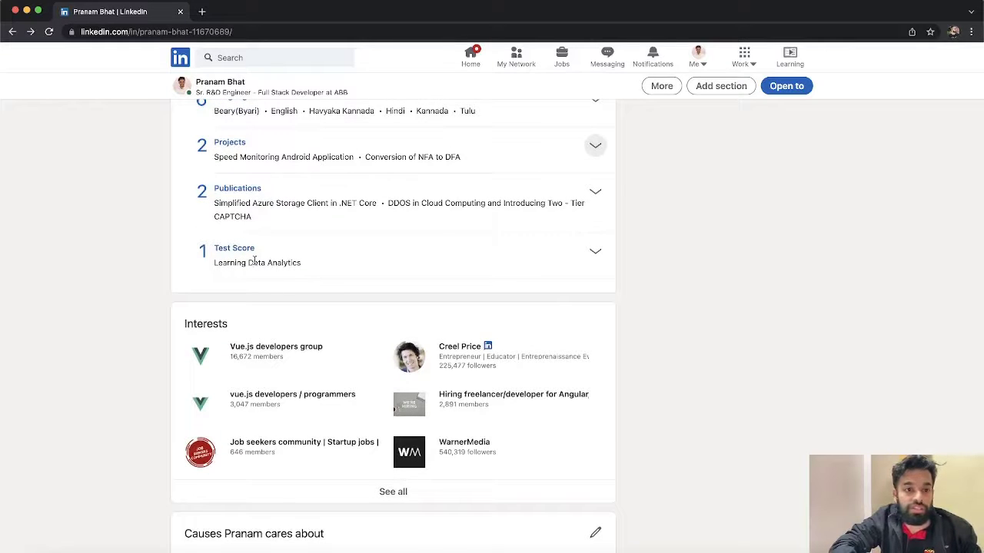
{"action": "left_click", "coordinate": [596, 254]}
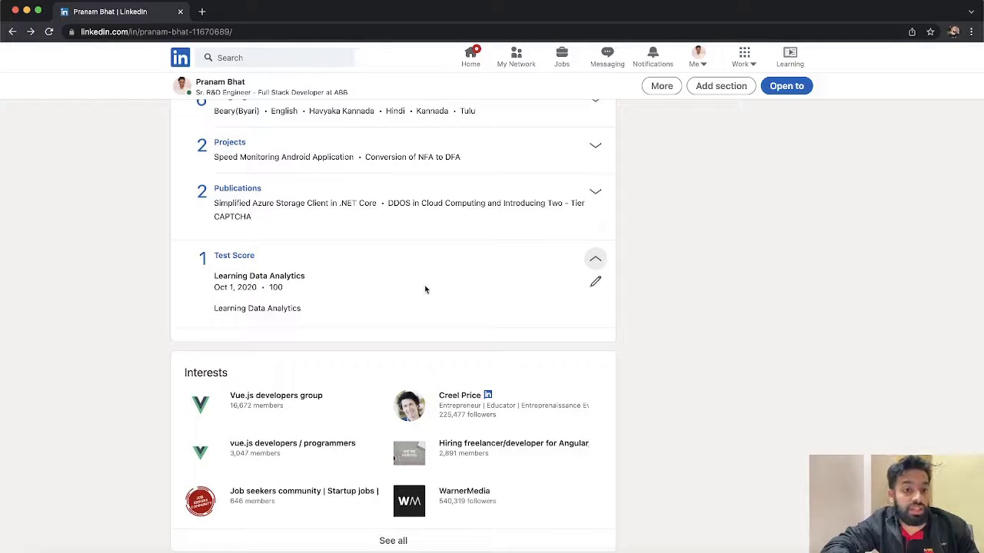
Review the Interests section, highlight part of the causes heading, and view the selectable causes, closing the list without changes
{"action": "scroll", "coordinate": [425, 289], "scroll_direction": "down", "scroll_amount": 4}
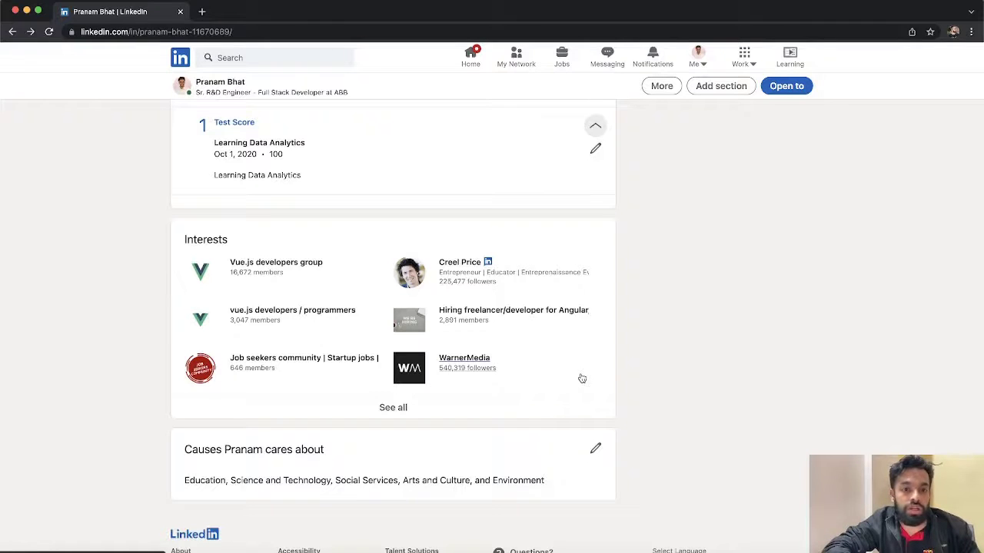
{"action": "scroll", "coordinate": [582, 378], "scroll_direction": "down", "scroll_amount": 1}
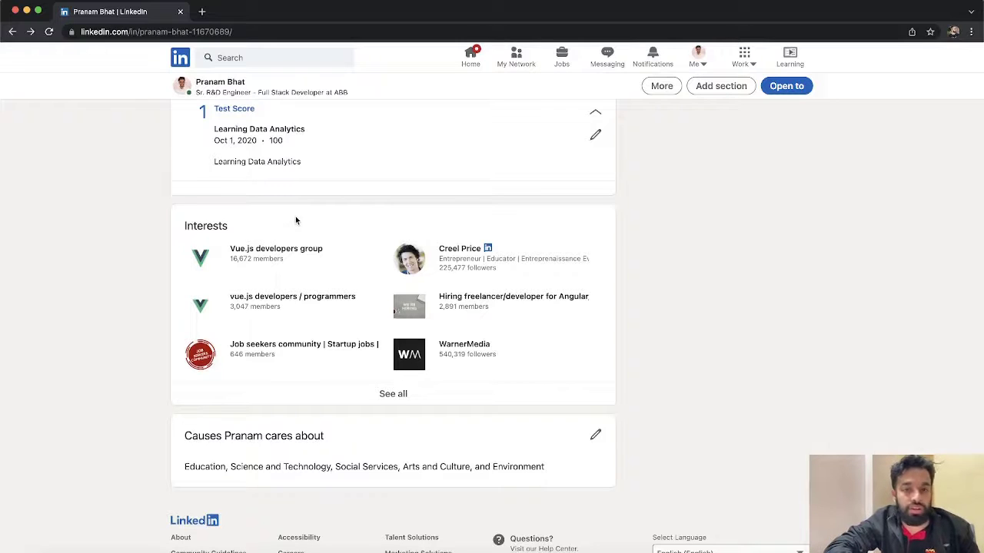
{"action": "scroll", "coordinate": [628, 271], "scroll_direction": "down", "scroll_amount": 3}
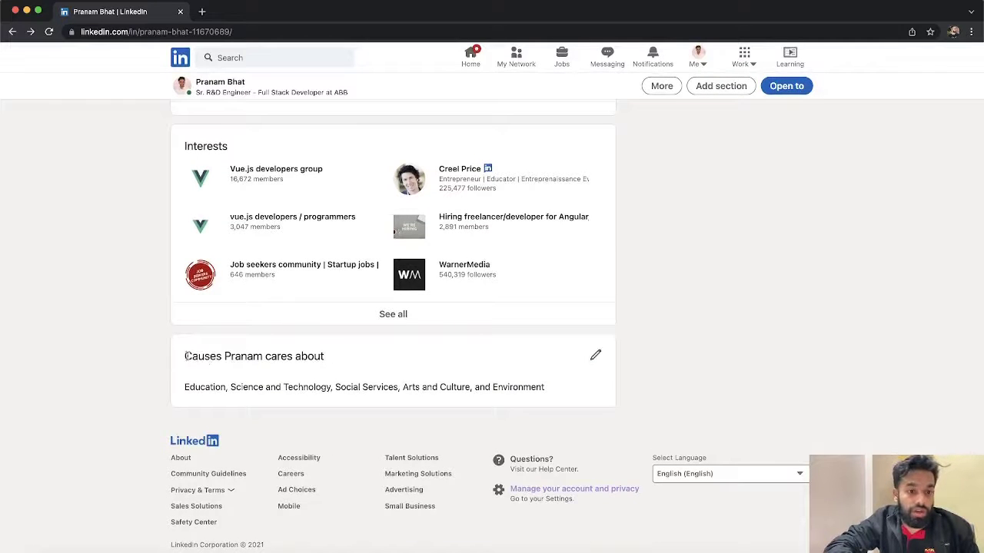
{"action": "left_click_drag", "start_coordinate": [186, 356], "coordinate": [265, 356]}
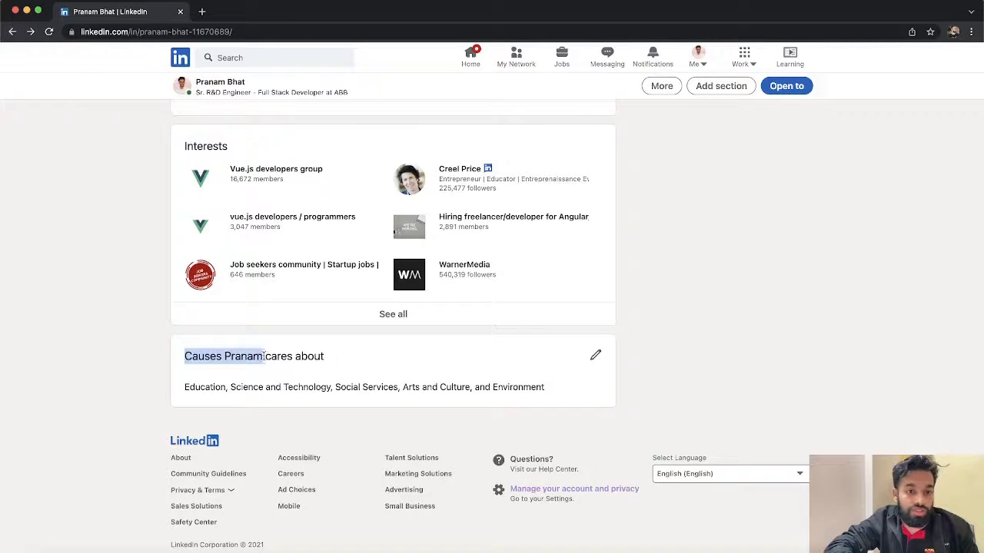
{"action": "left_click", "coordinate": [596, 359]}
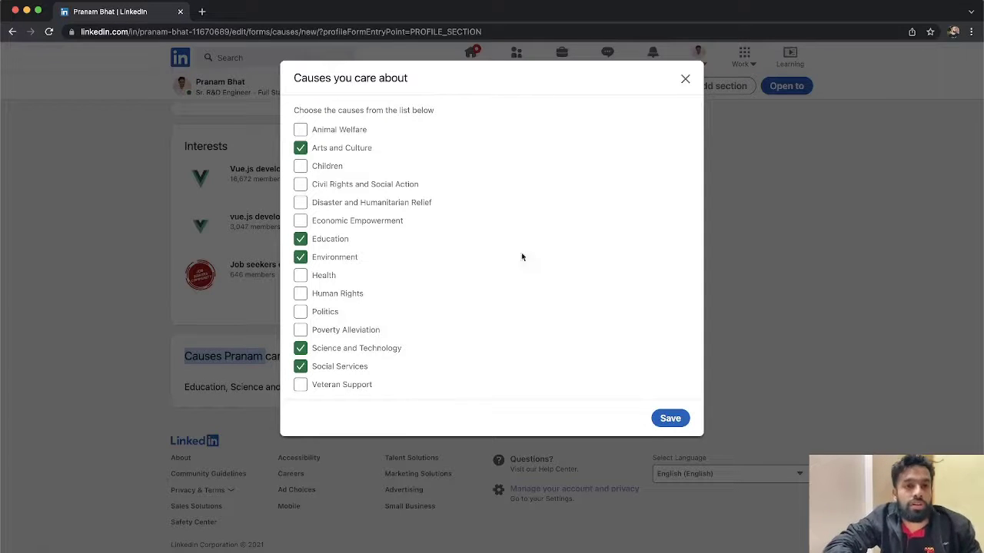
{"action": "left_click", "coordinate": [685, 78]}
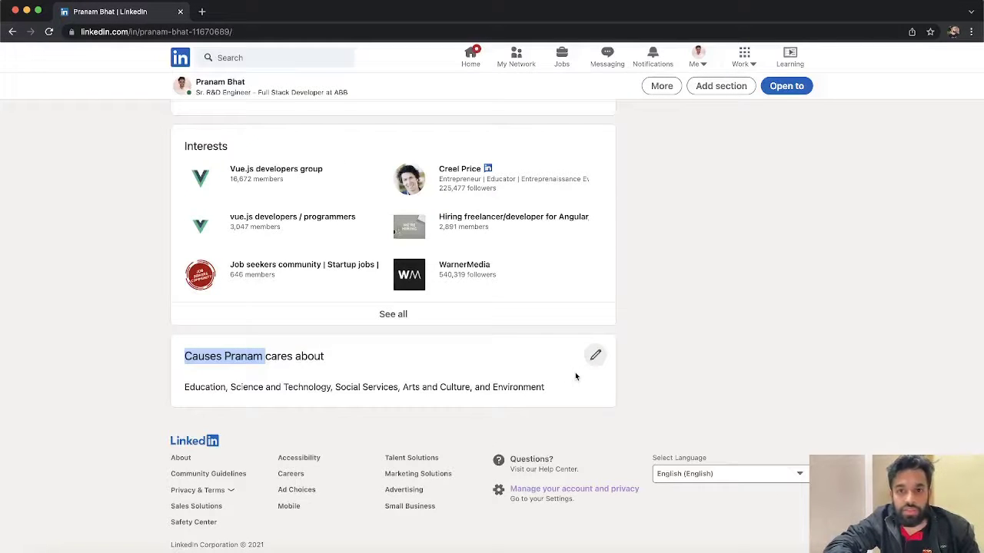
Return to the profile intro, view all contact details in Contact info, and close it
{"action": "scroll", "coordinate": [575, 375], "scroll_direction": "up", "scroll_amount": 20}
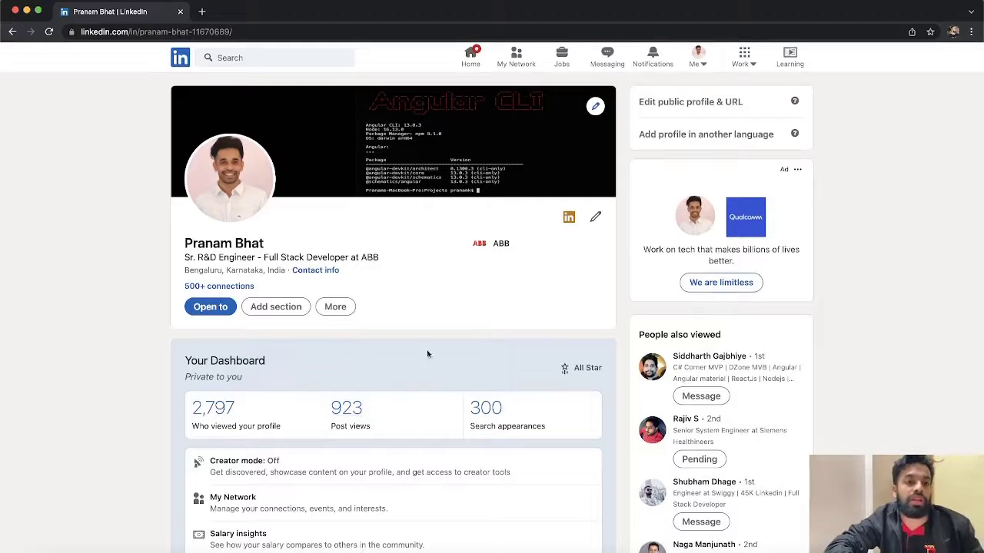
{"action": "left_click", "coordinate": [327, 275]}
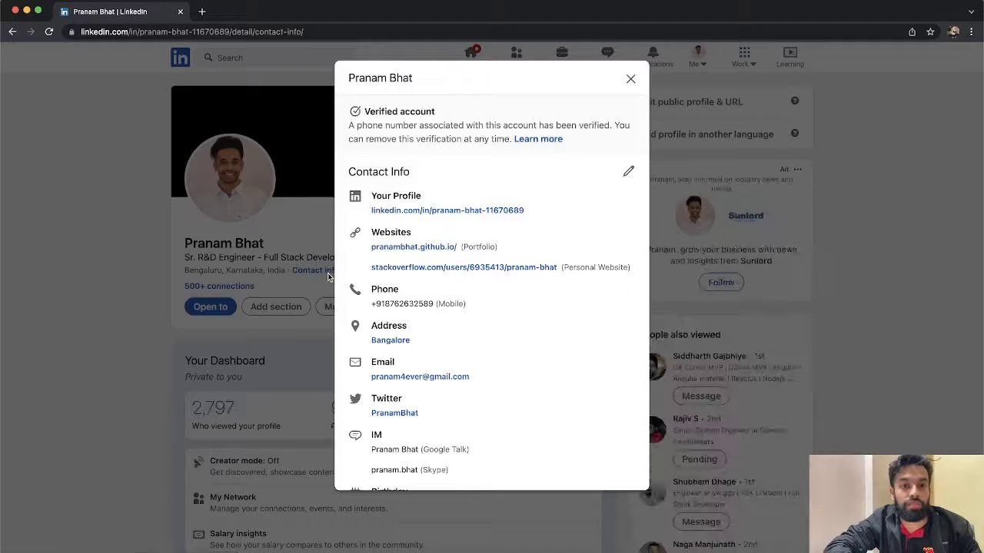
{"action": "scroll", "coordinate": [483, 367], "scroll_direction": "down", "scroll_amount": 1}
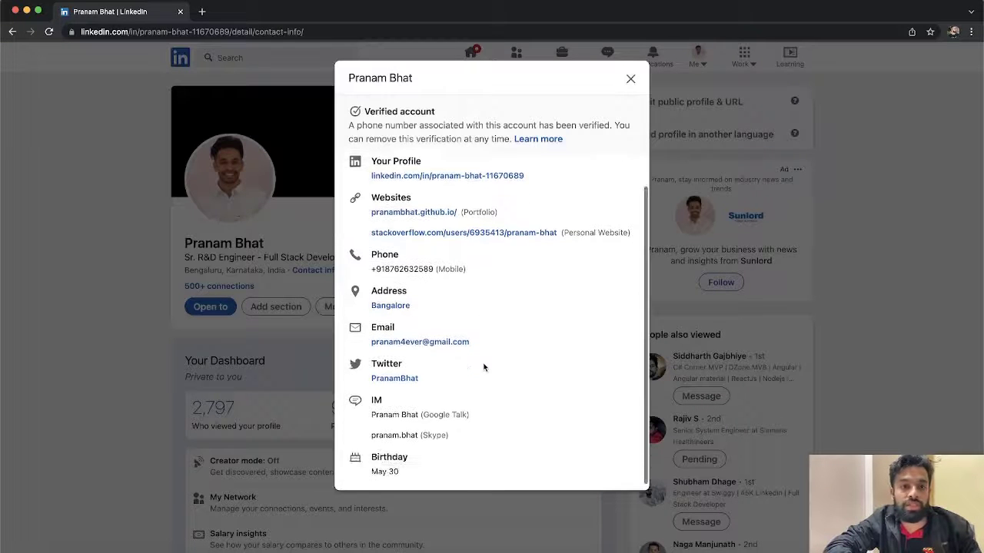
{"action": "scroll", "coordinate": [484, 368], "scroll_direction": "up", "scroll_amount": 1}
{"action": "left_click", "coordinate": [630, 78]}
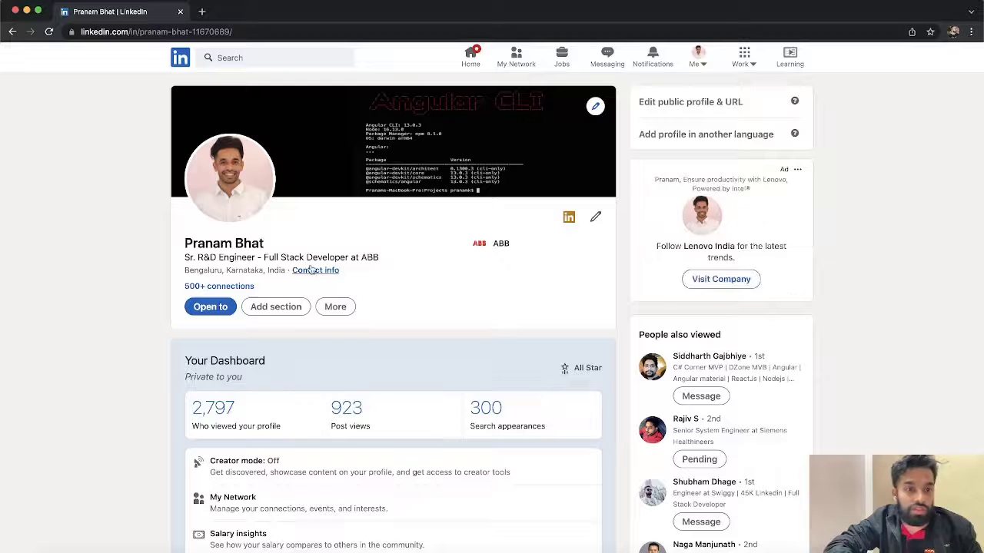
Reopen Contact info, highlight the Websites heading and part of the phone number, review the remaining fields through Birthday, and close it
{"action": "left_click", "coordinate": [316, 275]}
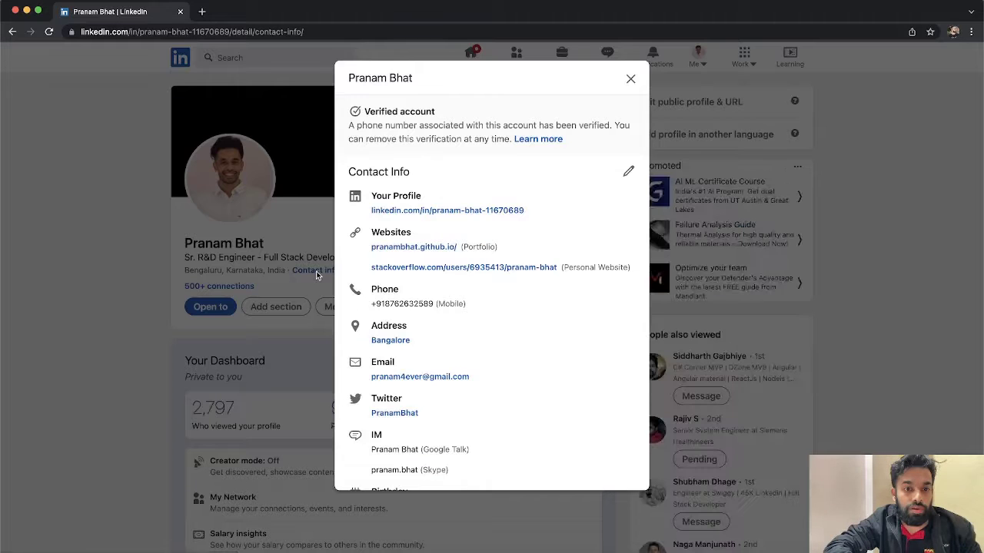
{"action": "scroll", "coordinate": [446, 312], "scroll_direction": "down", "scroll_amount": 1}
{"action": "scroll", "coordinate": [445, 312], "scroll_direction": "up", "scroll_amount": 1}
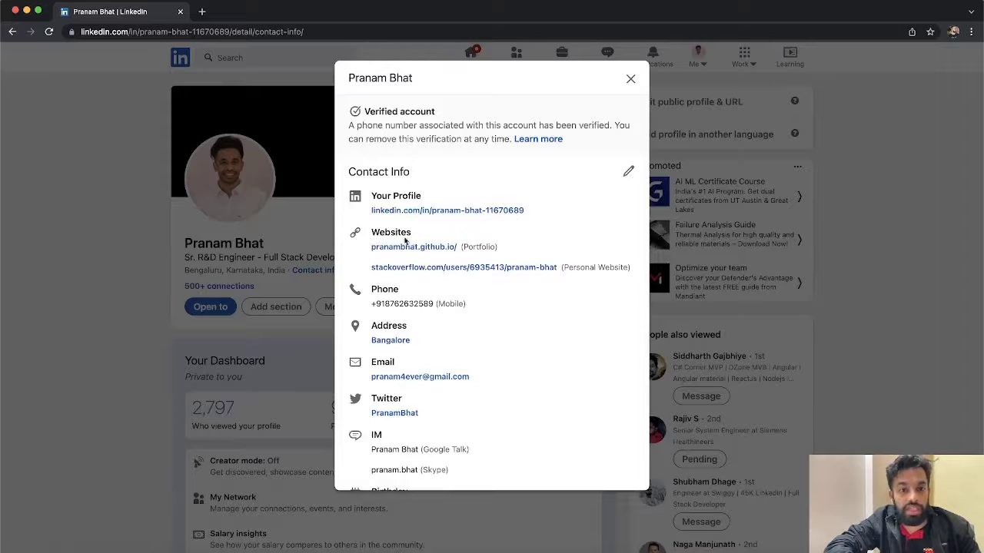
{"action": "double_click", "coordinate": [391, 235]}
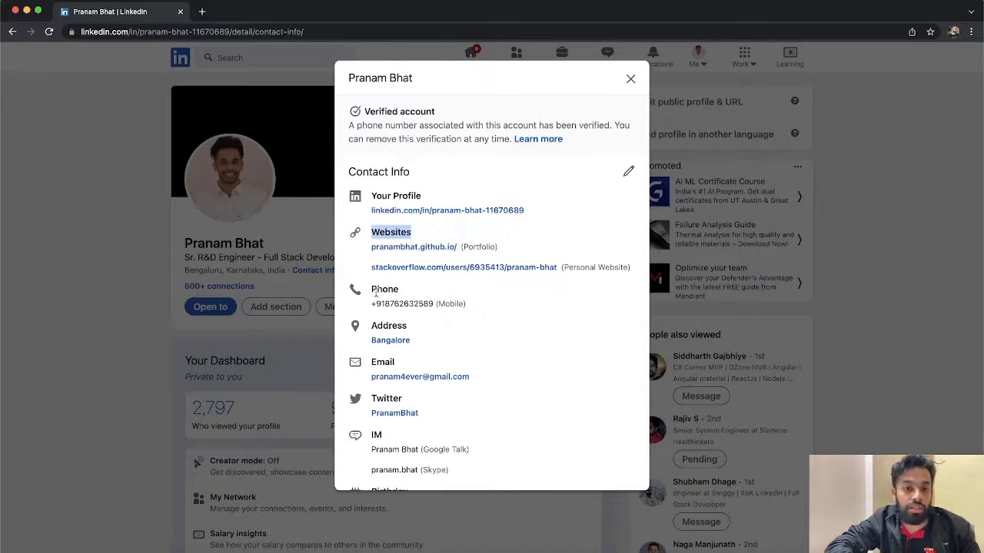
{"action": "left_click_drag", "start_coordinate": [372, 290], "coordinate": [386, 304]}
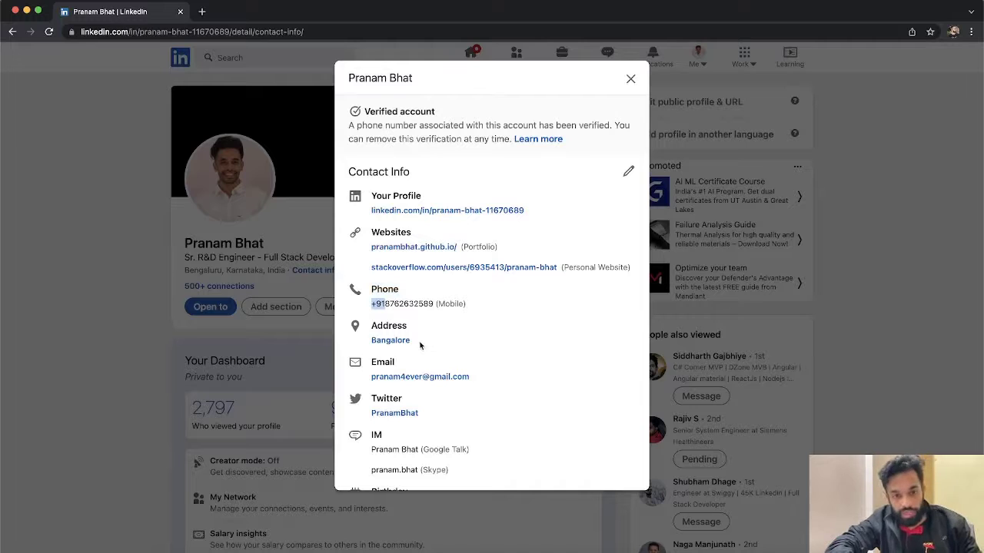
{"action": "left_click", "coordinate": [411, 336]}
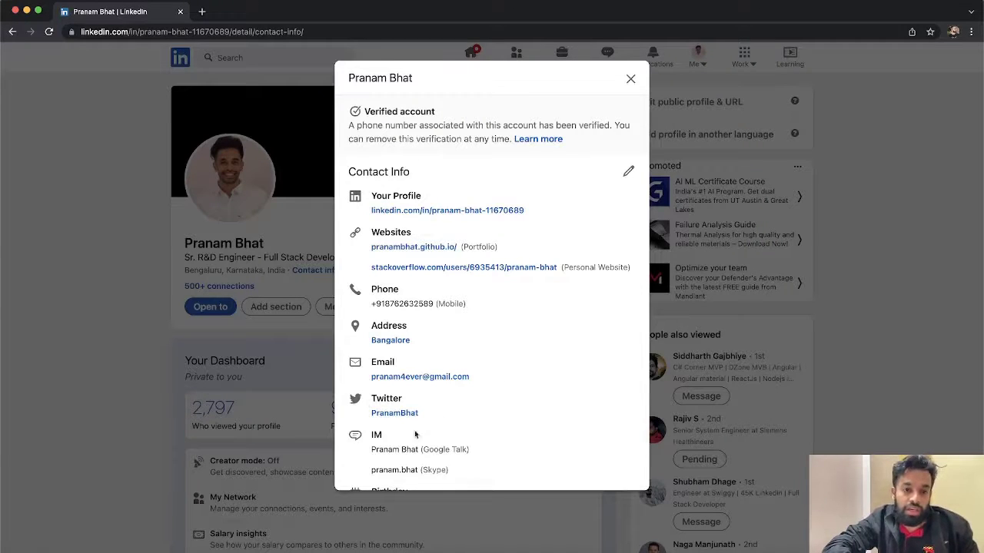
{"action": "scroll", "coordinate": [449, 414], "scroll_direction": "down", "scroll_amount": 1}
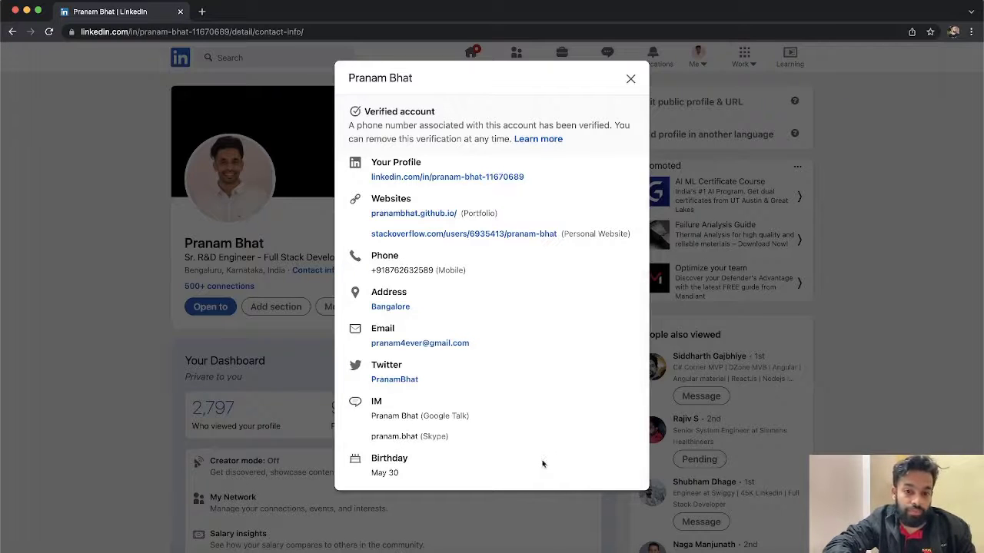
{"action": "left_click", "coordinate": [631, 80]}
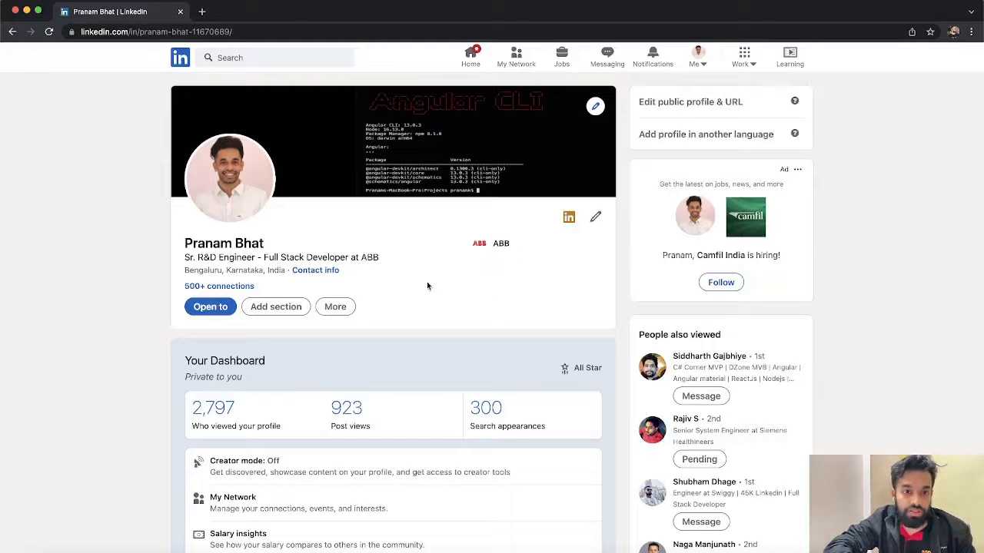
Highlight the headline below the profile name, briefly open and close Contact info, and clear the highlight
{"action": "left_click_drag", "start_coordinate": [181, 260], "coordinate": [394, 259]}
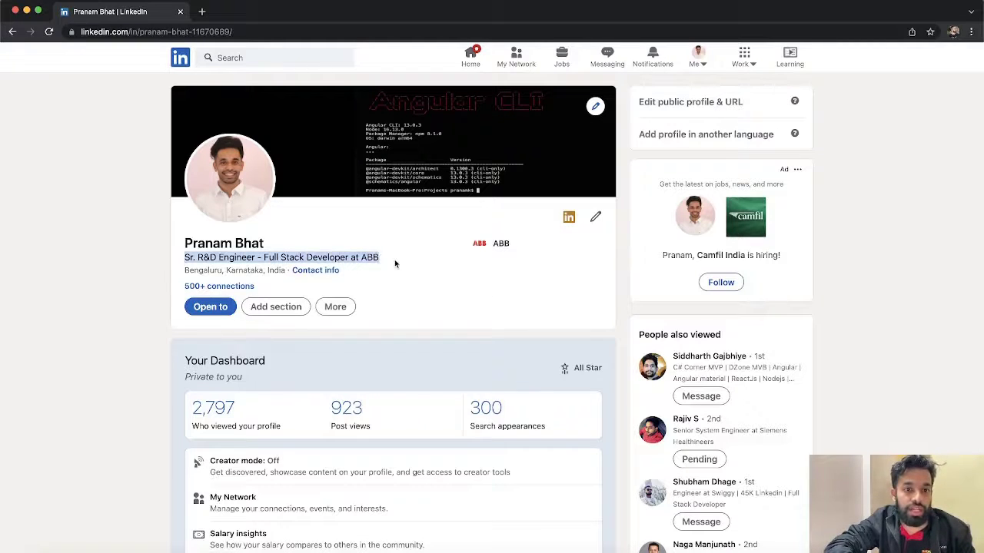
{"action": "left_click", "coordinate": [317, 271]}
{"action": "left_click", "coordinate": [630, 79]}
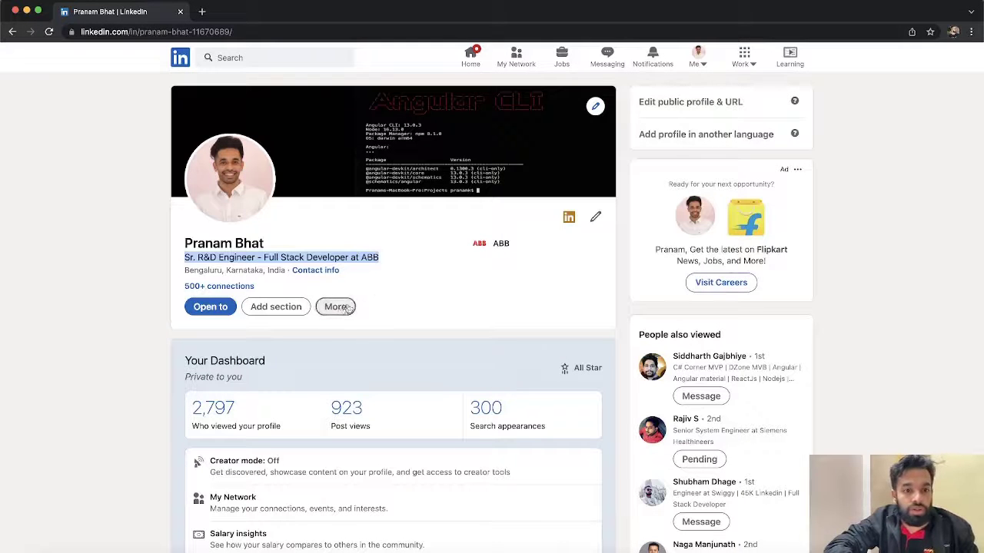
{"action": "left_click", "coordinate": [450, 328]}
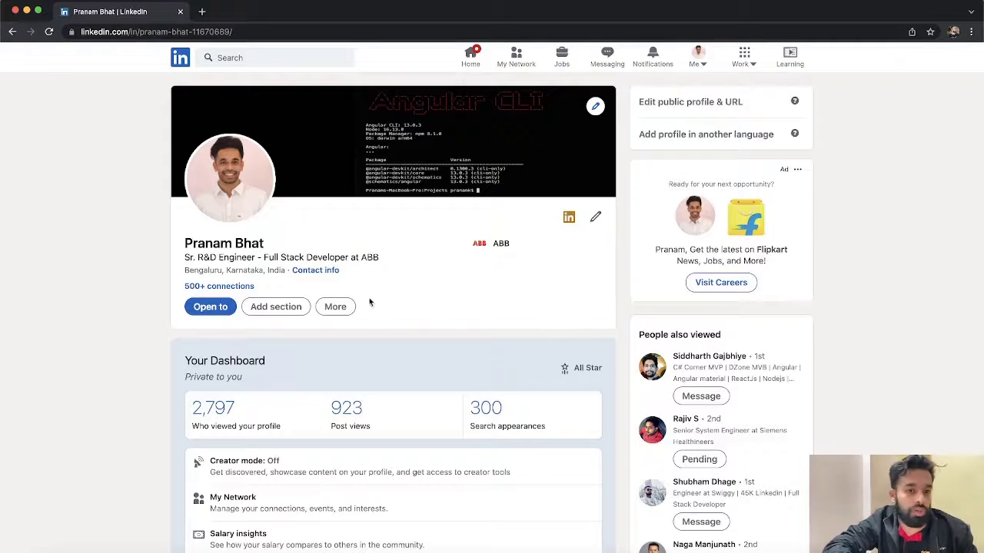
View the additional profile actions and the list of sections that can be added, closing both without choosing anything
{"action": "left_click", "coordinate": [345, 306]}
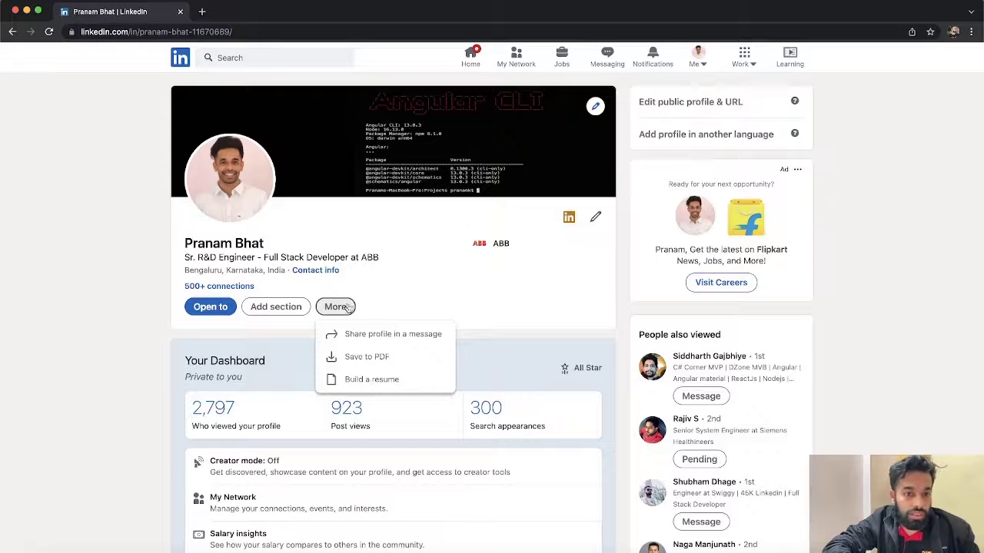
{"action": "left_click", "coordinate": [412, 291]}
{"action": "left_click", "coordinate": [267, 309]}
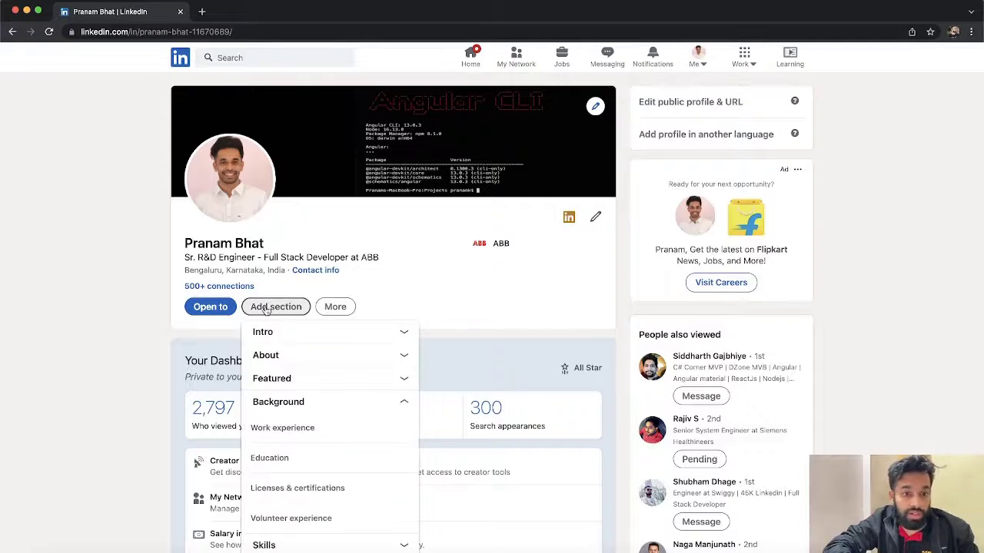
{"action": "scroll", "coordinate": [333, 434], "scroll_direction": "down", "scroll_amount": 3}
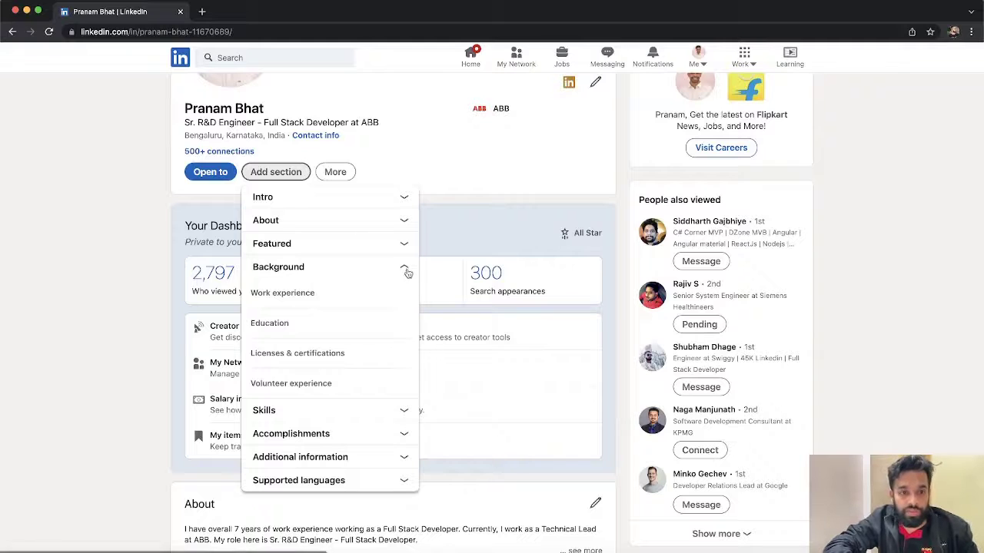
{"action": "left_click", "coordinate": [99, 251]}
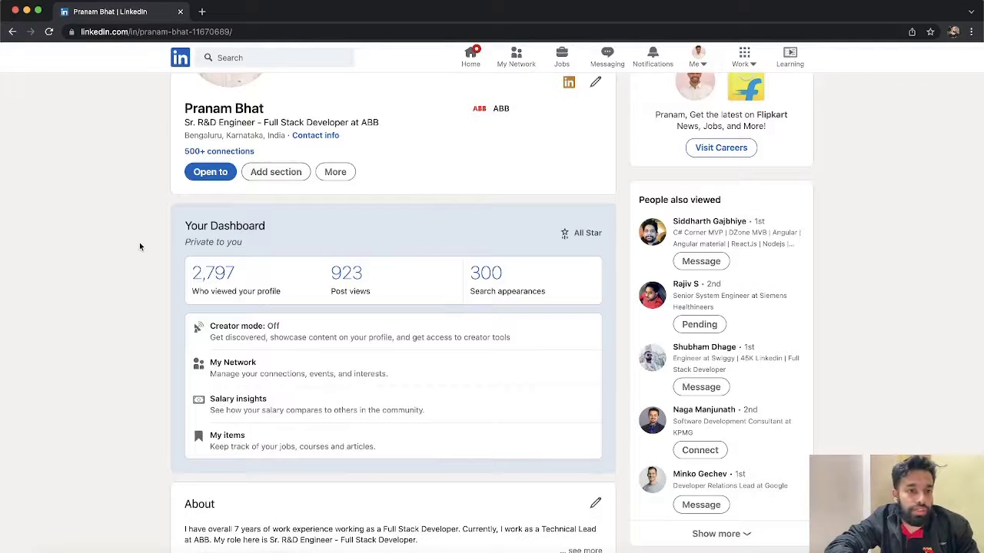
Browse the Featured section through its certificates, the C# Skill Challenge and the Commonly Used Angular Commands article
{"action": "scroll", "coordinate": [139, 246], "scroll_direction": "down", "scroll_amount": 5}
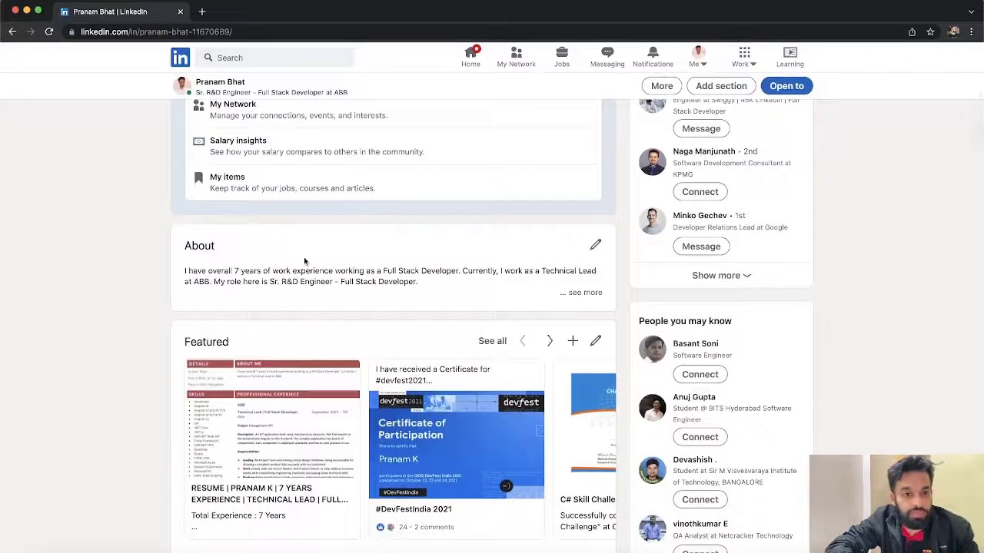
{"action": "left_click", "coordinate": [550, 341]}
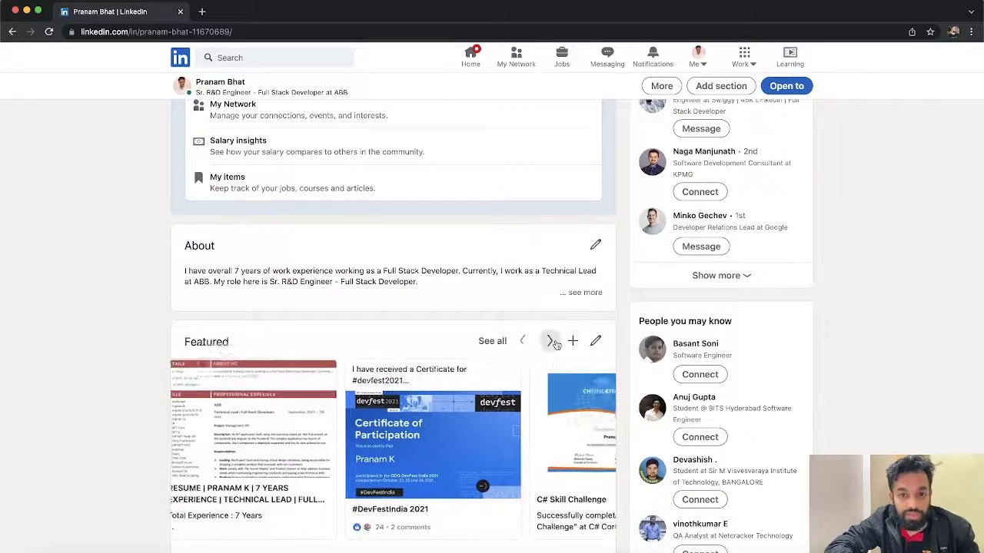
{"action": "left_click", "coordinate": [551, 342]}
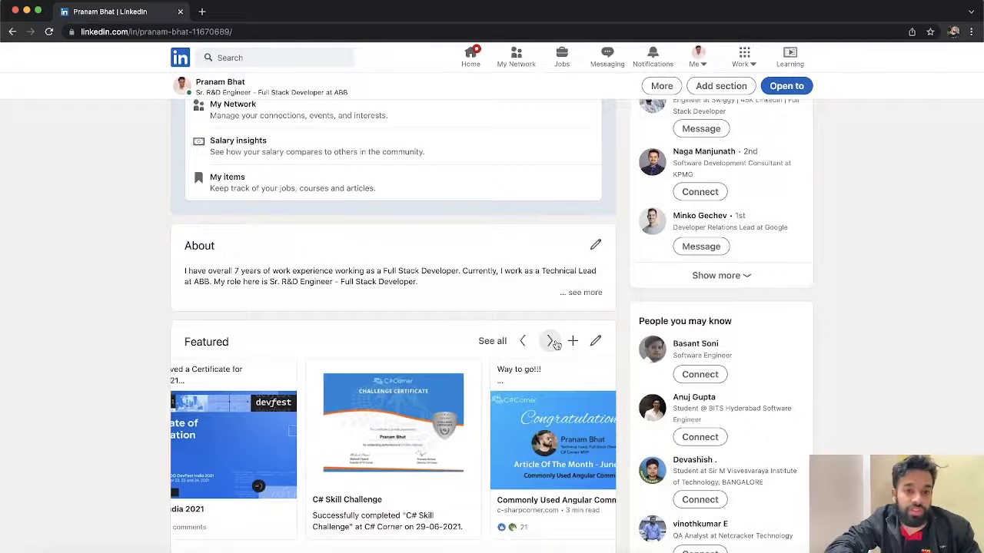
{"action": "left_click", "coordinate": [551, 342]}
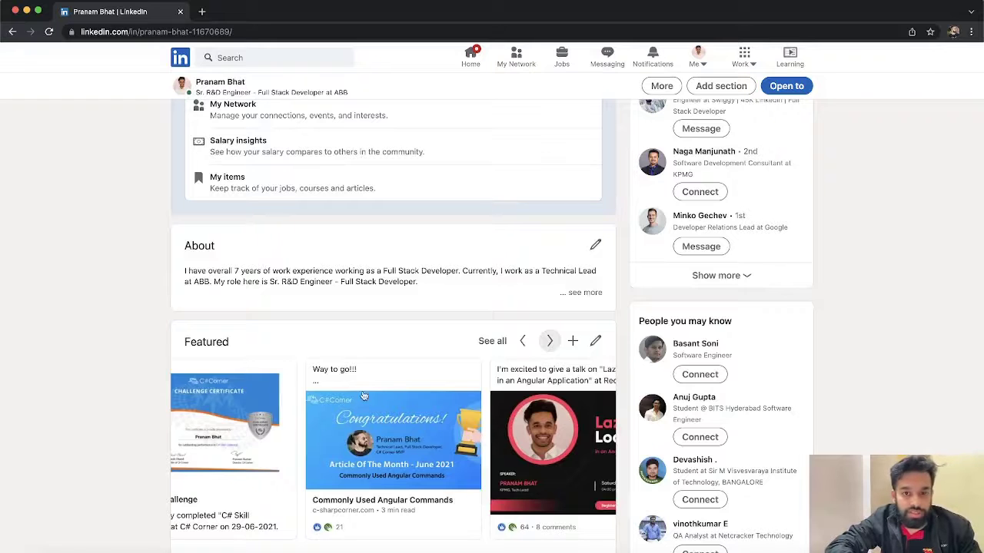
Go to the LinkedIn home feed and reopen your own profile from there
{"action": "scroll", "coordinate": [364, 396], "scroll_direction": "up", "scroll_amount": 5}
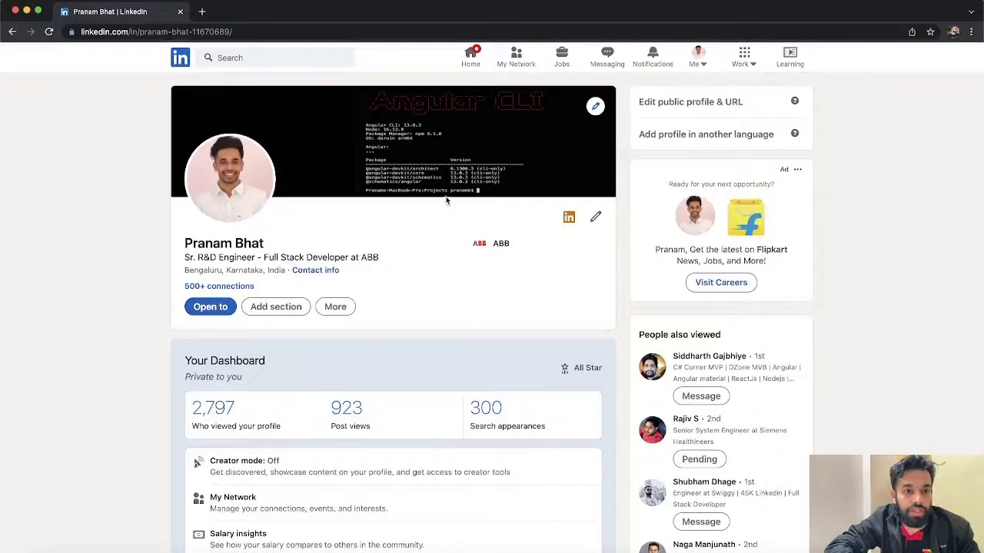
{"action": "left_click", "coordinate": [468, 53]}
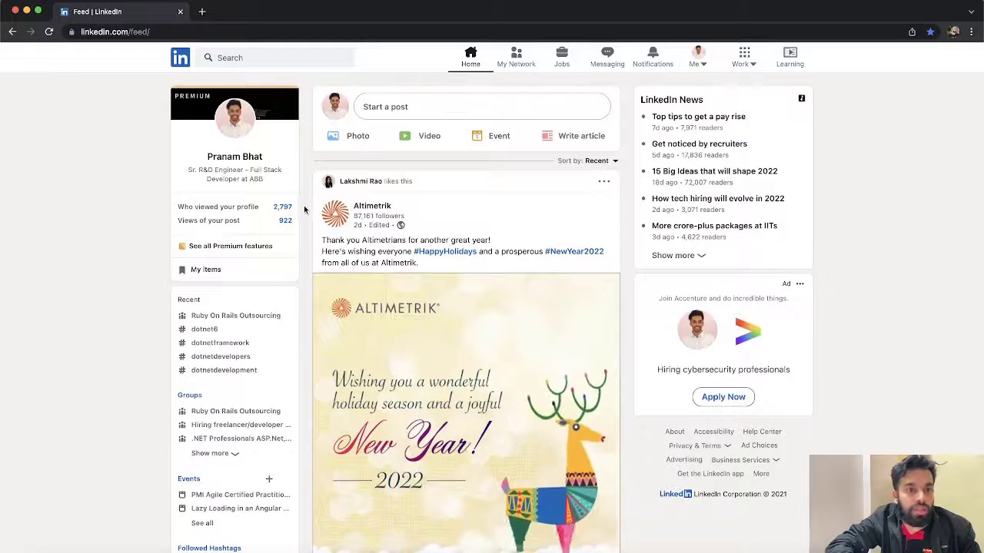
{"action": "left_click", "coordinate": [245, 158]}
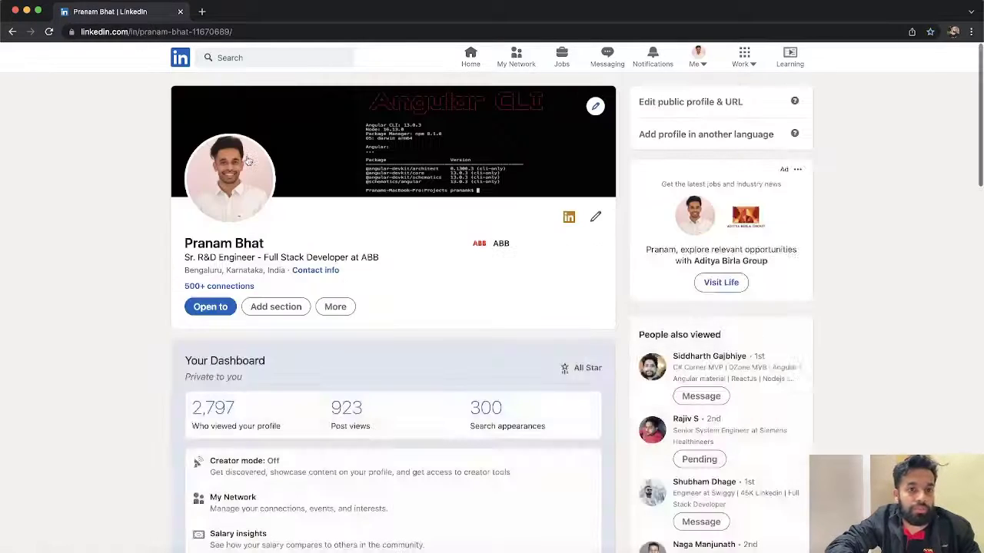
Review the whole profile from the dashboard and About through Experience, Education, Skills, Recommendations and Accomplishments to Interests, returning towards the beginning
{"action": "scroll", "coordinate": [572, 318], "scroll_direction": "down", "scroll_amount": 5}
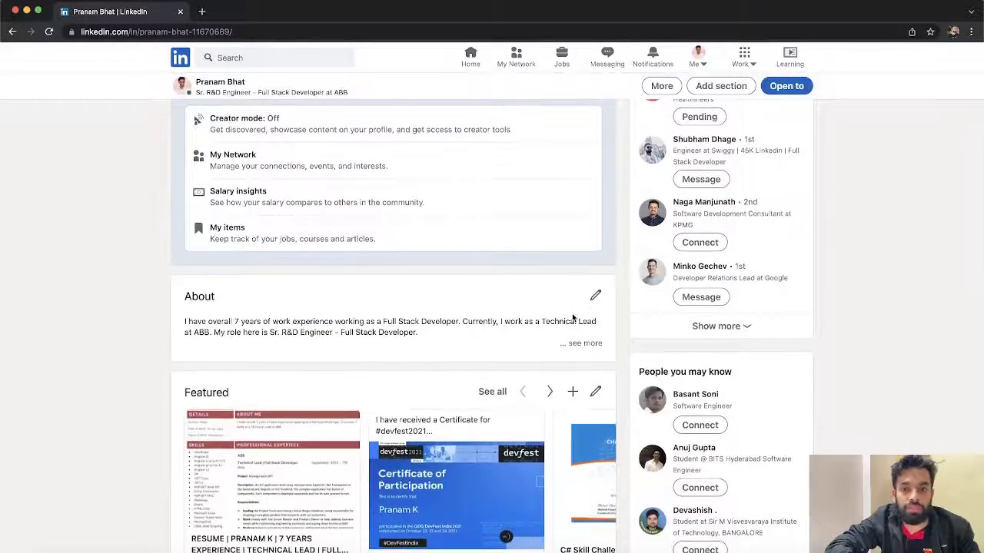
{"action": "scroll", "coordinate": [573, 317], "scroll_direction": "down", "scroll_amount": 3}
{"action": "scroll", "coordinate": [572, 307], "scroll_direction": "down", "scroll_amount": 8}
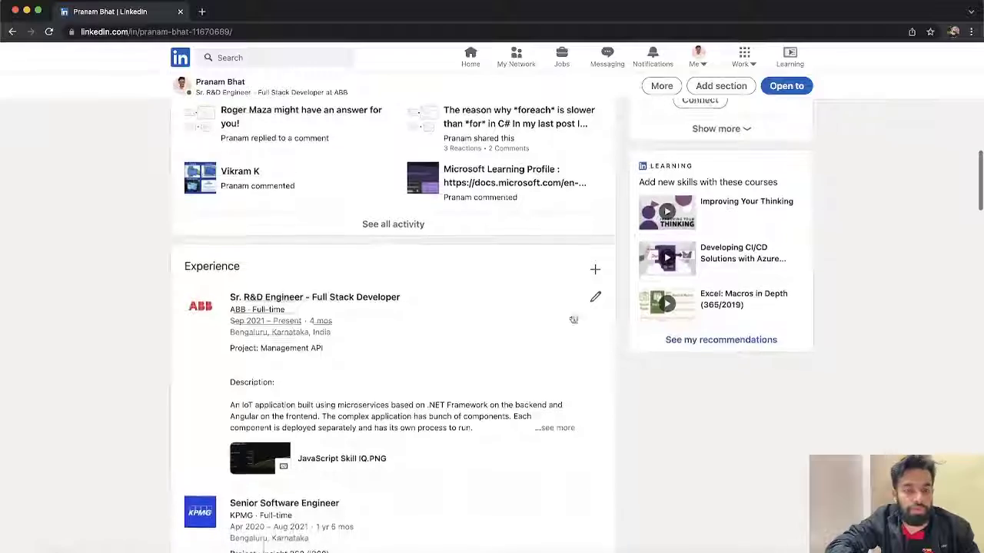
{"action": "scroll", "coordinate": [572, 318], "scroll_direction": "down", "scroll_amount": 15}
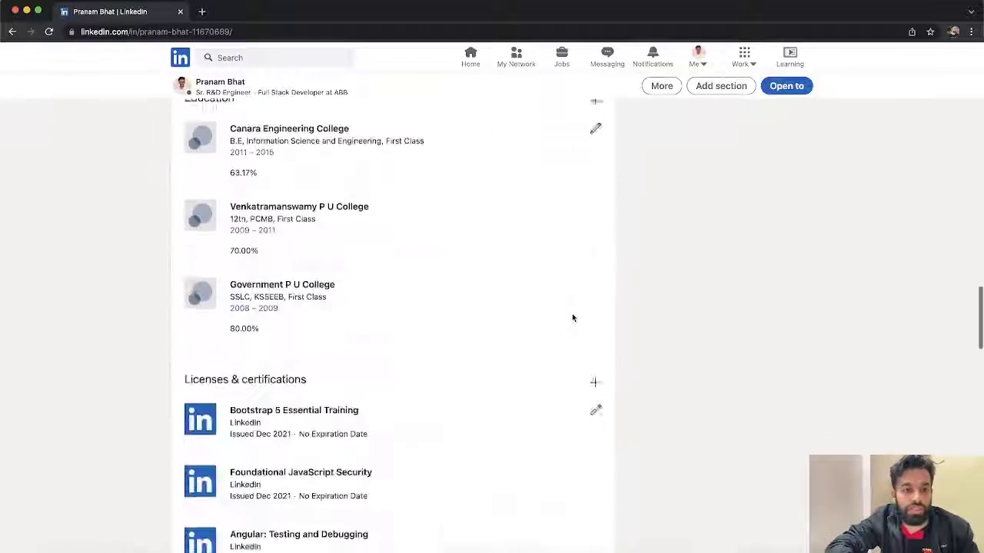
{"action": "scroll", "coordinate": [572, 319], "scroll_direction": "down", "scroll_amount": 6}
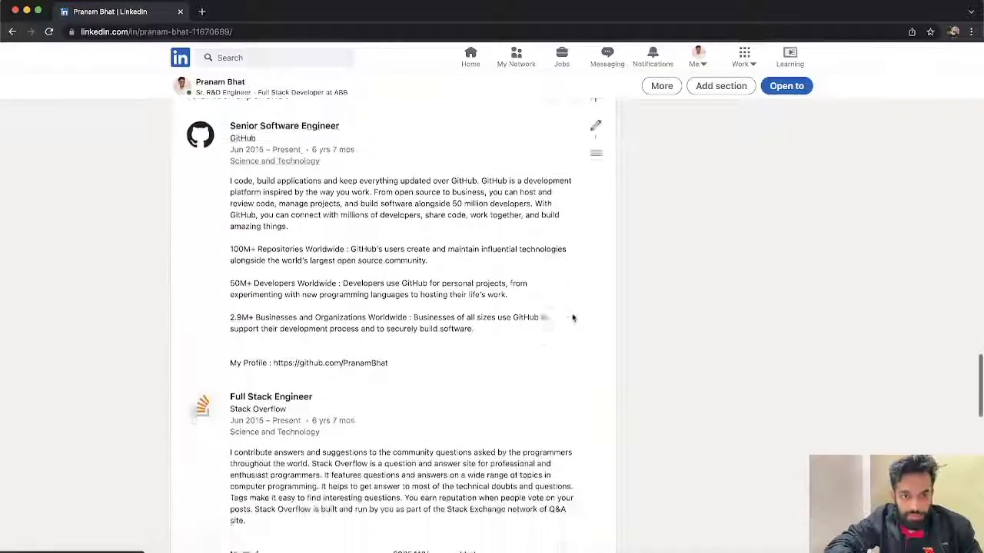
{"action": "scroll", "coordinate": [572, 316], "scroll_direction": "down", "scroll_amount": 10}
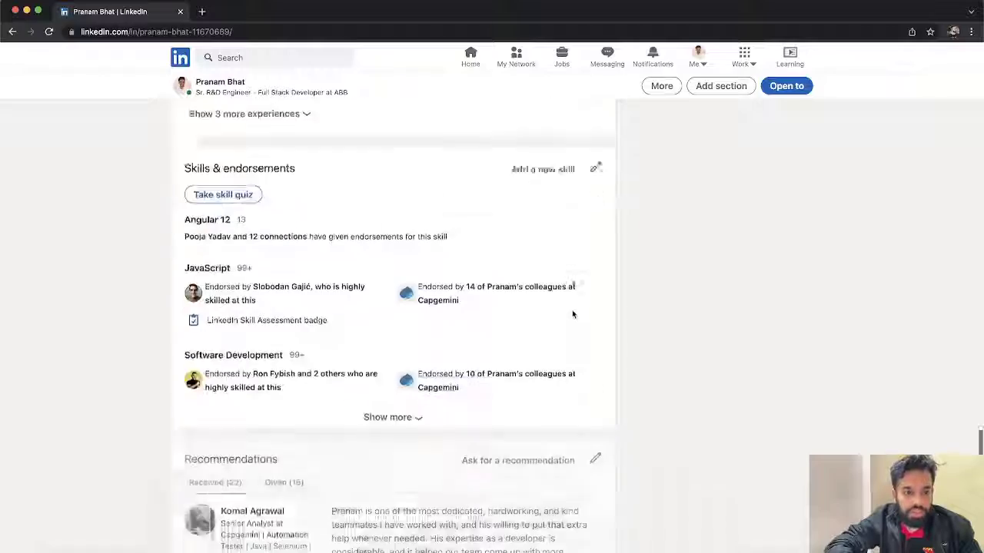
{"action": "scroll", "coordinate": [573, 314], "scroll_direction": "down", "scroll_amount": 8}
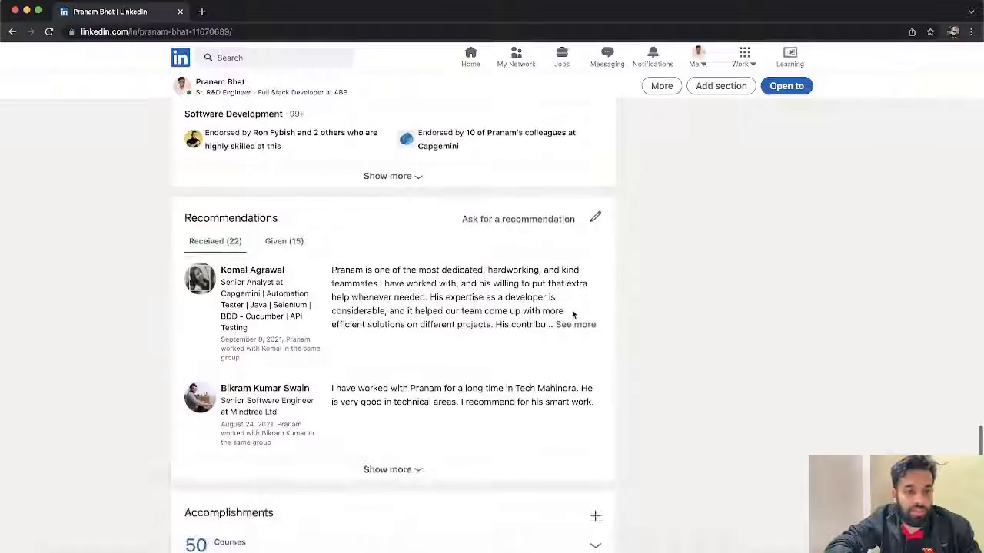
{"action": "scroll", "coordinate": [572, 307], "scroll_direction": "down", "scroll_amount": 5}
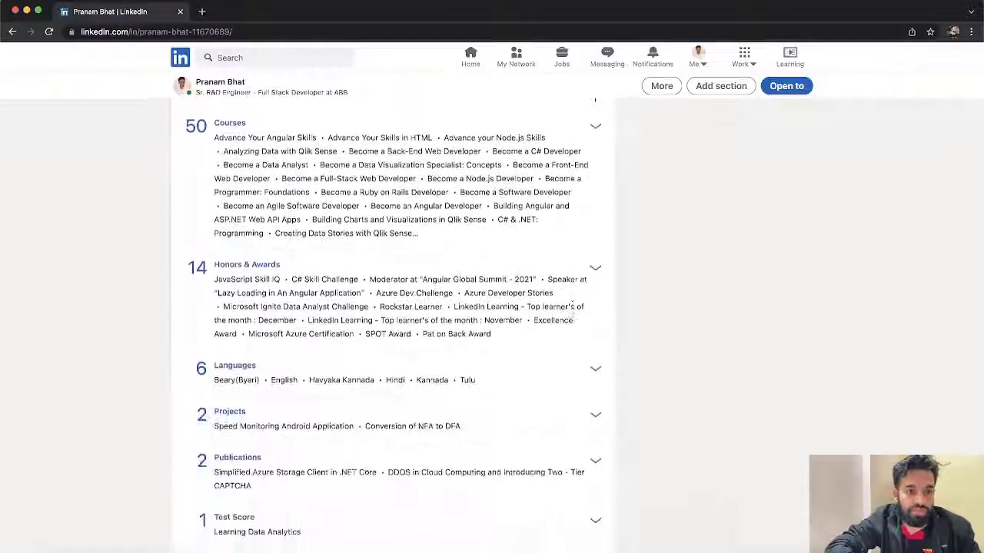
{"action": "scroll", "coordinate": [572, 310], "scroll_direction": "down", "scroll_amount": 5}
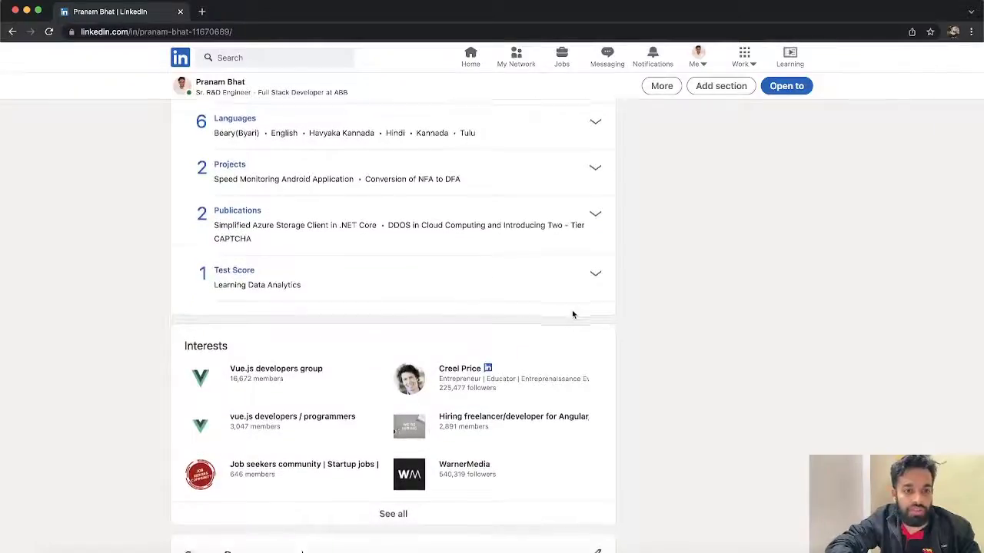
{"action": "scroll", "coordinate": [573, 315], "scroll_direction": "up", "scroll_amount": 15}
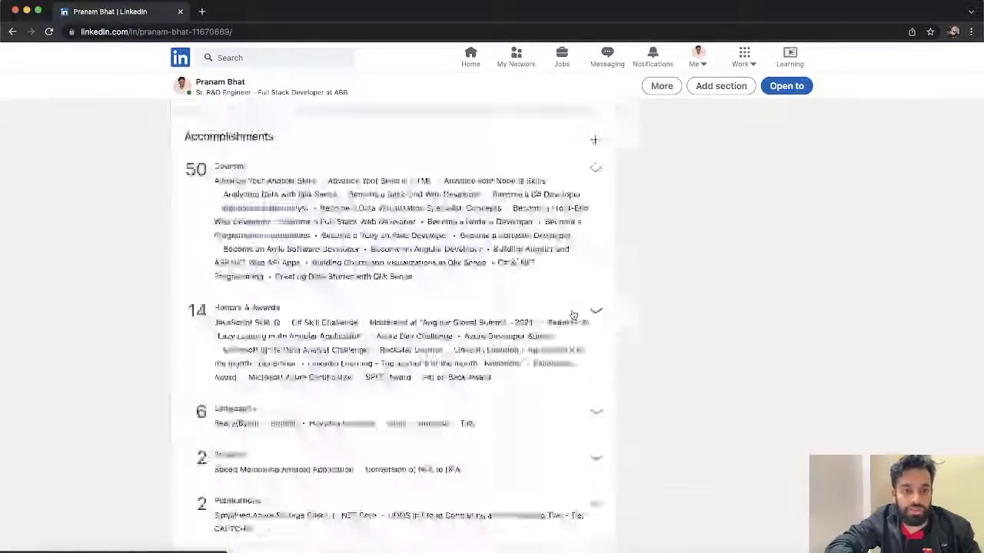
{"action": "scroll", "coordinate": [573, 313], "scroll_direction": "up", "scroll_amount": 10}
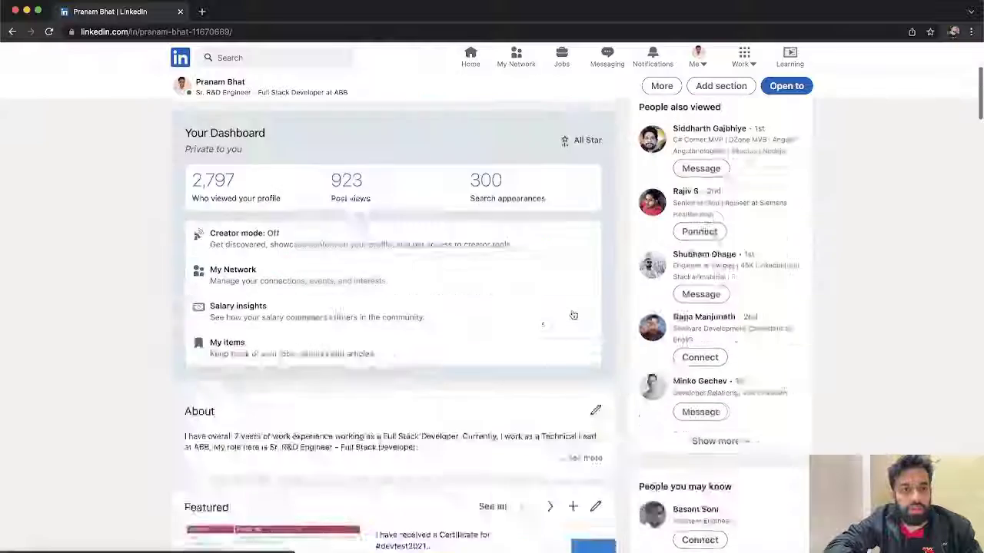